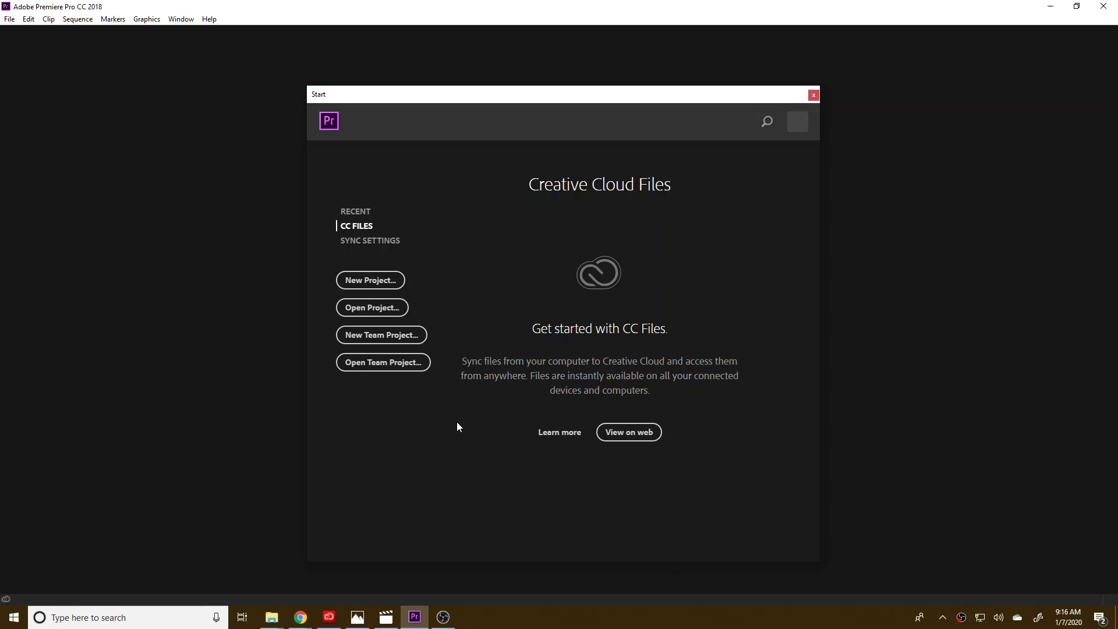
- Create a new project named "bouncing ball cycle"
left_click(380, 281)
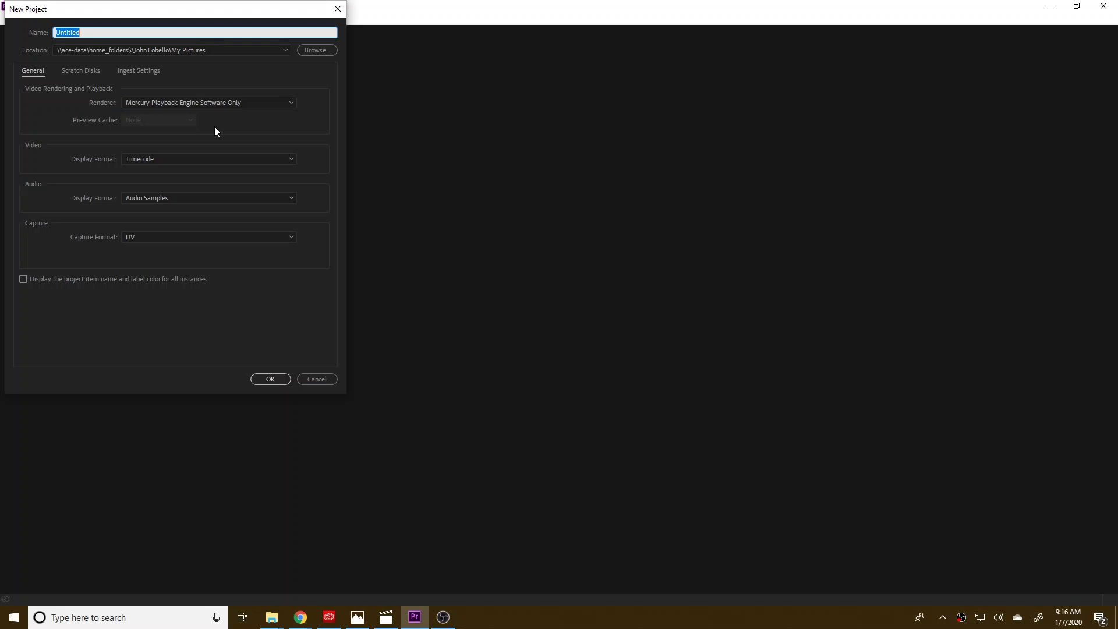
left_click_drag(110, 9, 486, 152)
type("bouncing ball c")
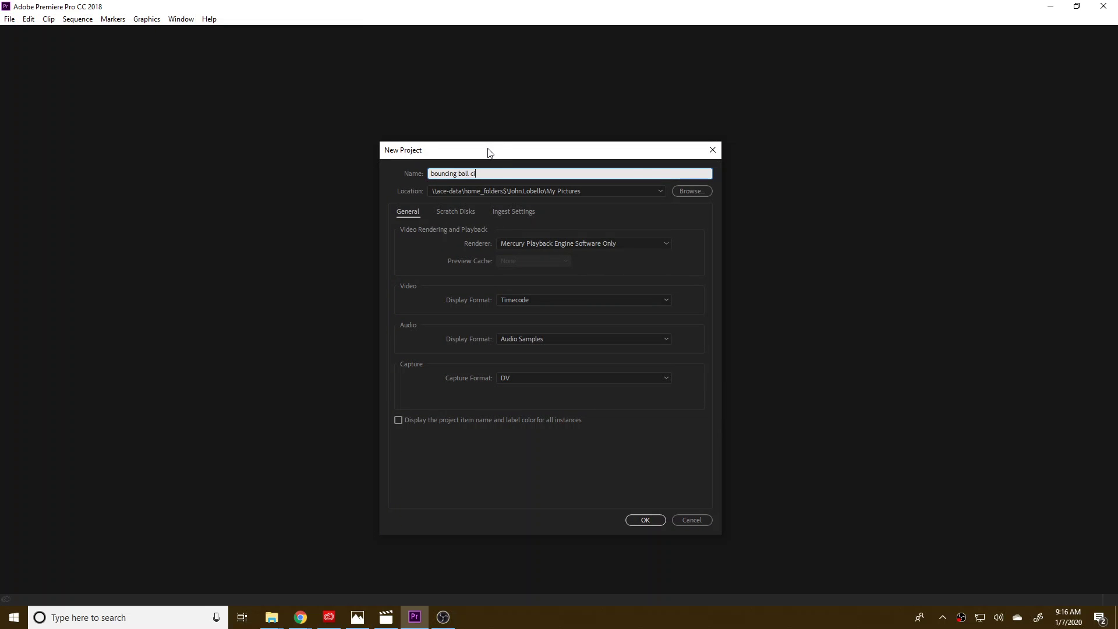
type("ycle")
key("Return")
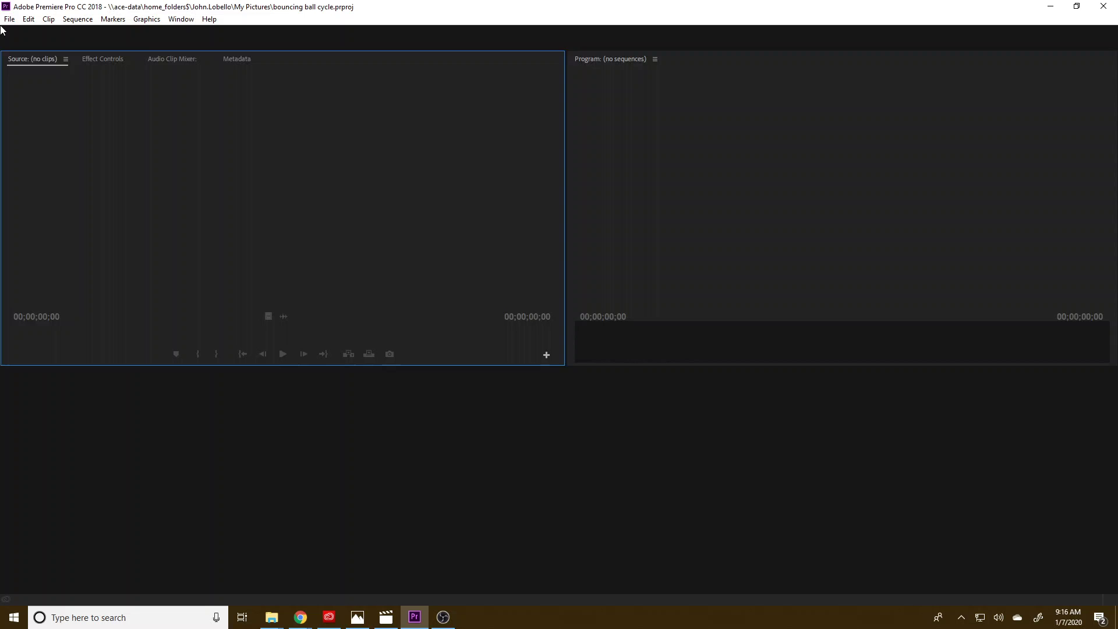
- Create a new 1920 × 1080 color matte with a 24.00 fps timebase
left_click(243, 478)
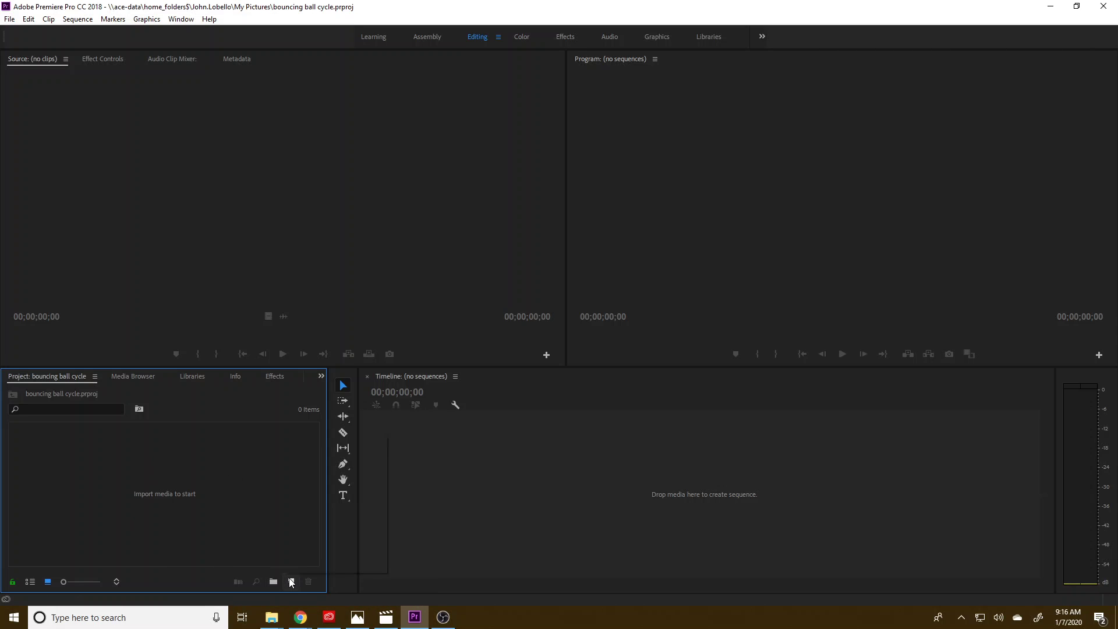
left_click(291, 581)
left_click(341, 526)
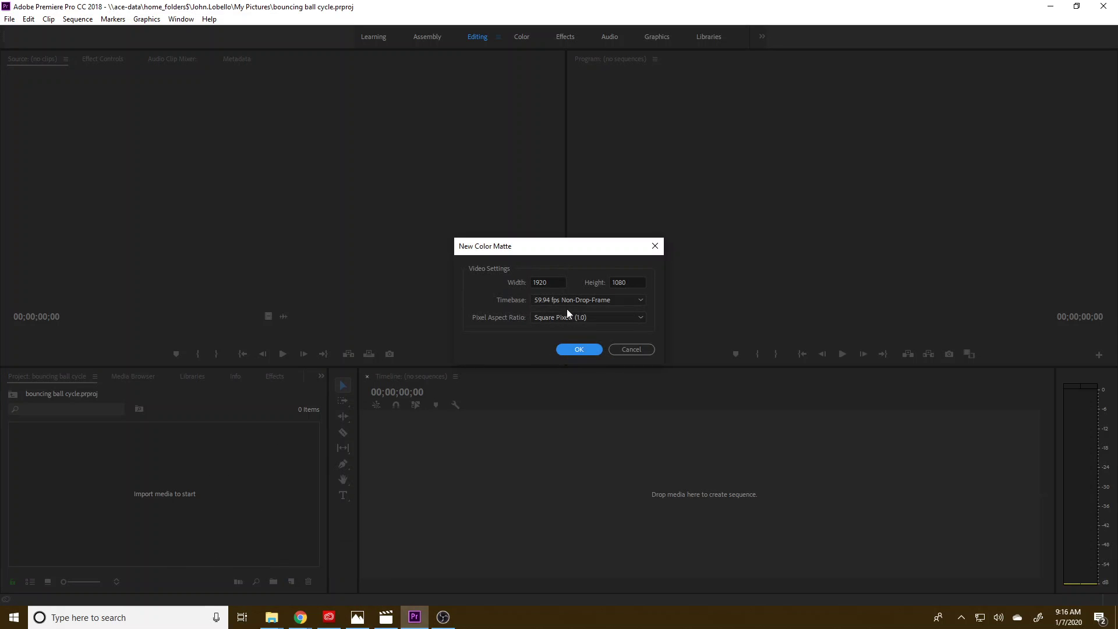
left_click(553, 282)
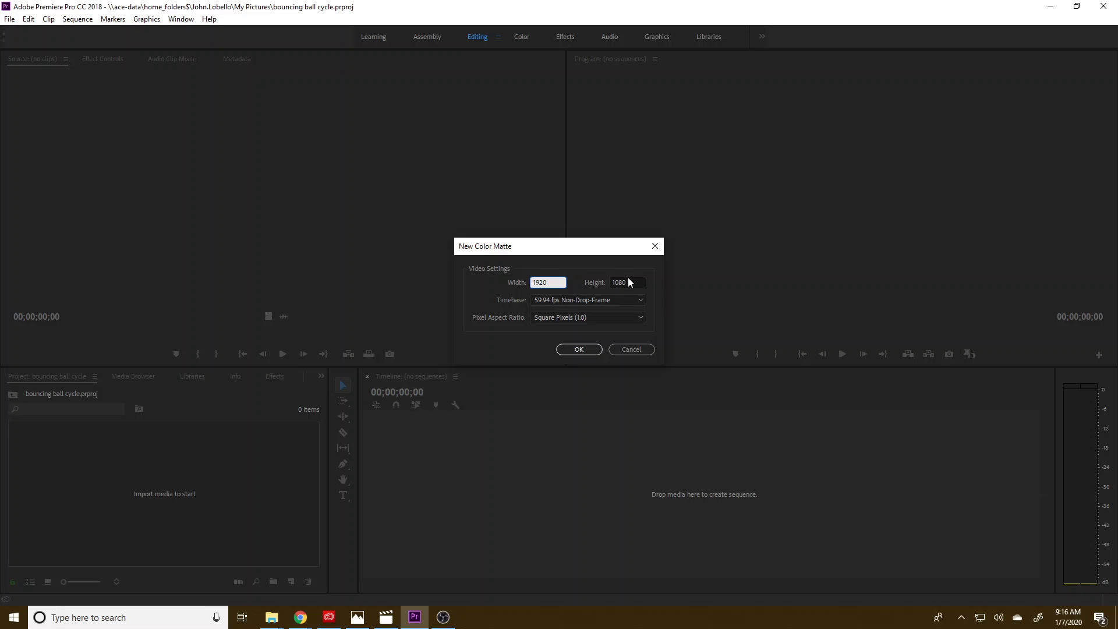
left_click(628, 282)
left_click(539, 282)
left_click(623, 283)
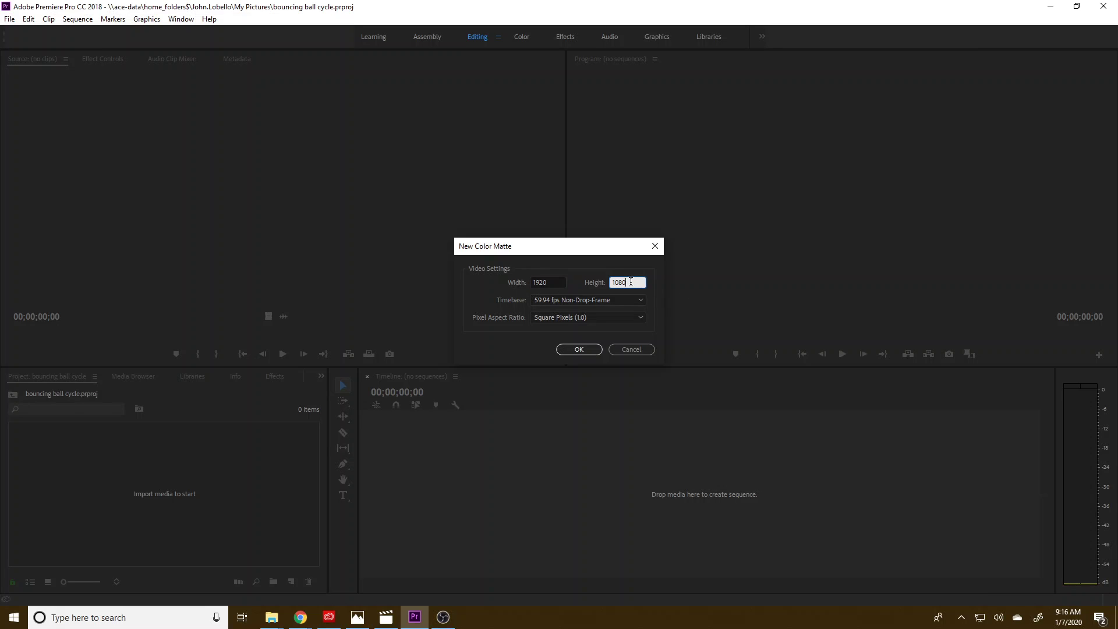
left_click(553, 282)
left_click(637, 284)
left_click(627, 299)
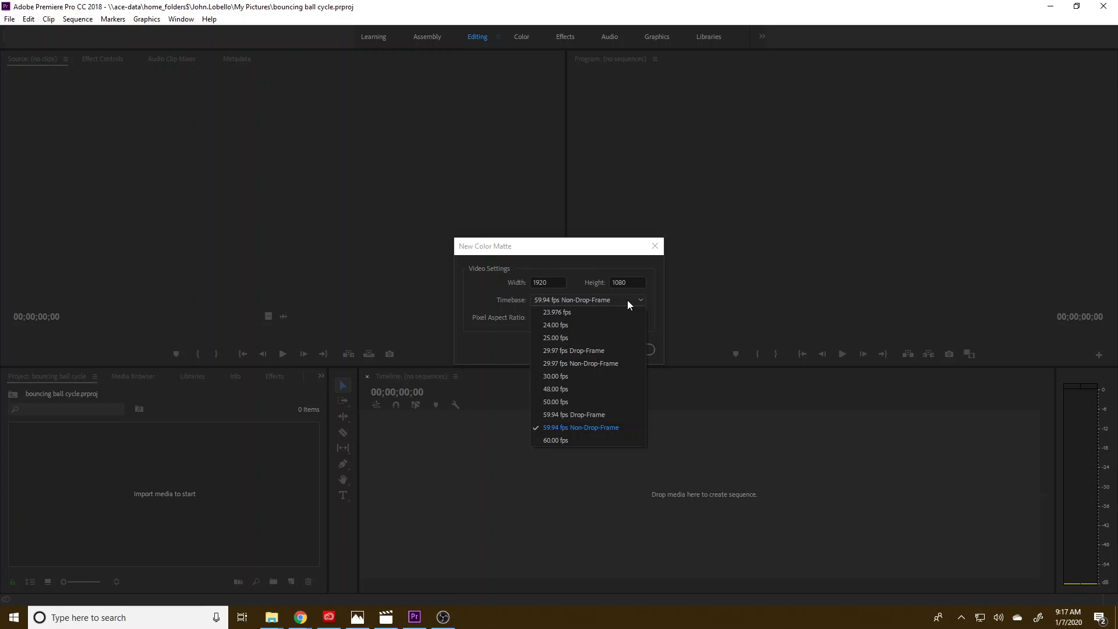
left_click(565, 325)
left_click(571, 351)
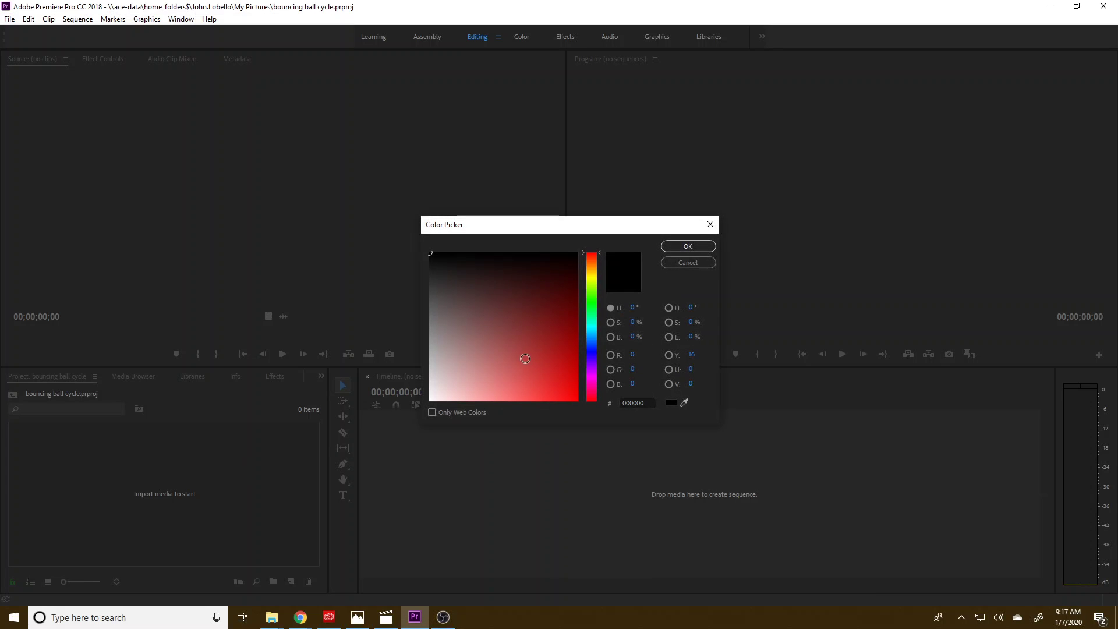
- Set the matte's color to dark blue (1B385E) and accept its default name
left_click_drag(590, 358, 591, 342)
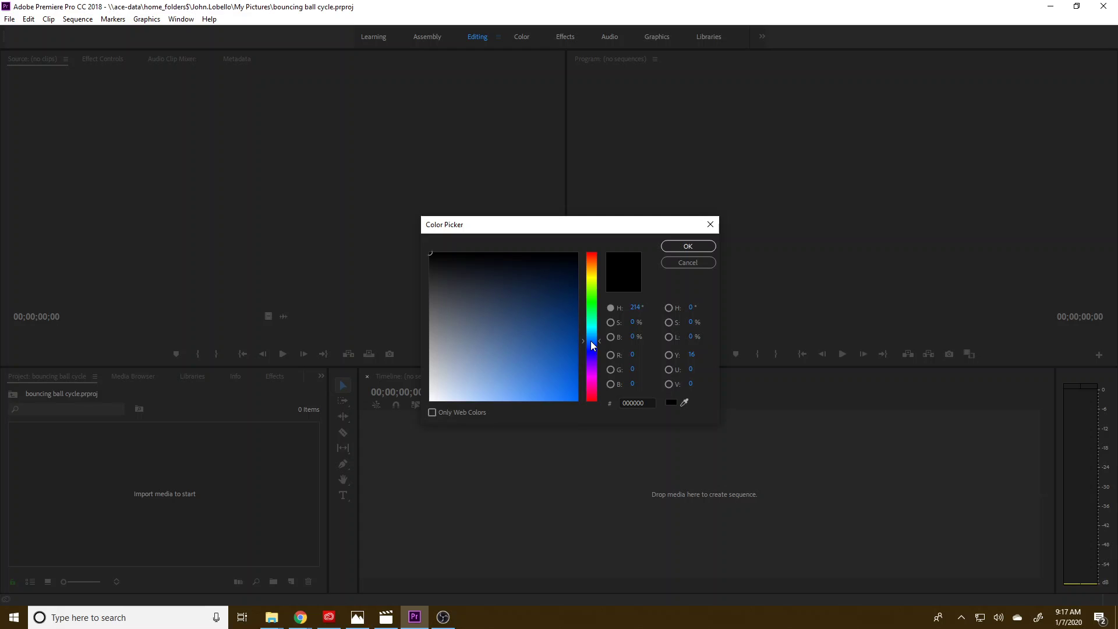
left_click_drag(497, 326, 532, 307)
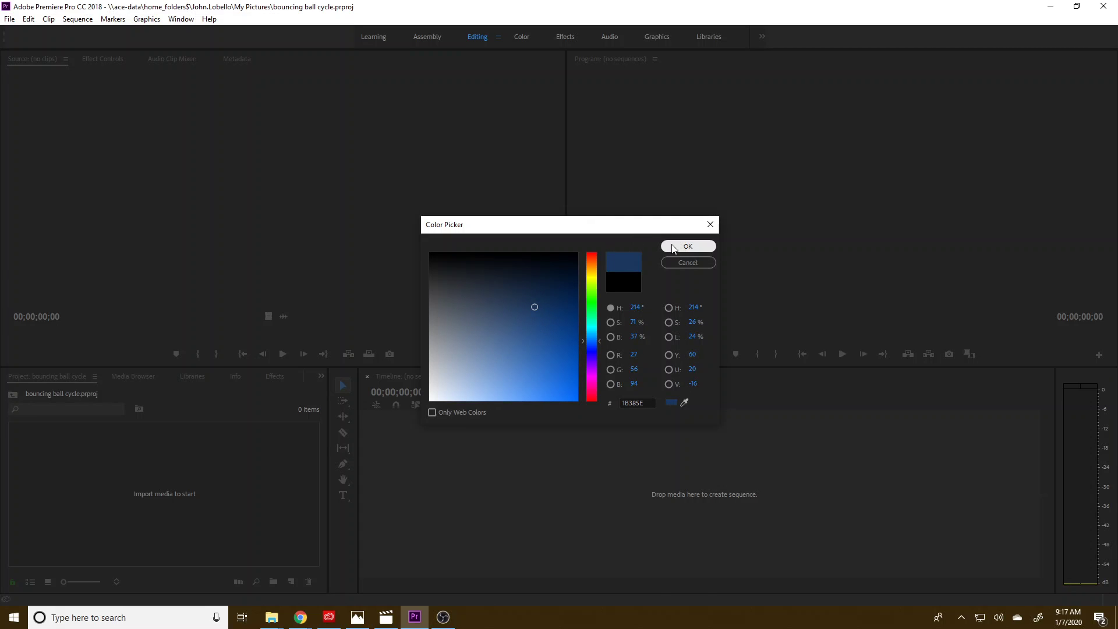
left_click(687, 245)
left_click(527, 325)
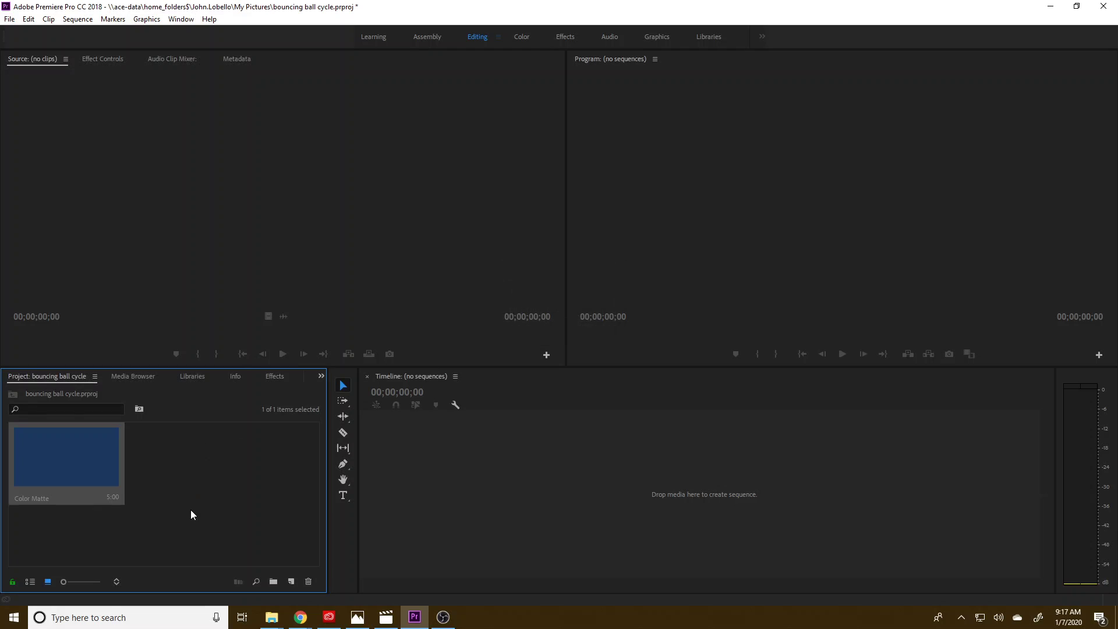
- Create a sequence from the color matte by placing it in the empty timeline, and select its clip
mouse_move(431, 496)
left_mouse_down()
mouse_move(247, 510)
mouse_move(416, 501)
left_mouse_up()
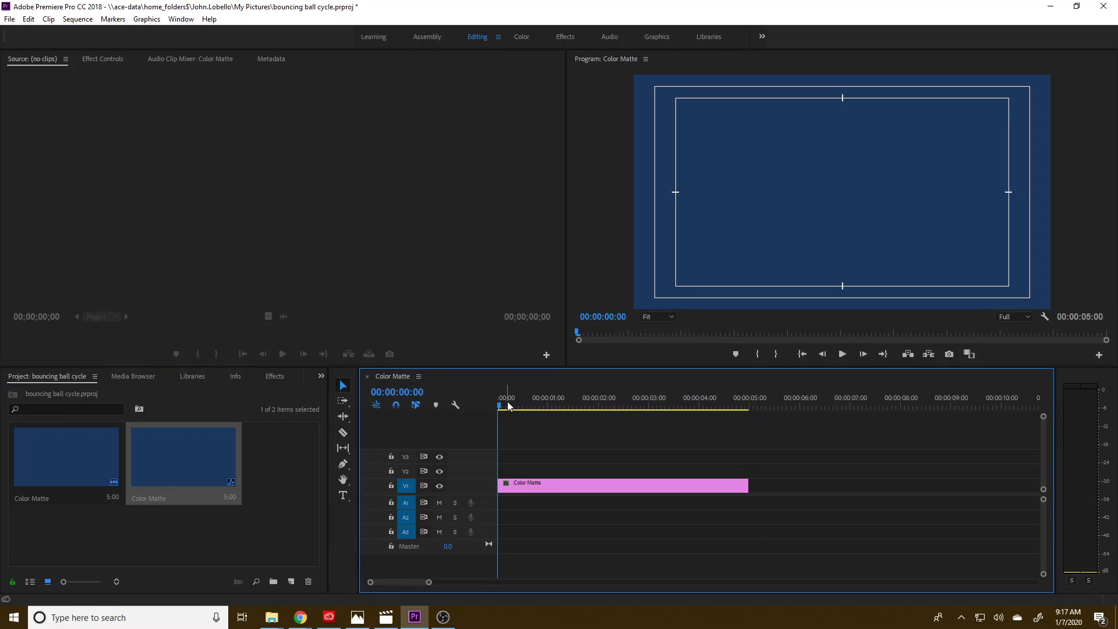
left_click_drag(507, 402, 462, 415)
left_click(516, 488)
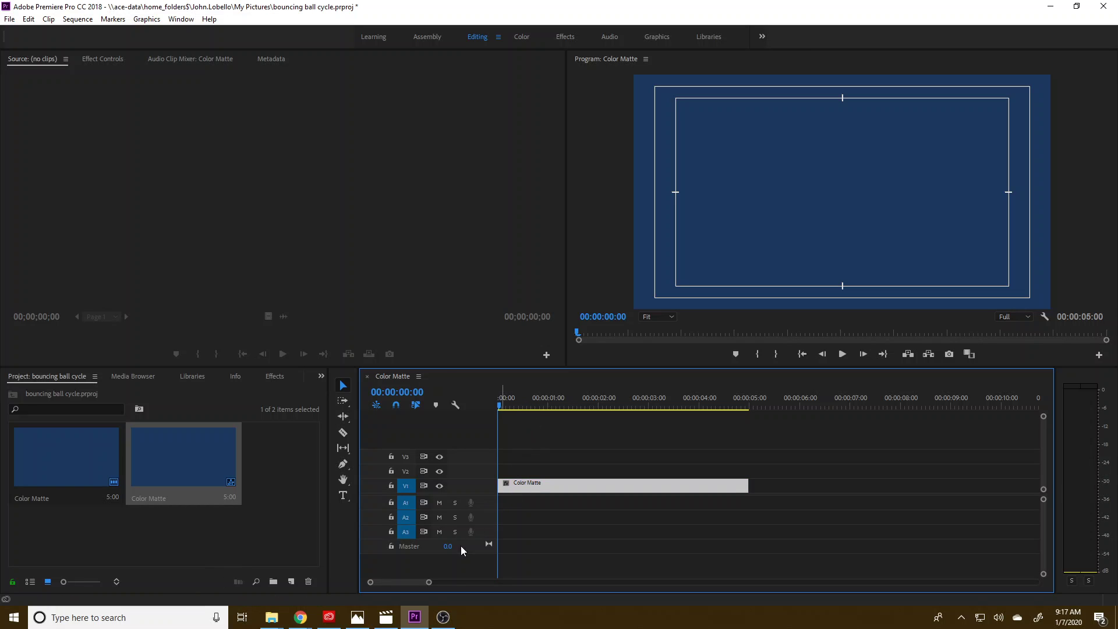
- Examine how the frames are numbered up to the one-second mark, then return the playhead to the sequence start
left_click_drag(428, 582, 383, 584)
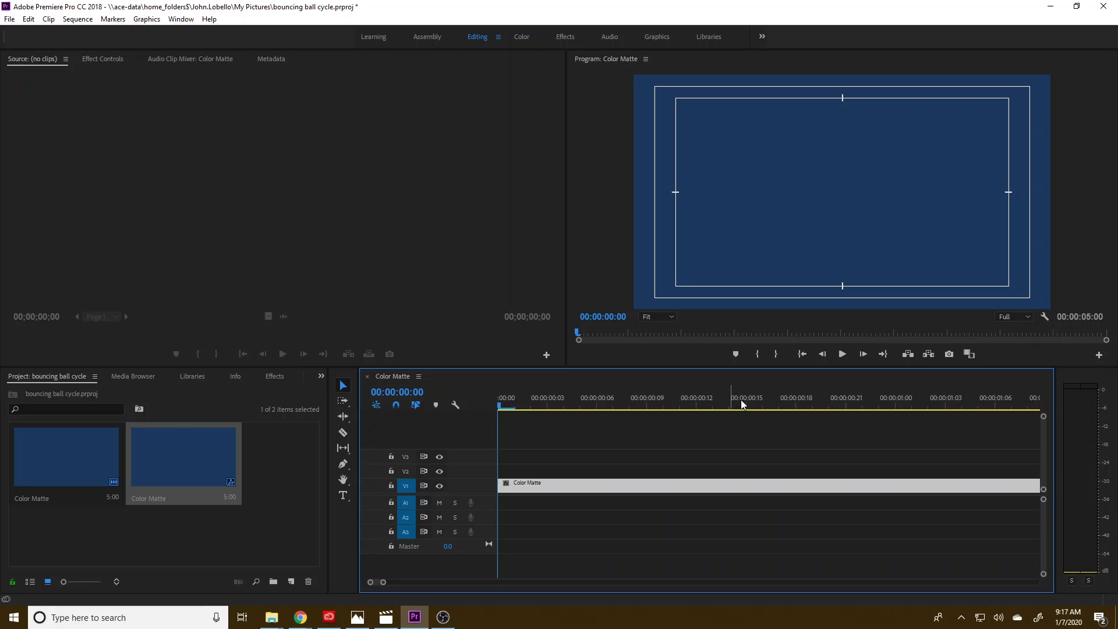
left_click(861, 403)
left_click(875, 406)
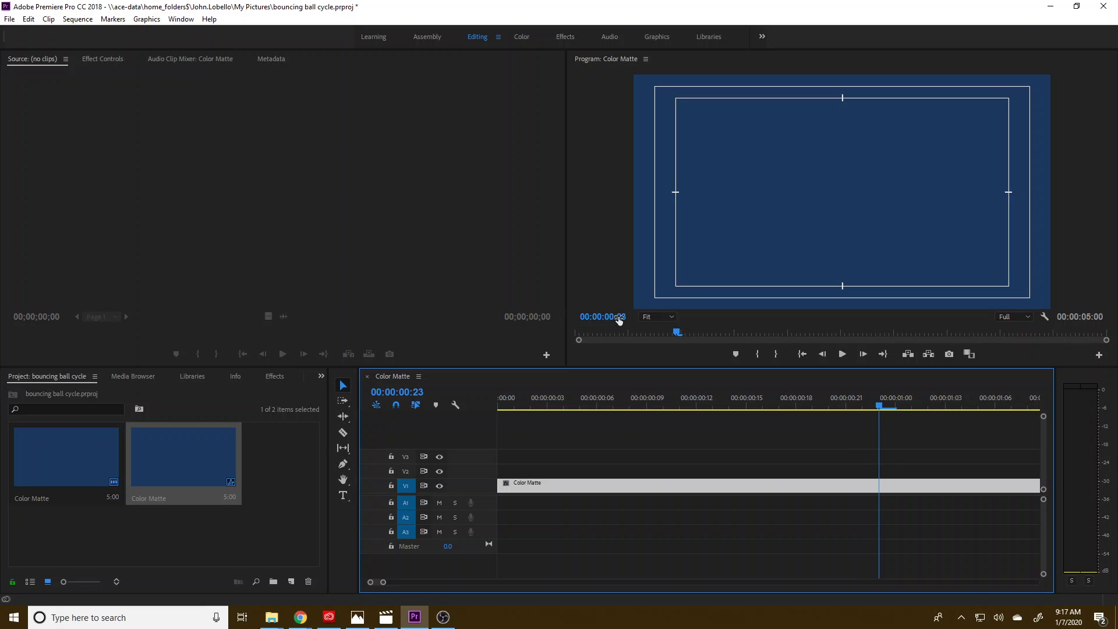
left_click(900, 403)
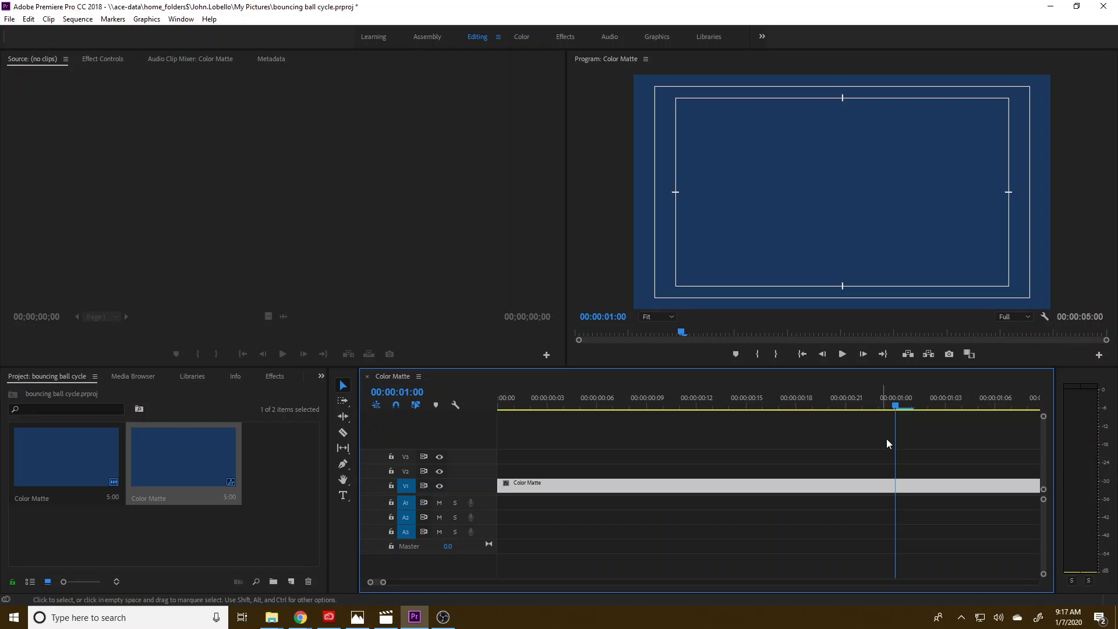
key("Home")
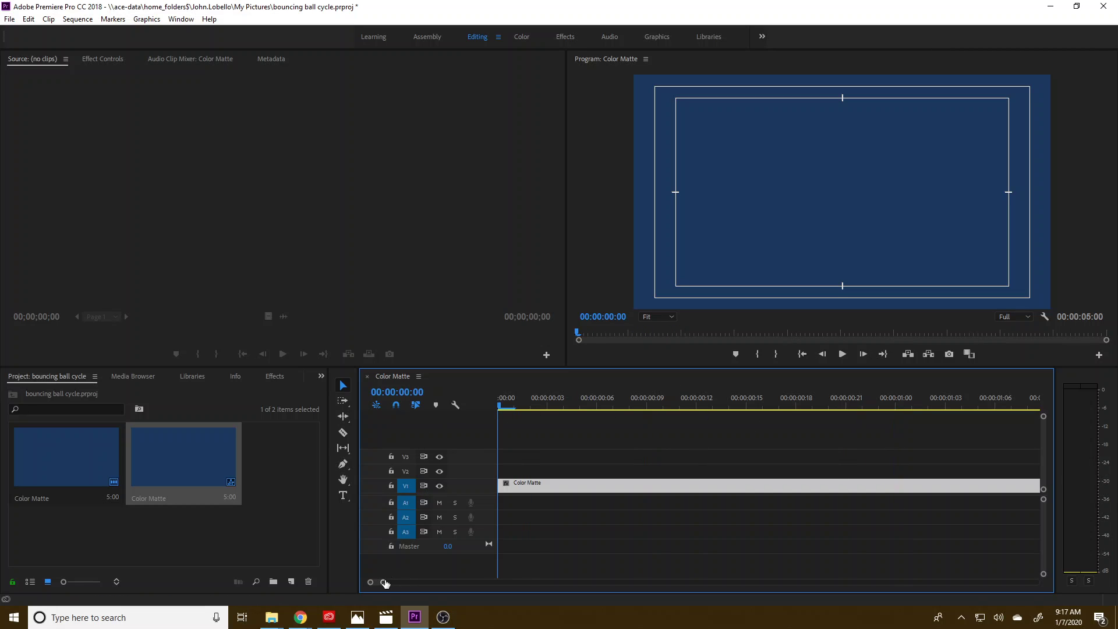
left_click_drag(385, 582, 412, 582)
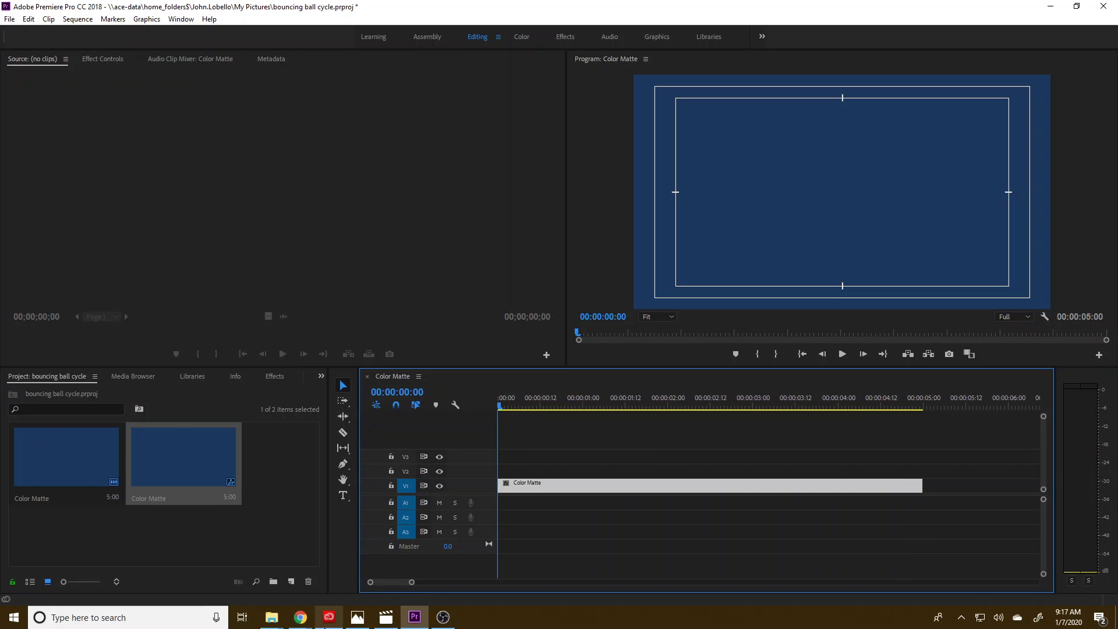
- Import bouncing-ball-tests.jpg from the Chrome downloads and place it on track V2 at the start, above the matte
mouse_move(280, 621)
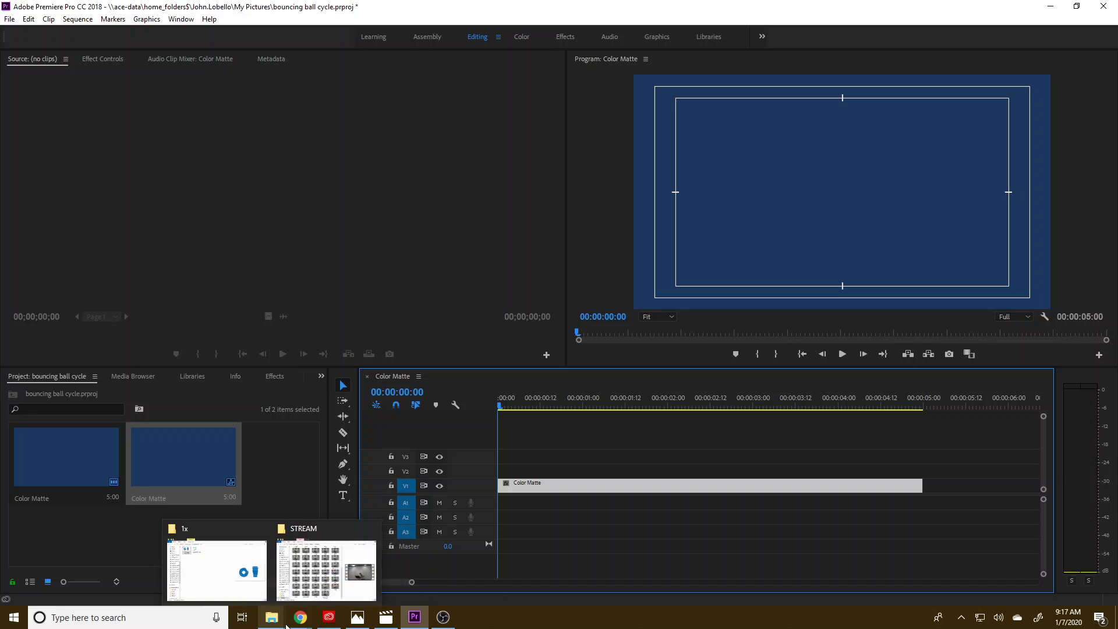
left_click(210, 573)
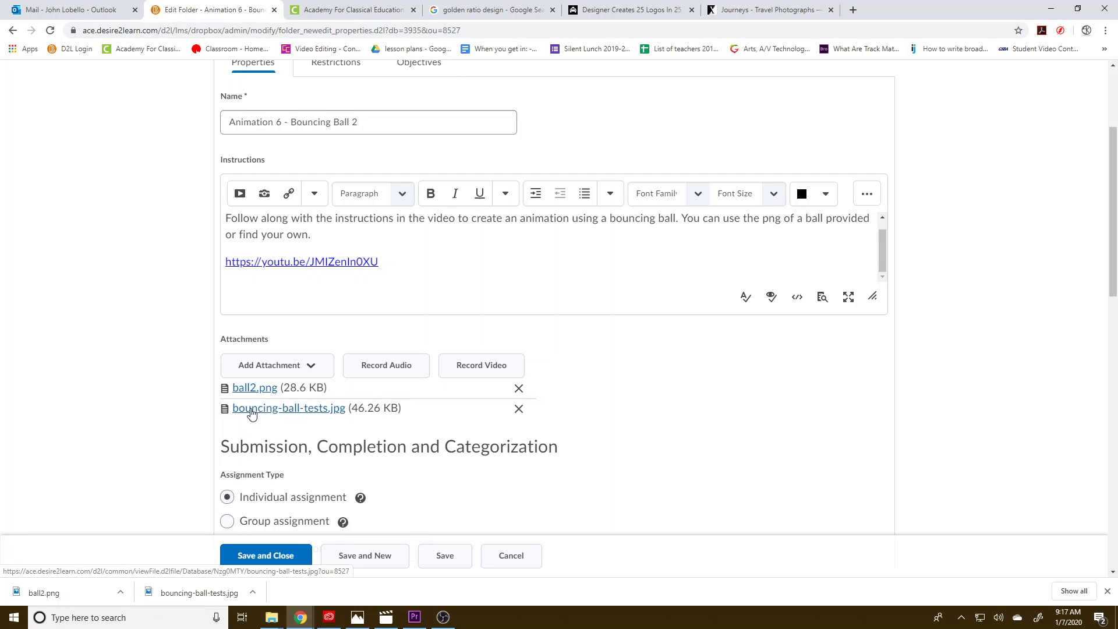
left_click_drag(195, 593, 256, 526)
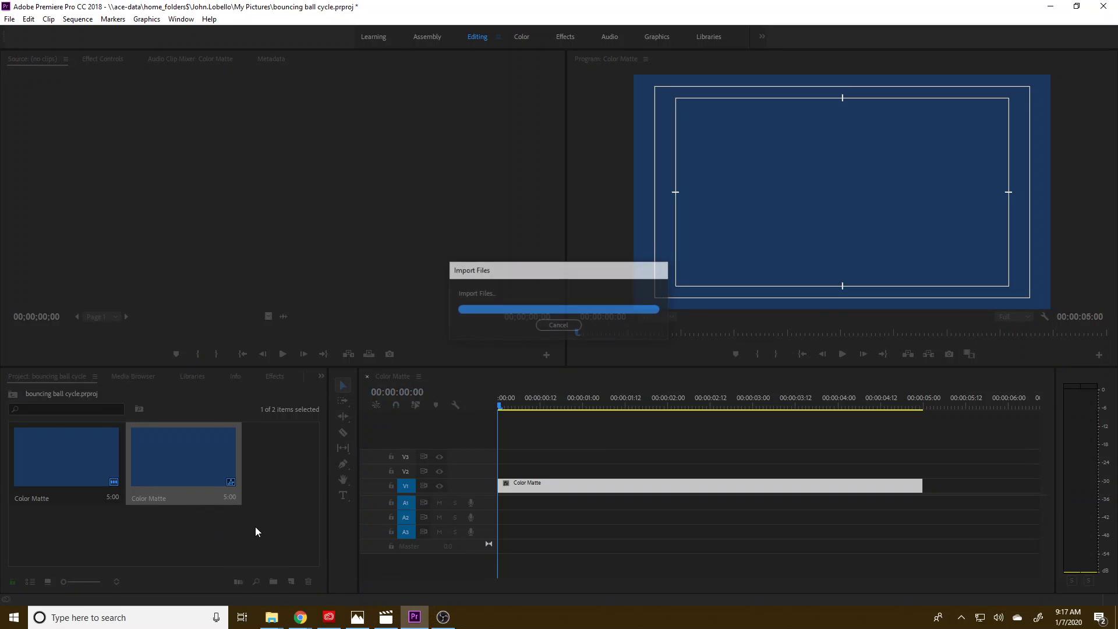
mouse_move(271, 466)
left_mouse_down()
mouse_move(349, 440)
mouse_move(507, 456)
mouse_move(504, 473)
left_mouse_up()
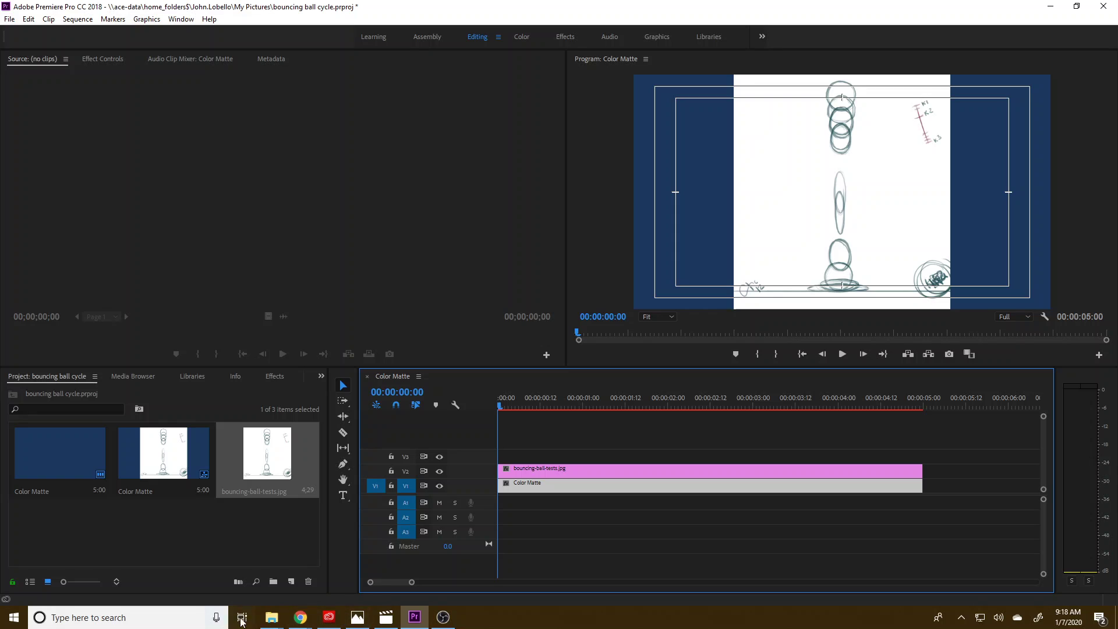
- Import ball2.png from the Chrome downloads and place it on track V3 at the start of the sequence
left_click(296, 621)
left_click(238, 582)
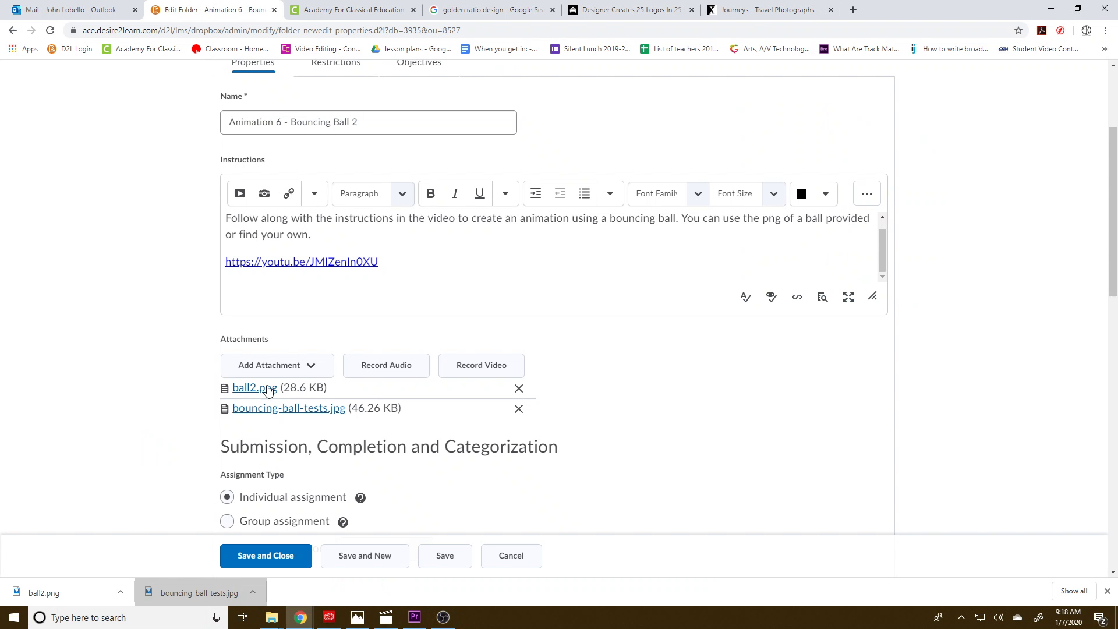
left_click(415, 617)
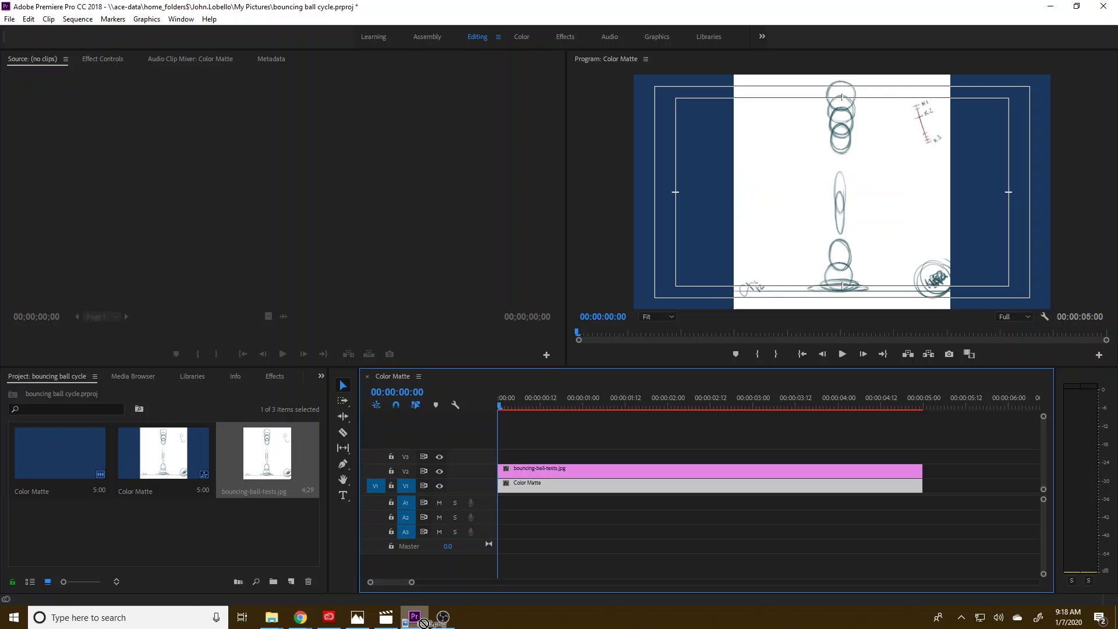
left_click_drag(238, 548, 238, 543)
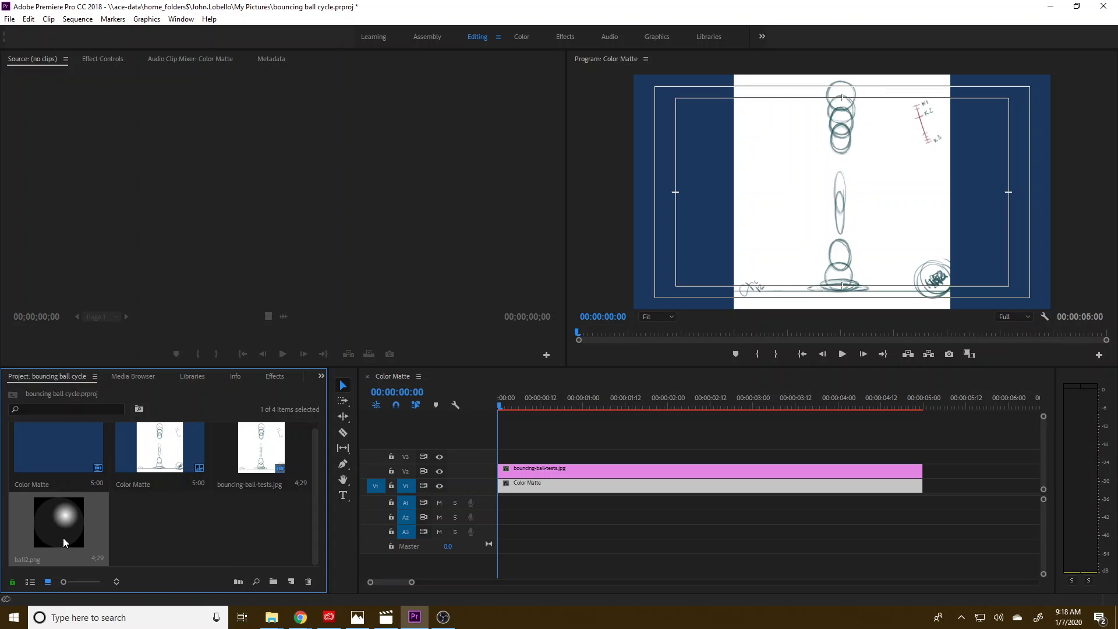
left_click_drag(63, 537, 511, 438)
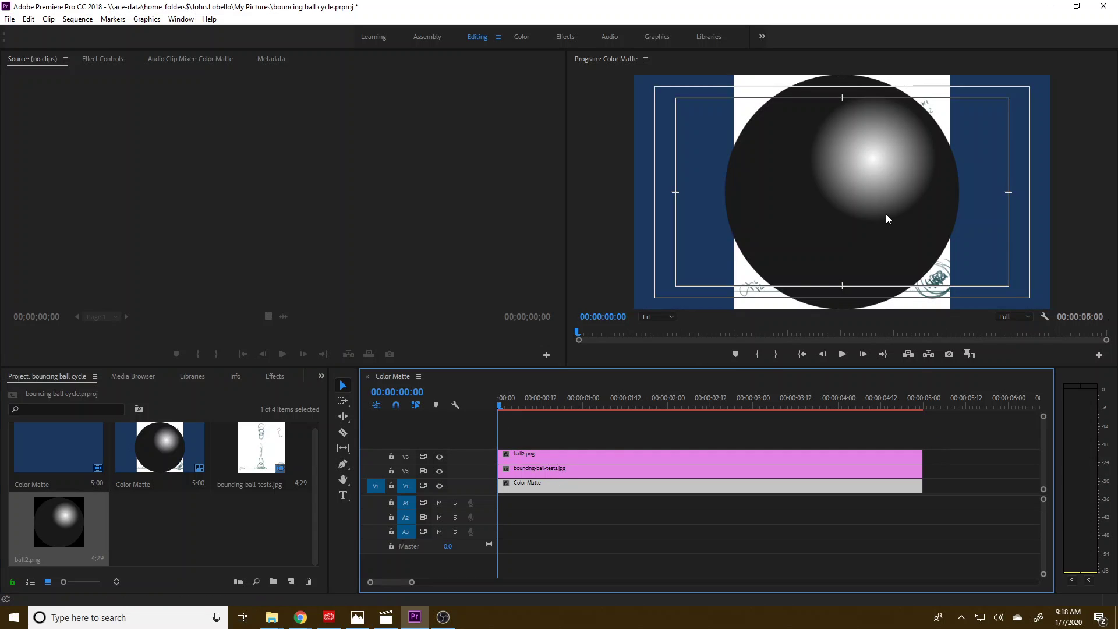
- Find the Paint Bucket effect and apply it to the ball2.png clip
left_click(885, 232)
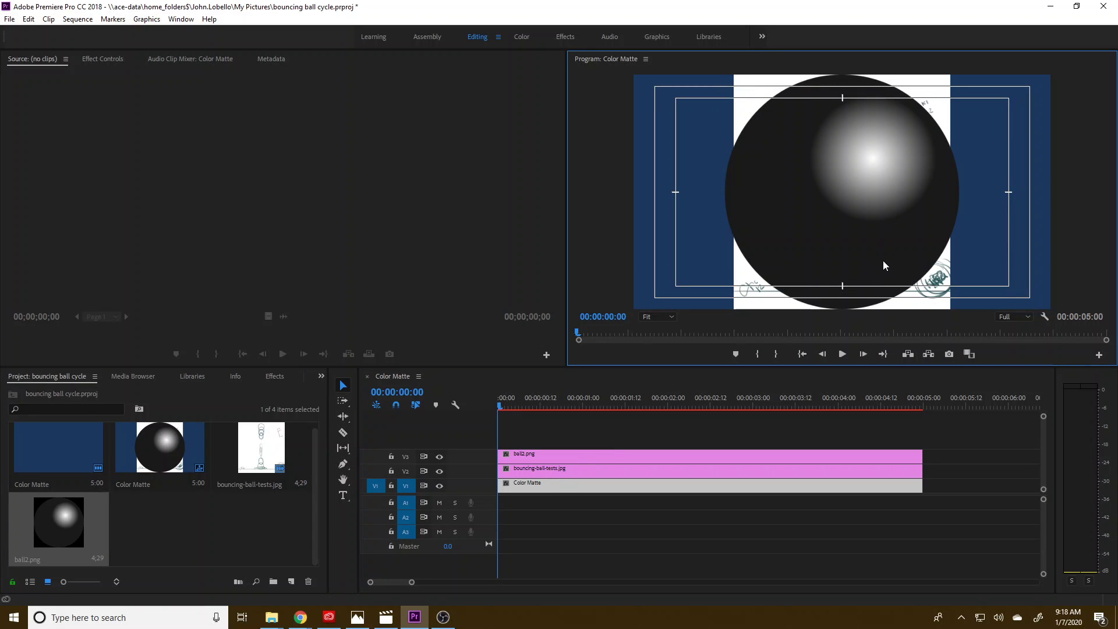
left_click(104, 59)
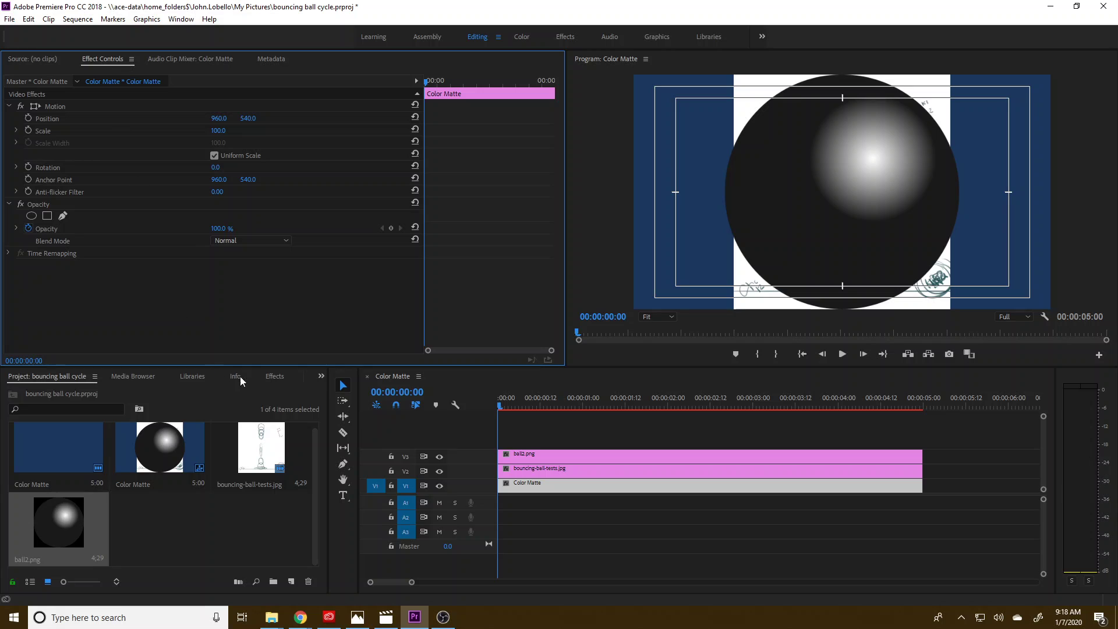
left_click(271, 377)
left_click(54, 393)
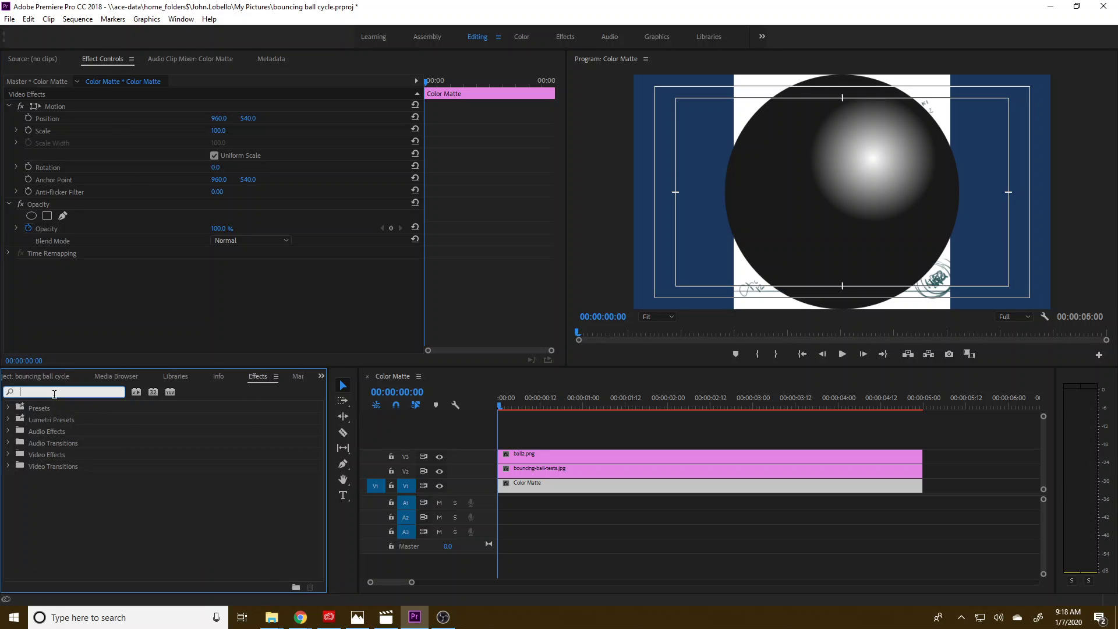
type("pauin")
key("BackSpace")
type("in")
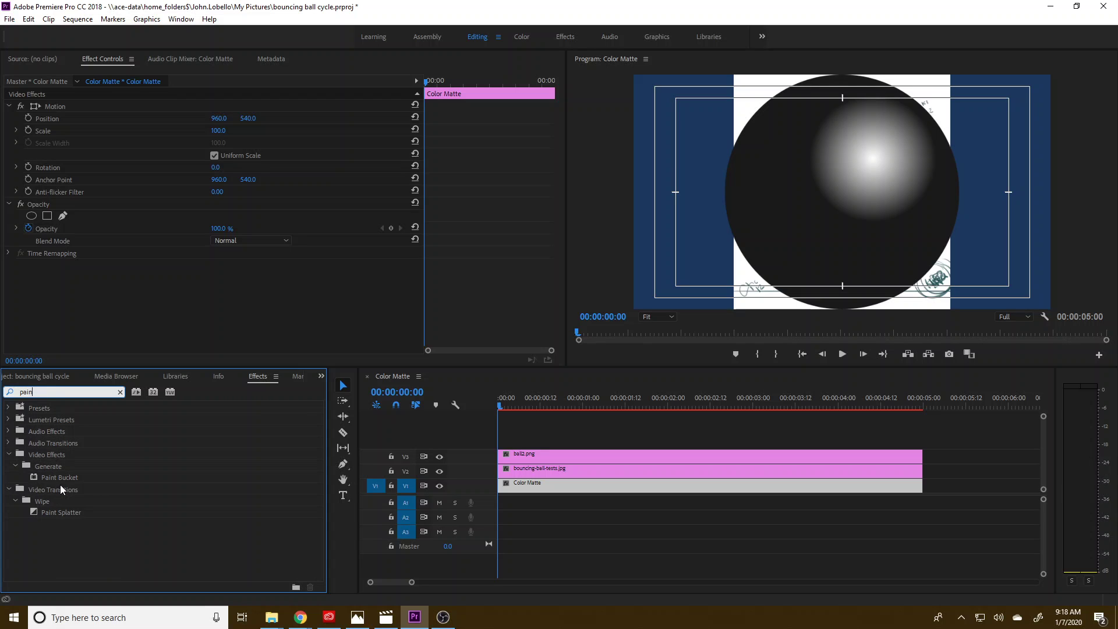
left_click_drag(59, 477, 530, 459)
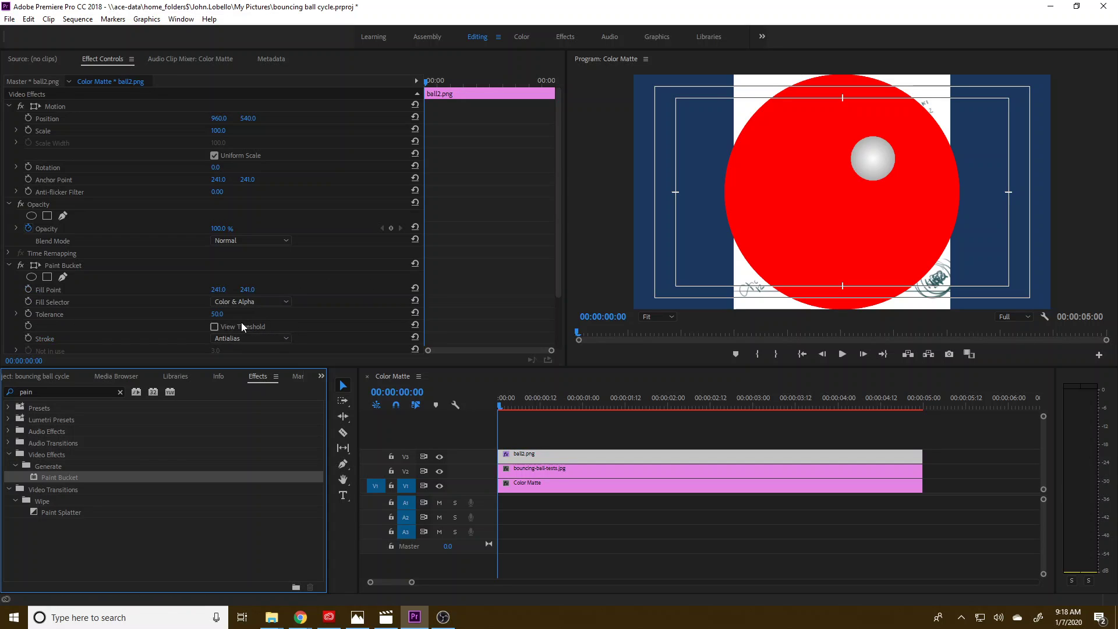
- Set the Paint Bucket tolerance on the ball clip to 45
left_click_drag(213, 316, 214, 316)
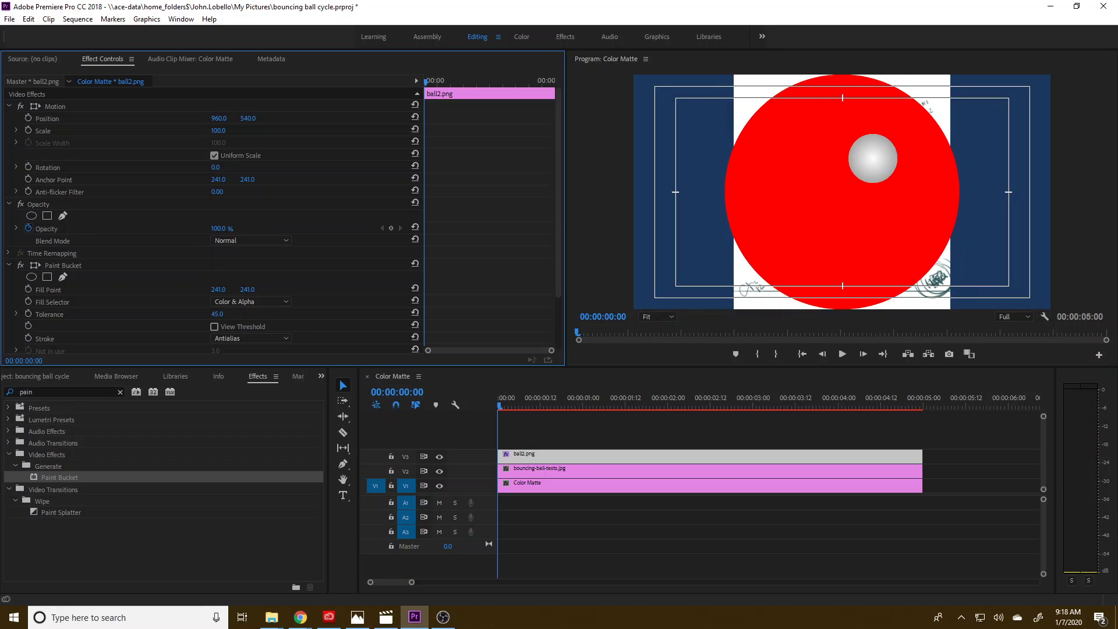
scroll(229, 292, "down", 2)
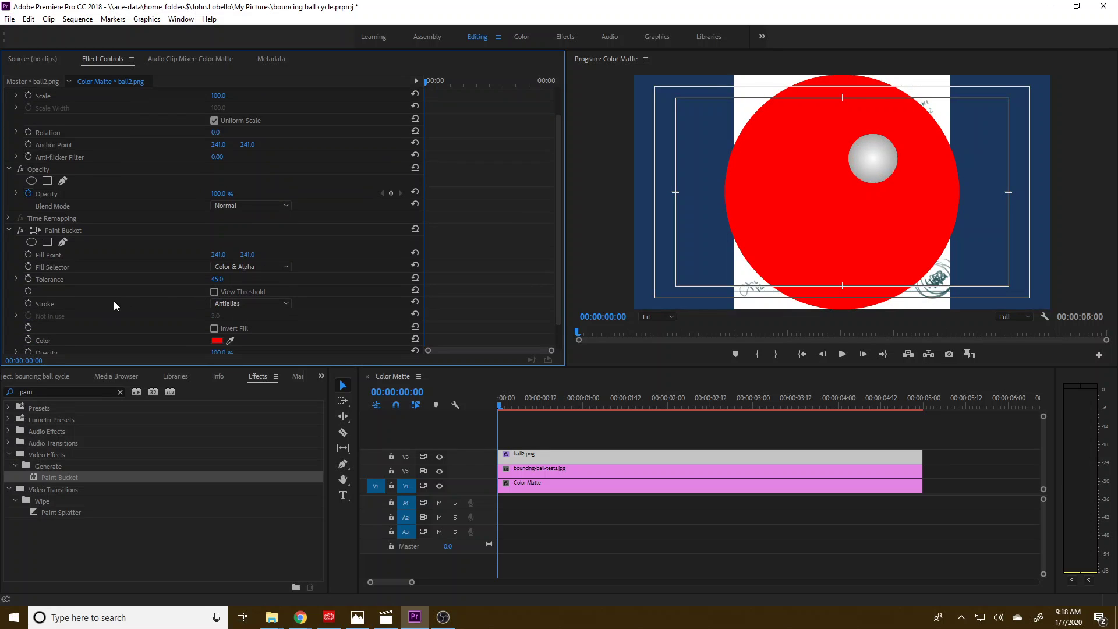
scroll(177, 310, "down", 2)
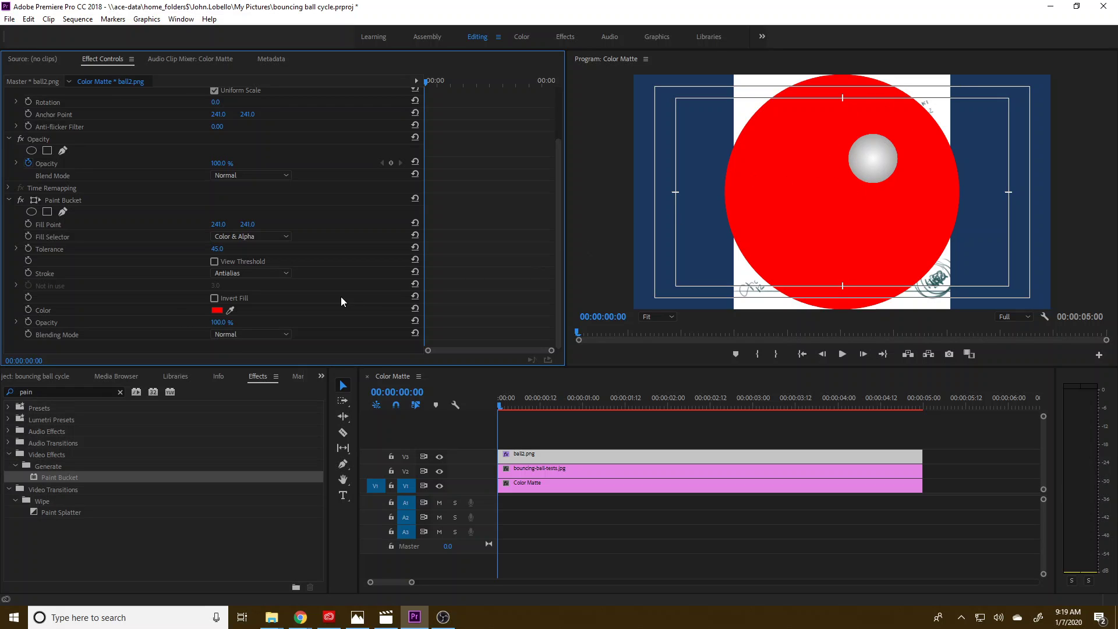
- Lower the Paint Bucket opacity on the ball clip to 76% and change its fill color to brown 88530E
left_click_drag(220, 322, 227, 322)
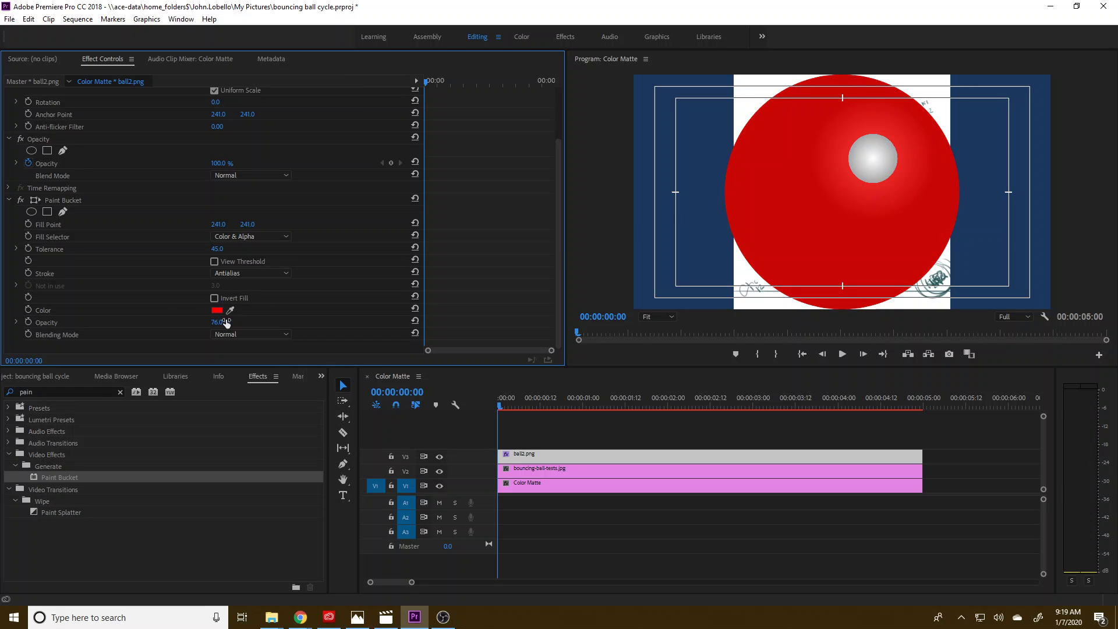
left_click(226, 322)
left_click(216, 310)
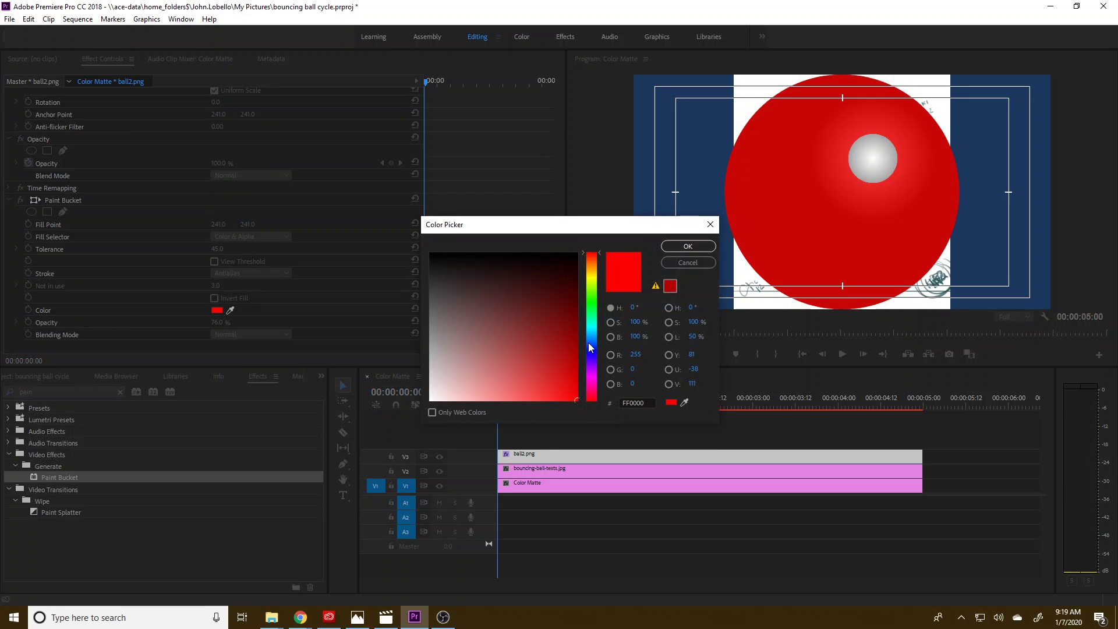
left_click_drag(588, 348, 595, 267)
left_click(557, 299)
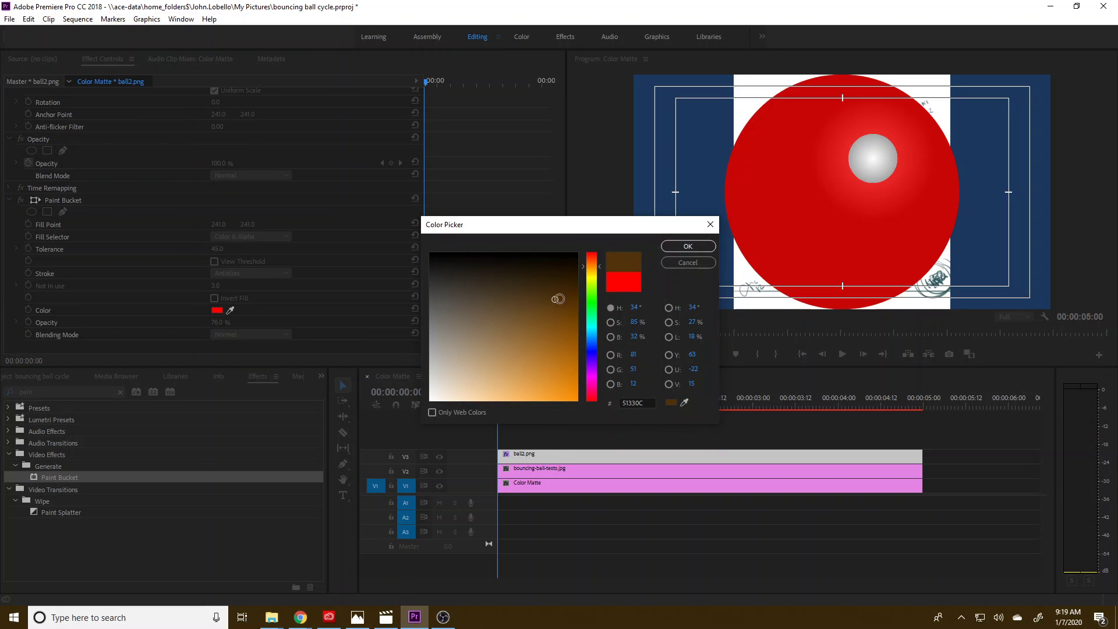
left_click_drag(556, 302, 562, 331)
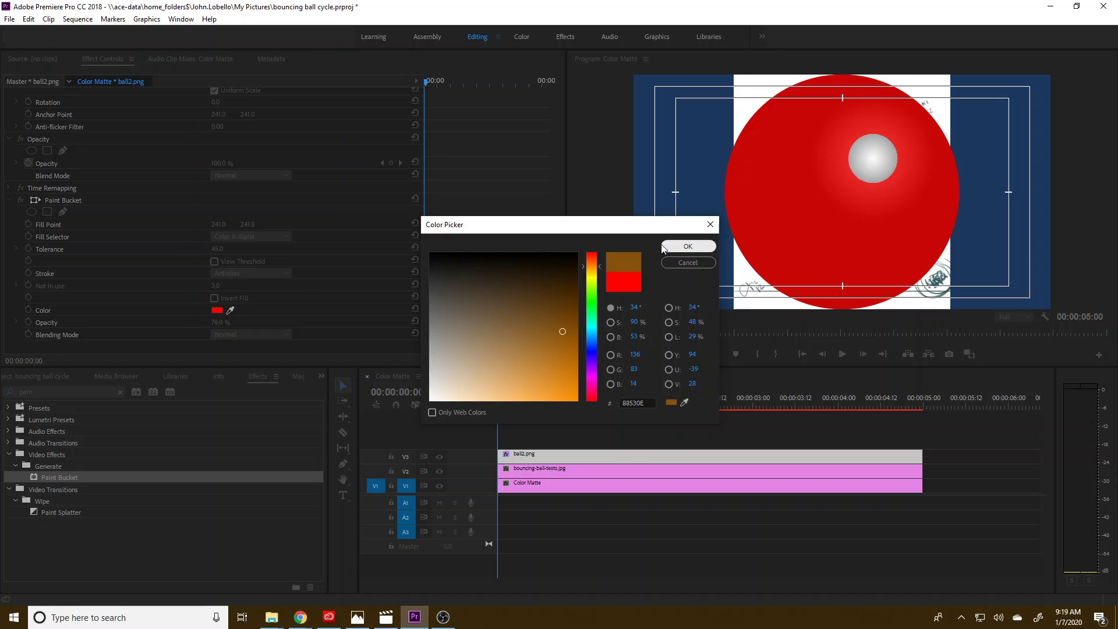
left_click(687, 246)
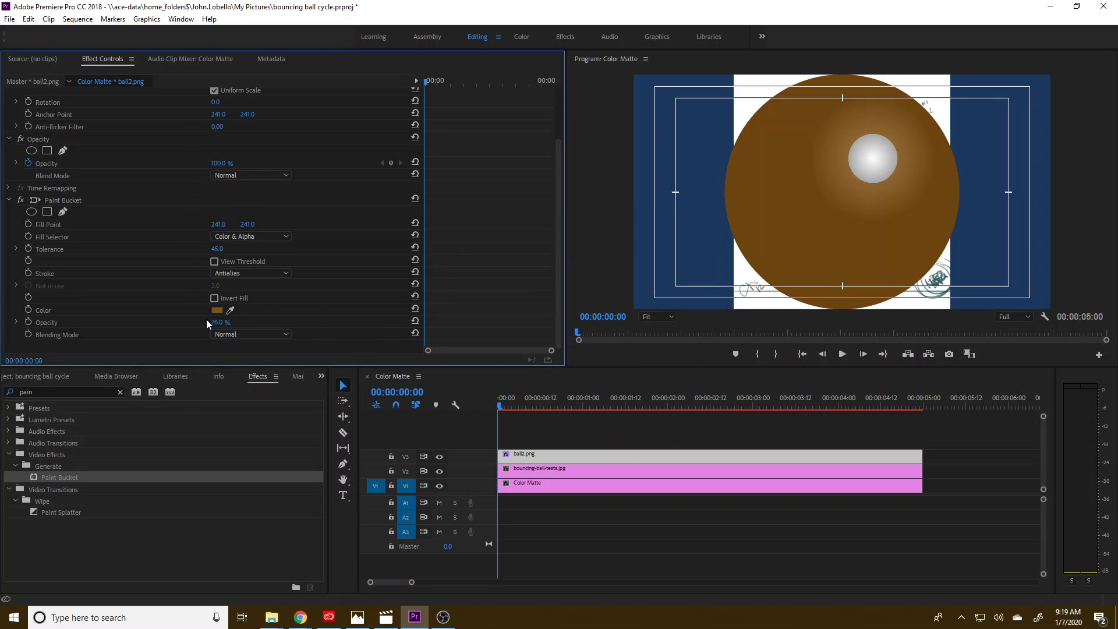
- Set the Paint Bucket tolerance to 51 and its opacity to 100%
left_click_drag(217, 249, 222, 255)
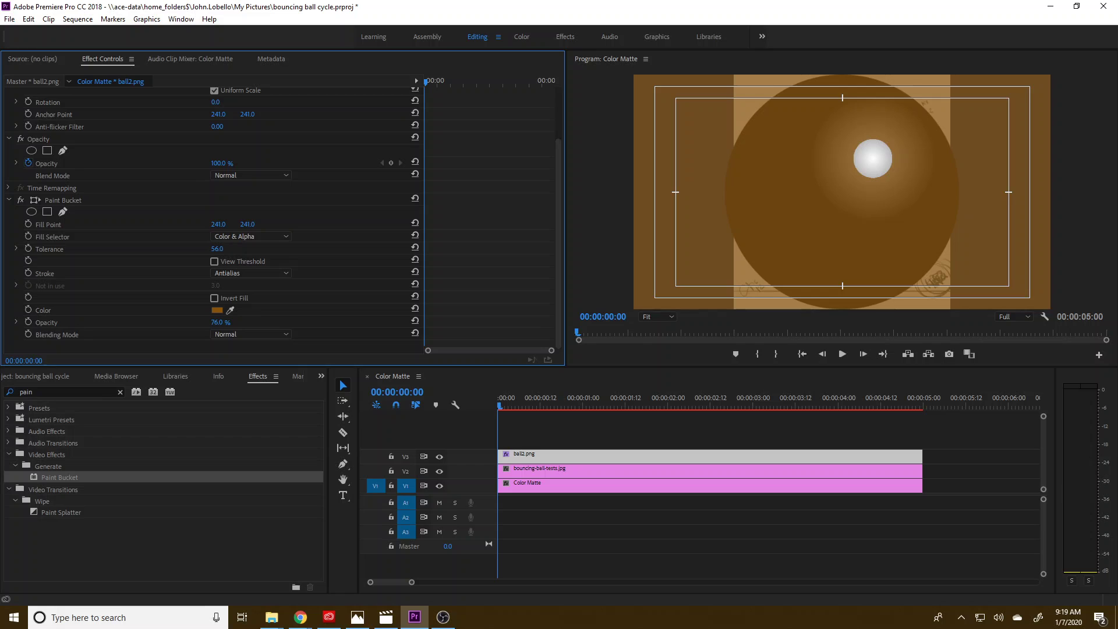
left_click_drag(228, 324, 436, 407)
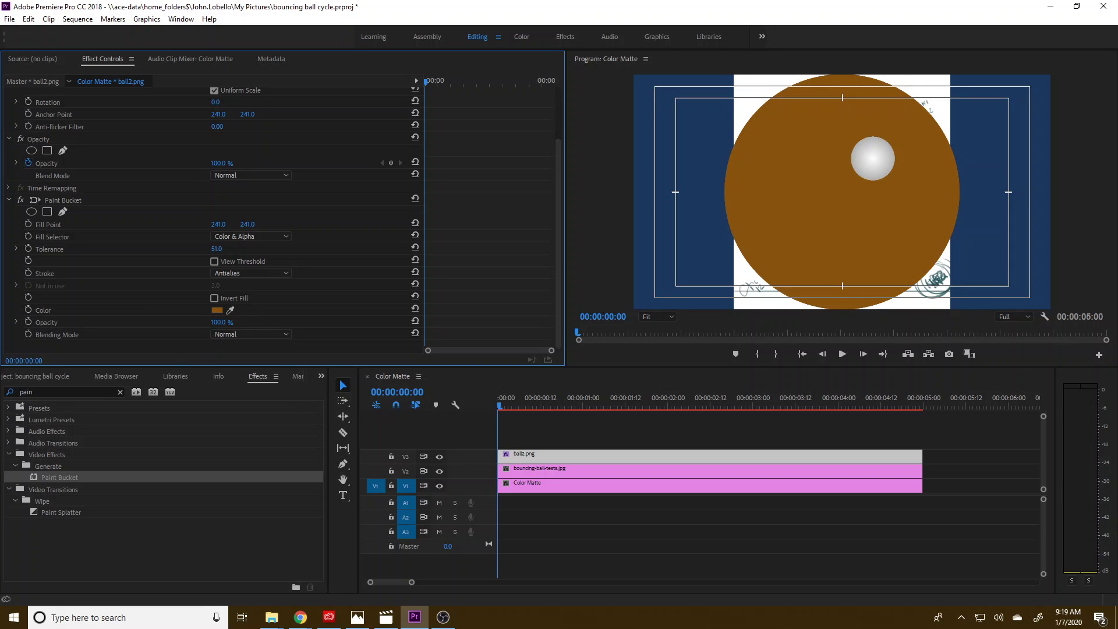
left_click(221, 323)
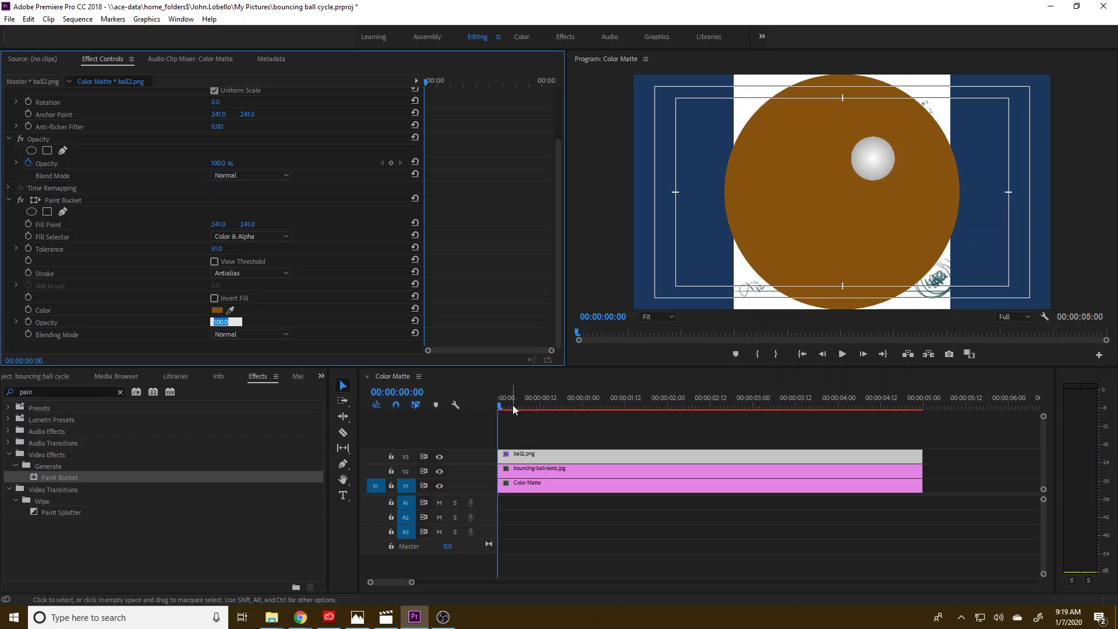
- Shrink the ball to about 12.2% scale and place it on the sketch's topmost circle at about 954.6, 99.2
left_click(781, 250)
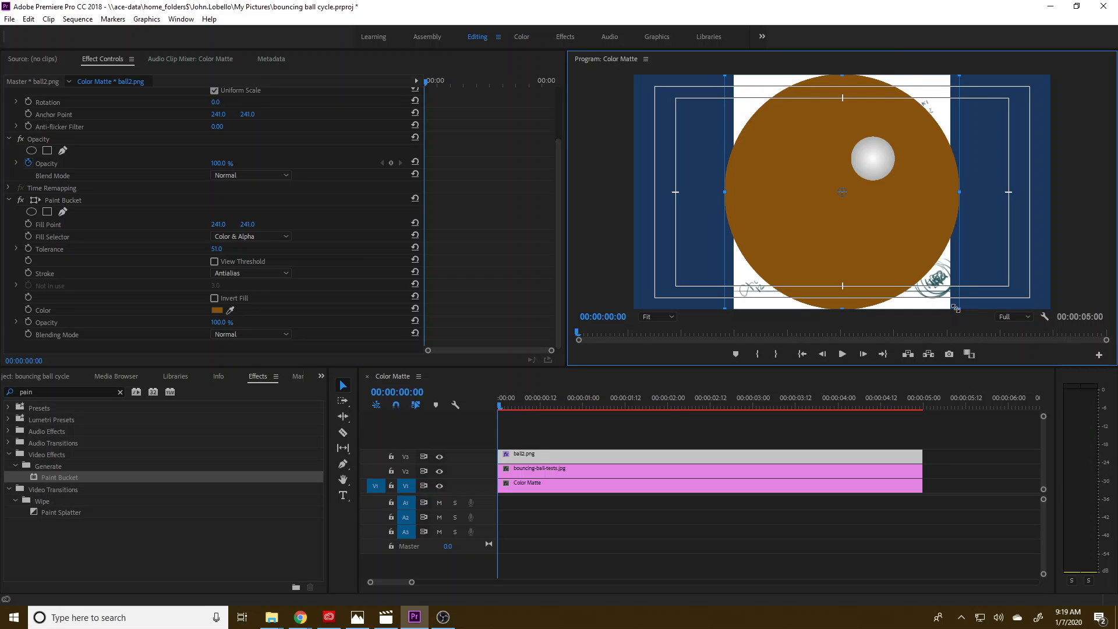
mouse_move(956, 308)
left_mouse_down()
mouse_move(885, 239)
mouse_move(821, 205)
mouse_move(848, 164)
mouse_move(840, 196)
mouse_move(850, 202)
mouse_move(850, 103)
left_mouse_up()
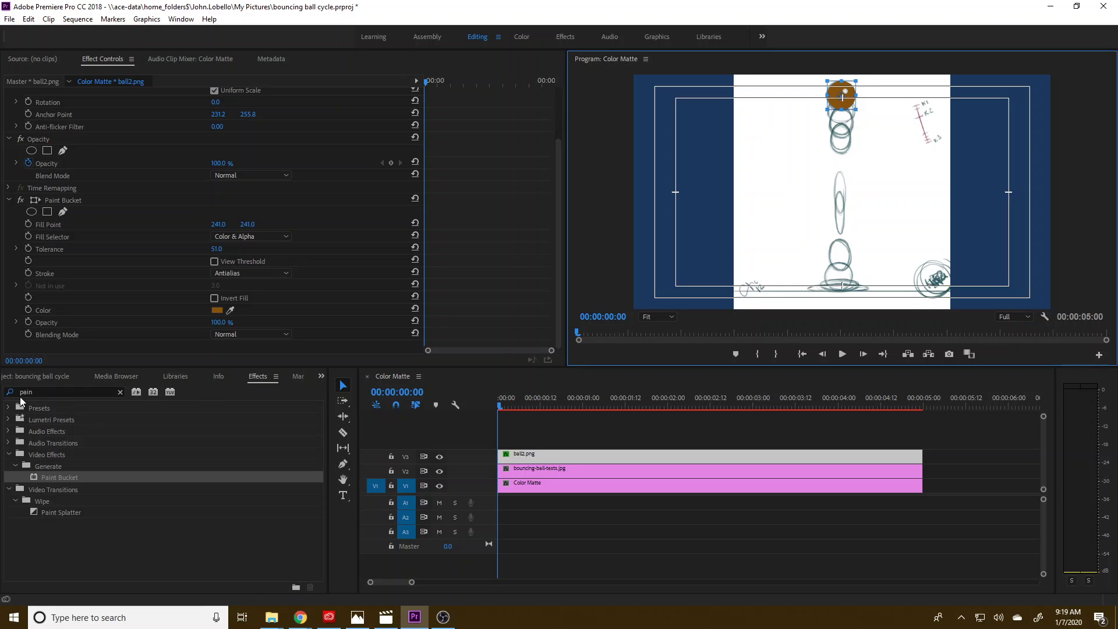
- Turn off uniform scale for the ball and start keyframing Position, Scale Height and Scale Width at the first frame
scroll(157, 124, "up", 3)
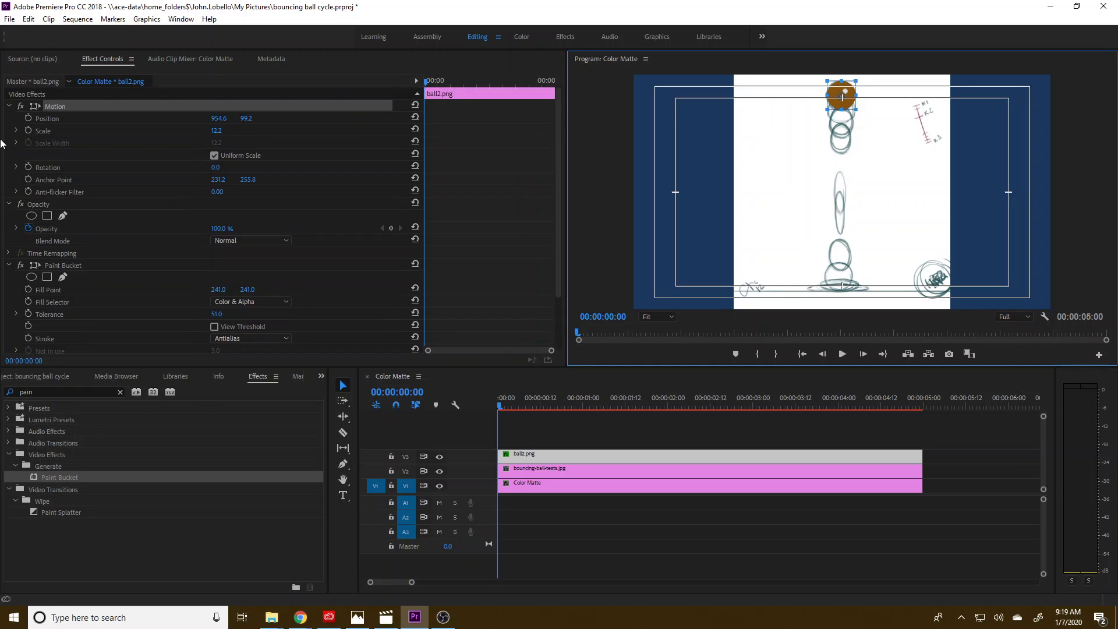
left_click(26, 116)
left_click(28, 118)
left_click(27, 130)
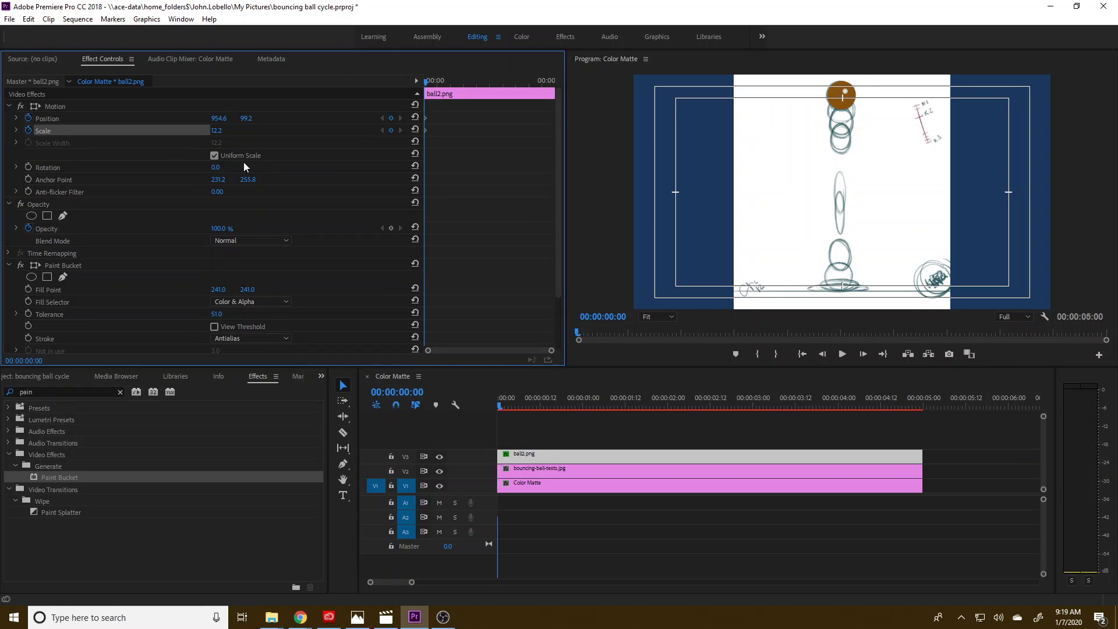
left_click(214, 155)
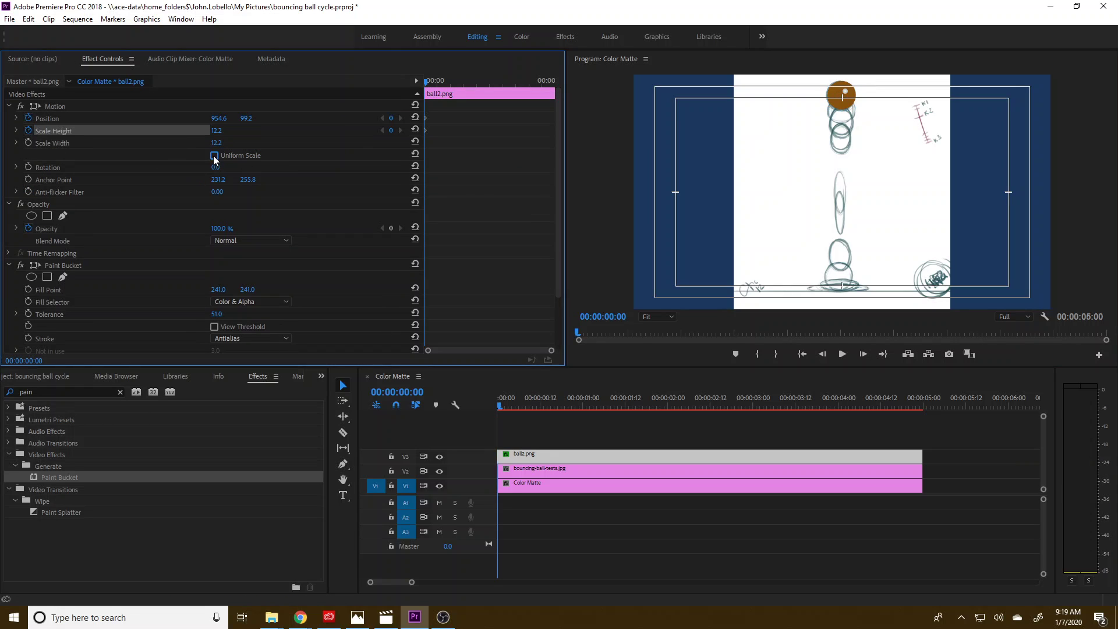
left_click(28, 143)
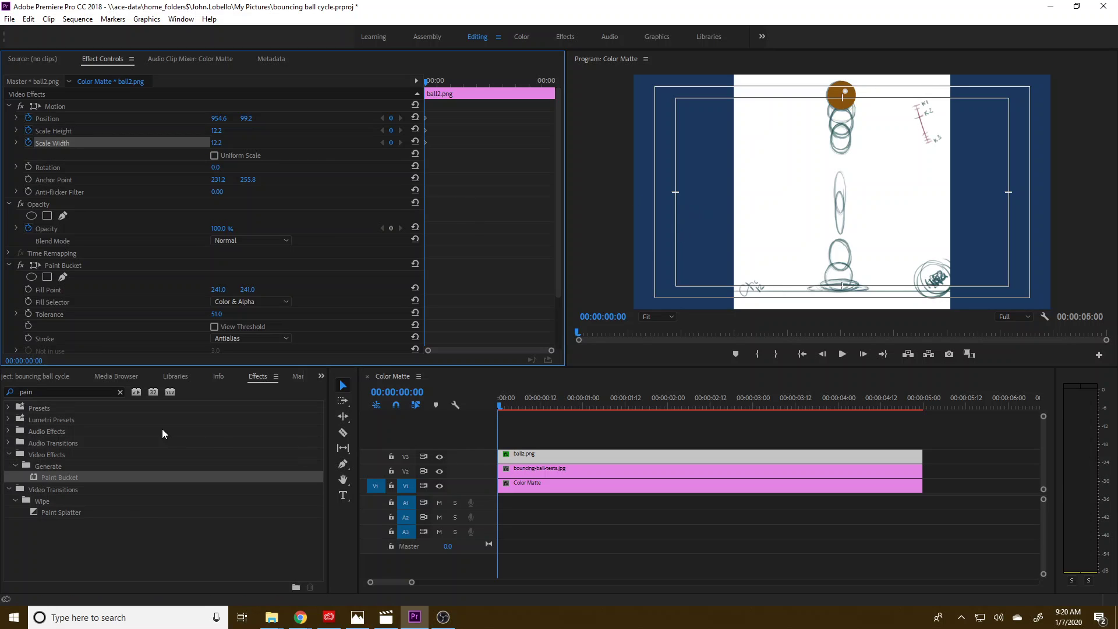
- At 00:00:00:03, move the ball onto the second sketched circle at about 954, 163.2 and narrow its scale width to about 11.3
left_click(863, 354)
left_click(863, 354)
left_click(862, 354)
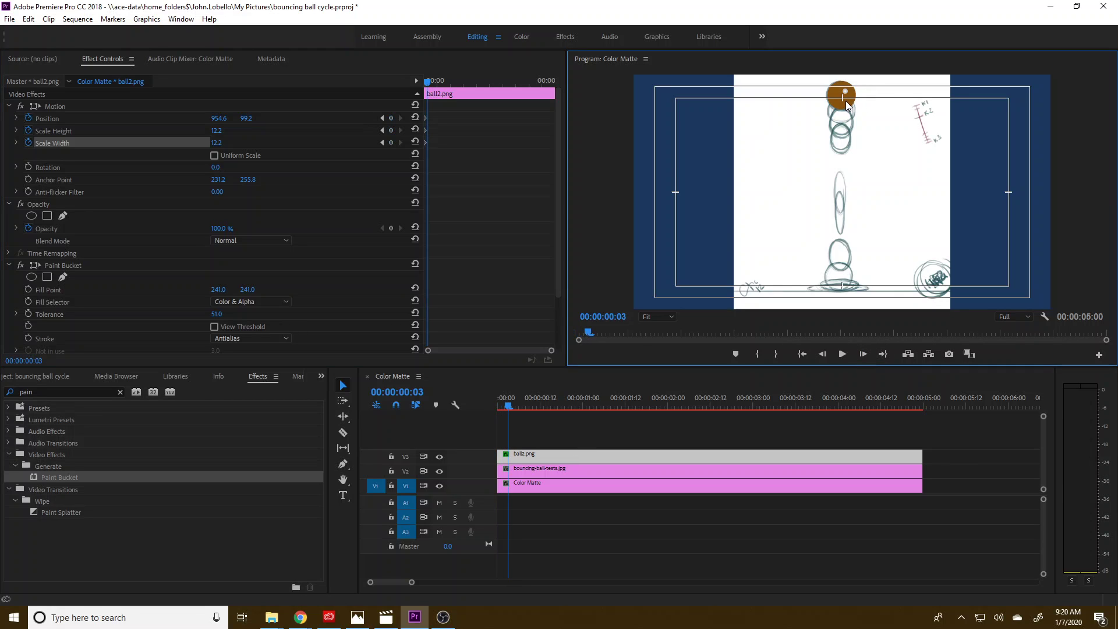
left_click(671, 317)
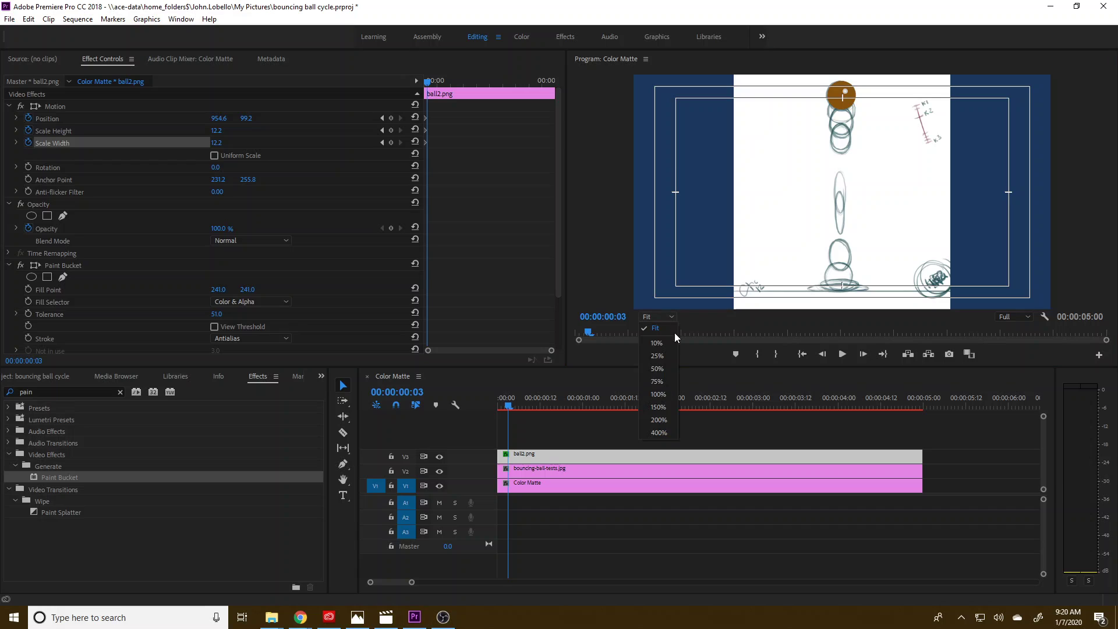
left_click(662, 405)
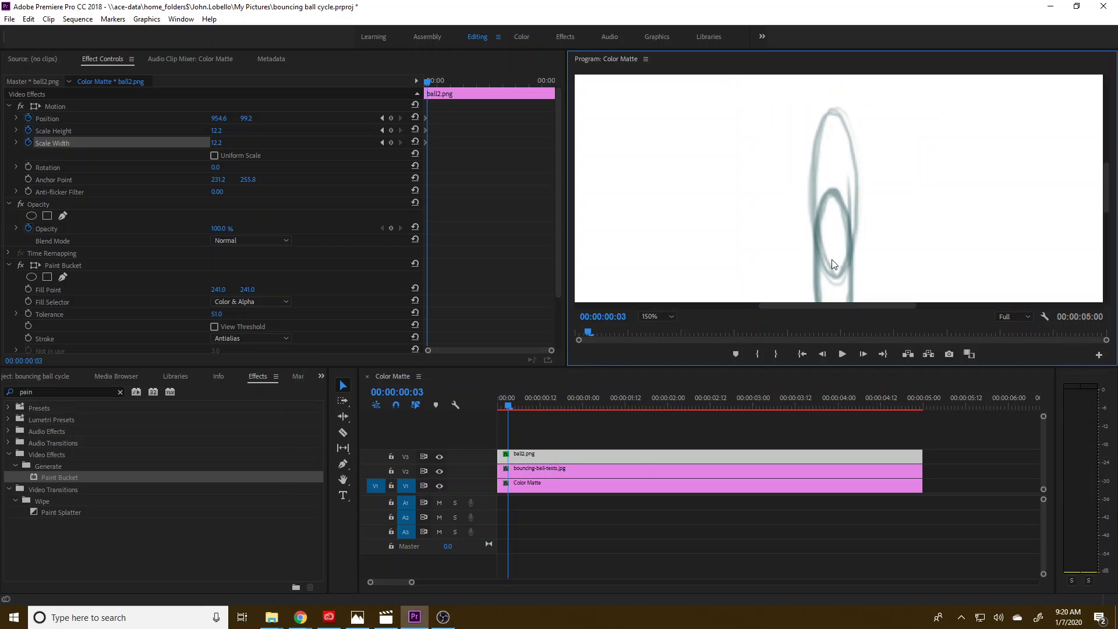
left_click_drag(1115, 199, 1094, 122)
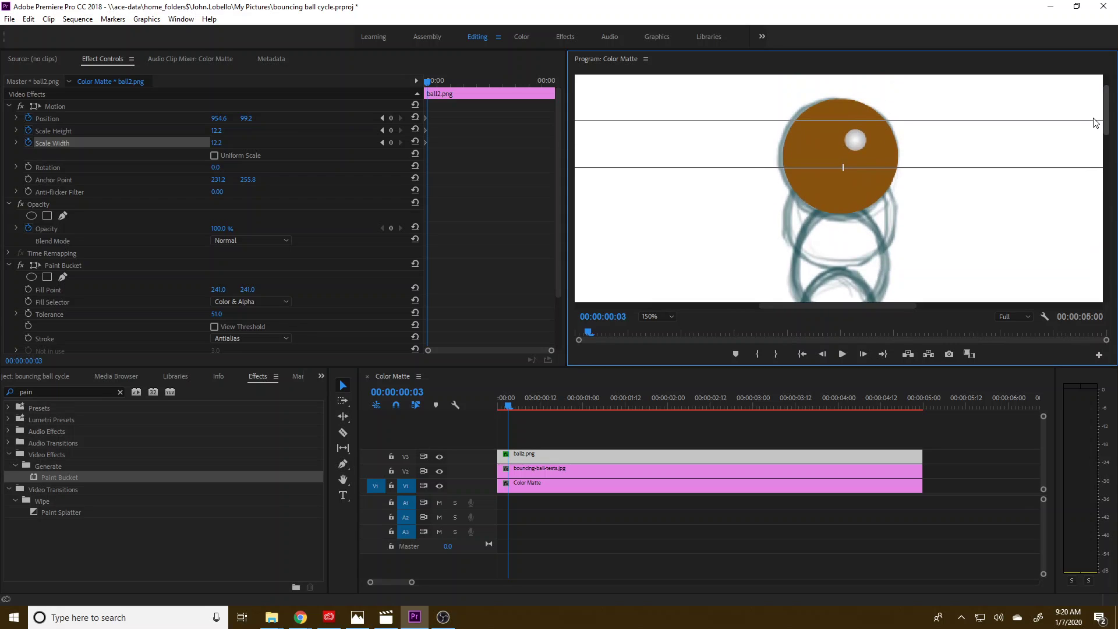
left_click(851, 194)
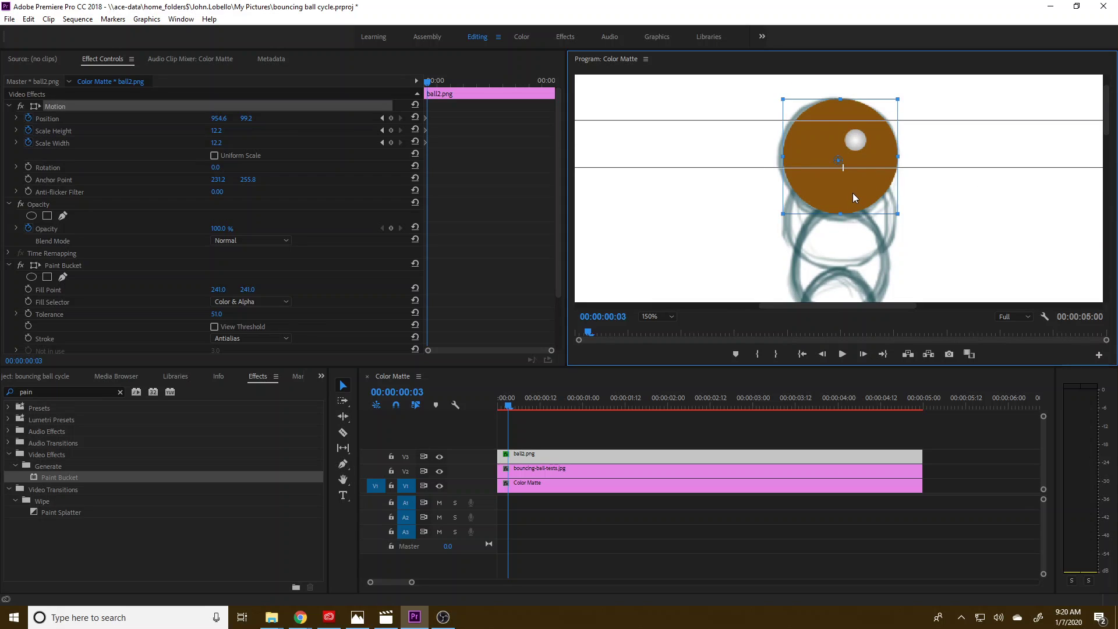
left_click_drag(853, 186, 854, 242)
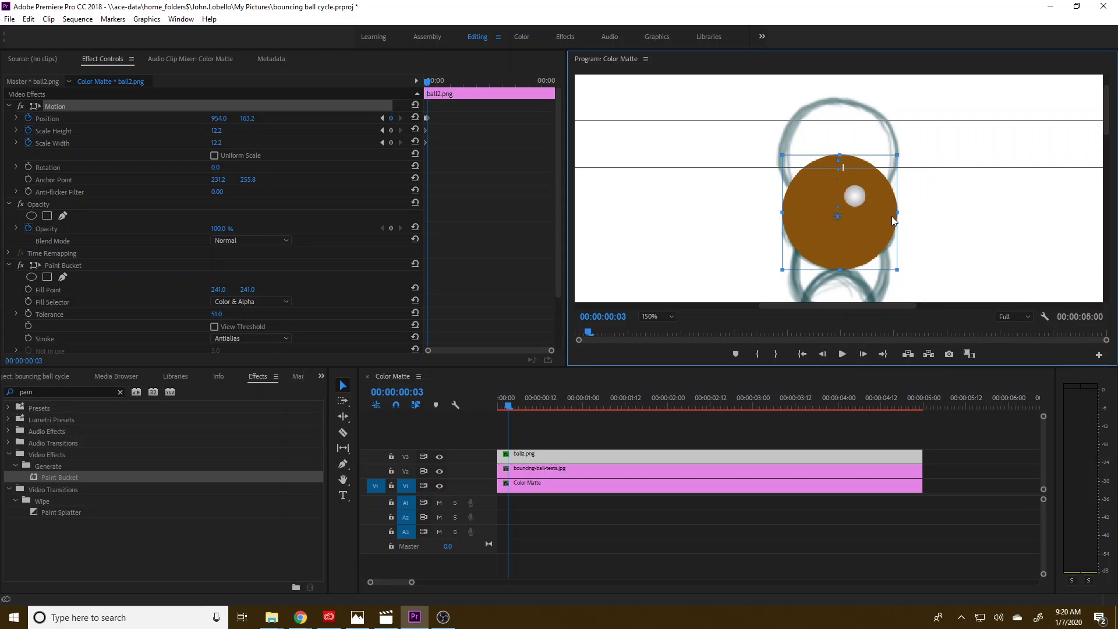
left_click_drag(897, 212, 889, 213)
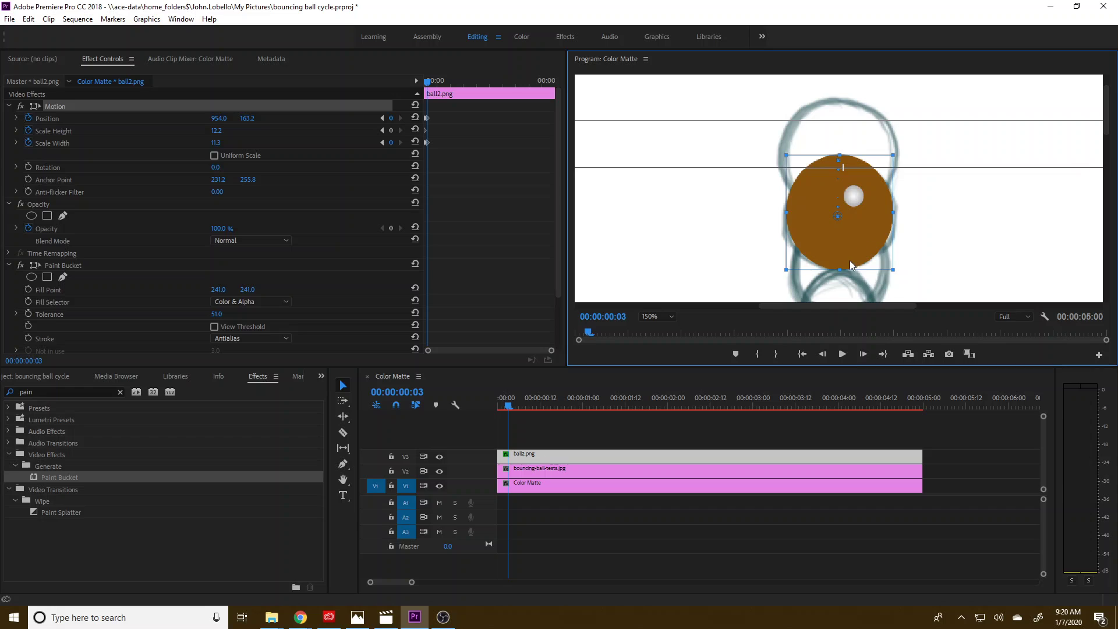
- Move the ball down onto the third sketched circle at about 956, 224.5 and lower its clip opacity to 86%
left_click_drag(842, 269, 879, 241)
left_click_drag(1105, 127, 1106, 147)
left_click_drag(871, 155, 872, 205)
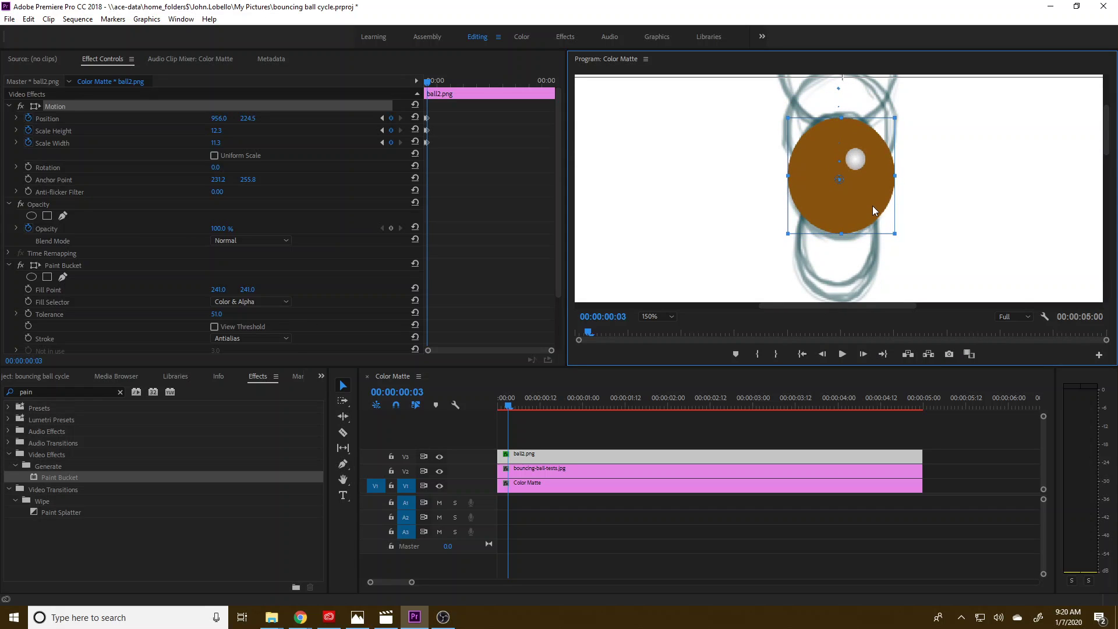
left_click_drag(215, 228, 207, 228)
- Stretch the ball to about 13.5 scale height and 9.2 width, and fit it on the next lower oval at about 953.3, 299.8
left_click_drag(894, 179, 890, 177)
left_click_drag(841, 233, 842, 236)
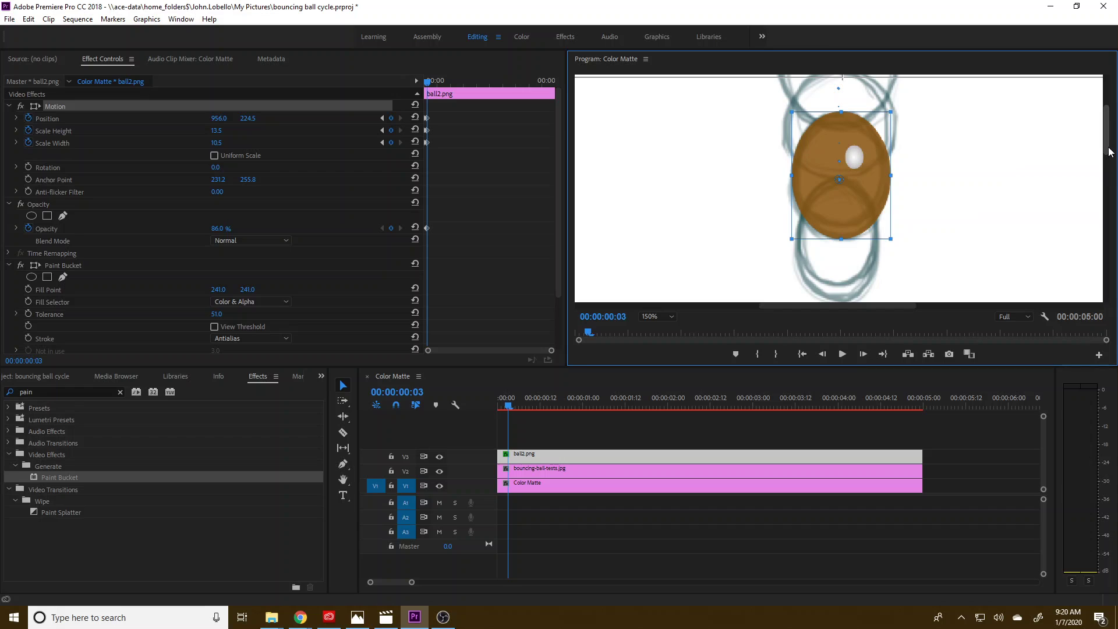
left_click_drag(1108, 147, 1107, 160)
left_click_drag(861, 148, 880, 189)
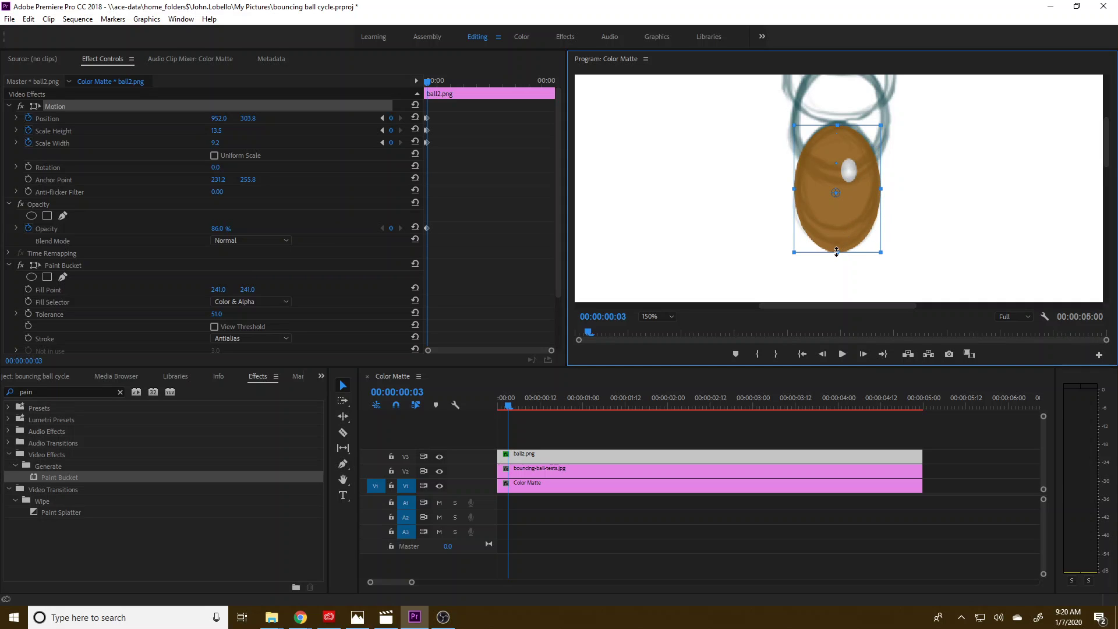
left_click_drag(843, 232, 843, 230)
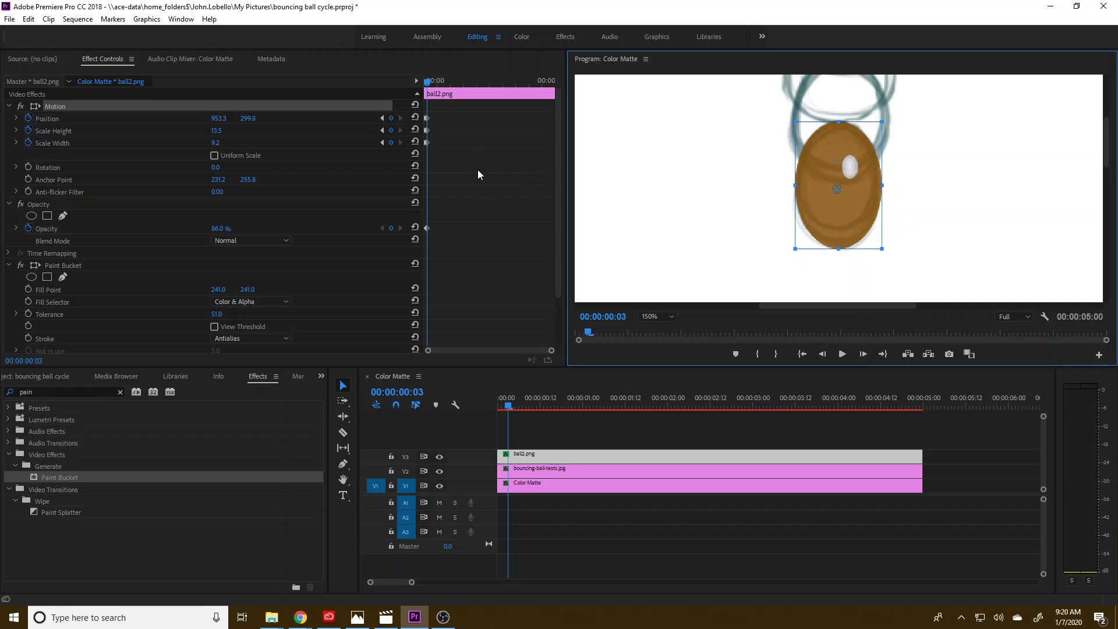
- Play back the animation, return to the start of the sequence and examine the ball's first pose
left_click(382, 119)
key("space")
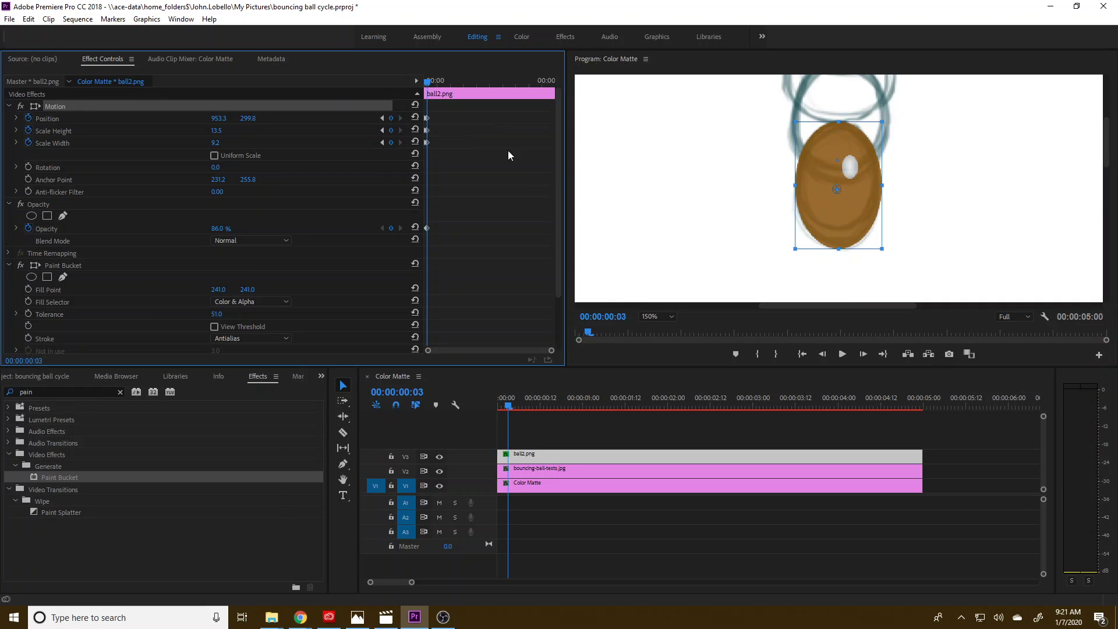
key("space")
left_click_drag(528, 405, 441, 408)
left_click(1104, 155)
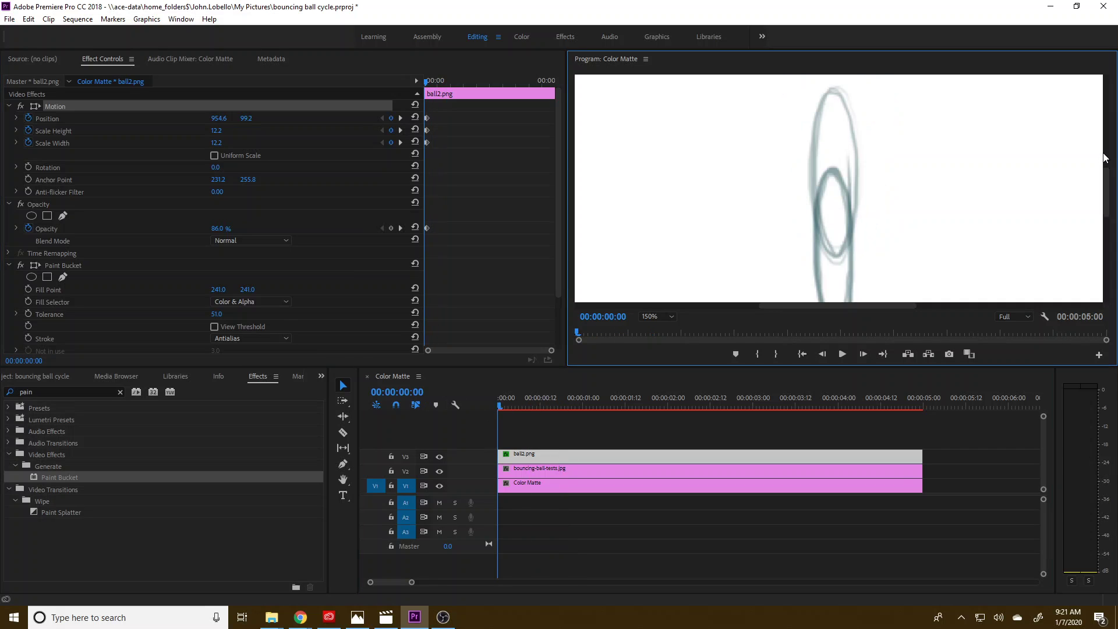
left_click_drag(1107, 179, 1091, 85)
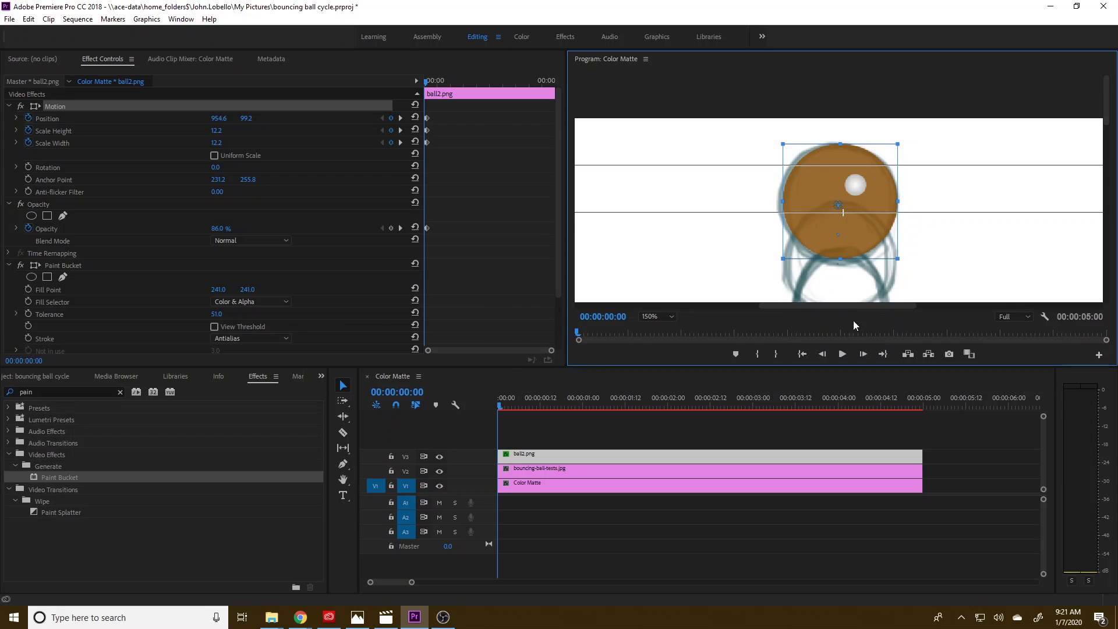
- At the 00:00:00:03 keyframe, move the ball back to the second circle at about 954.6, 161.8 with scale height about 12 and width about 12.3
left_click(400, 119)
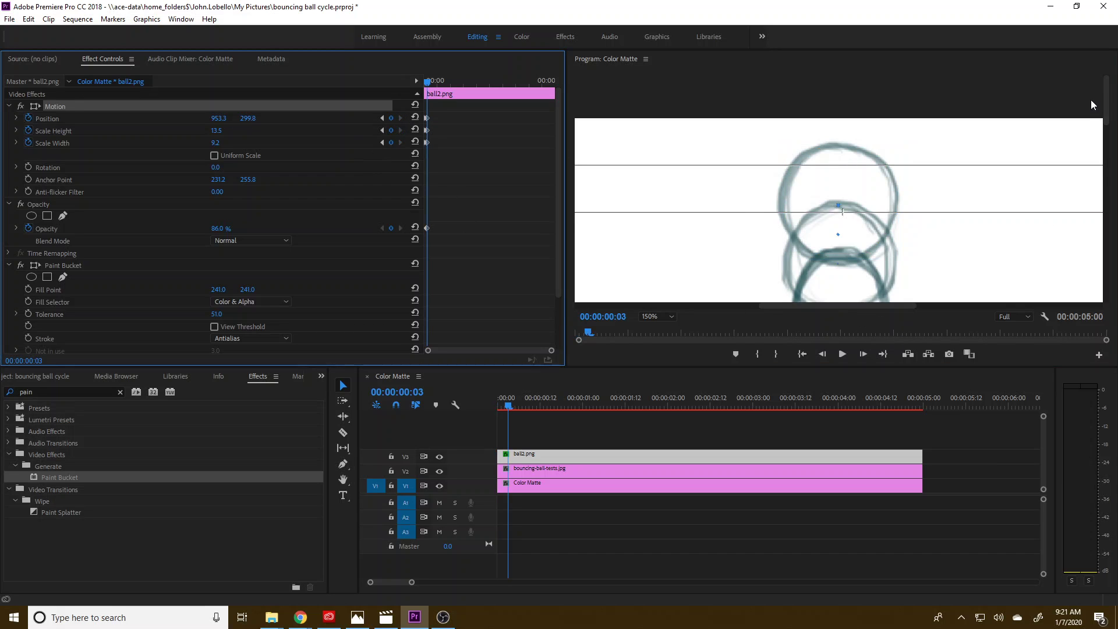
left_click_drag(1107, 105, 1062, 164)
left_click_drag(854, 246, 901, 135)
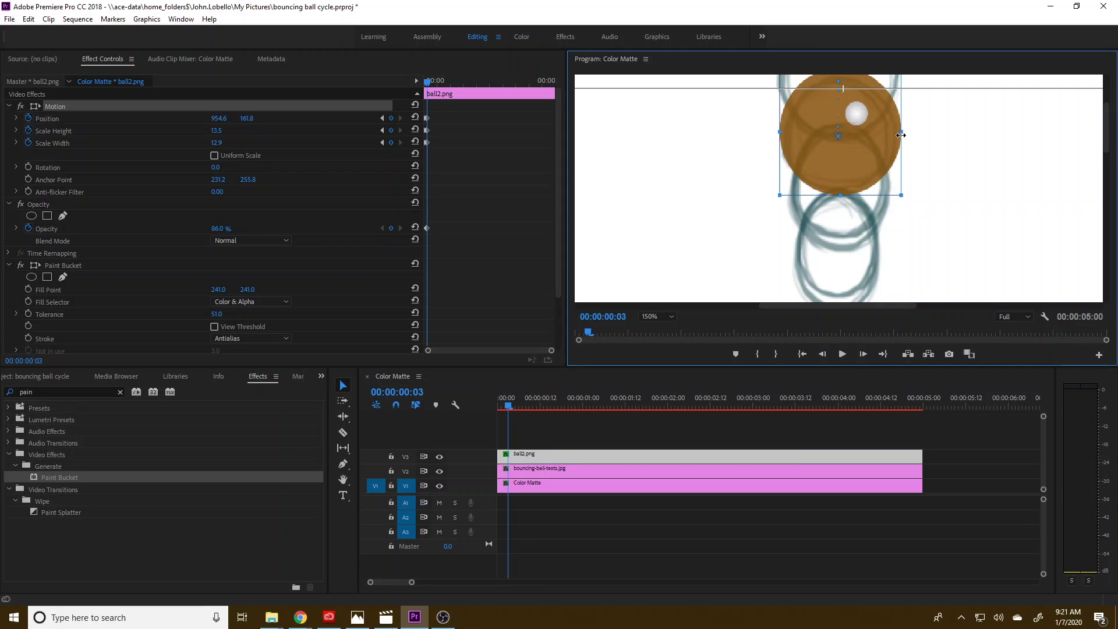
left_click_drag(839, 196, 840, 190)
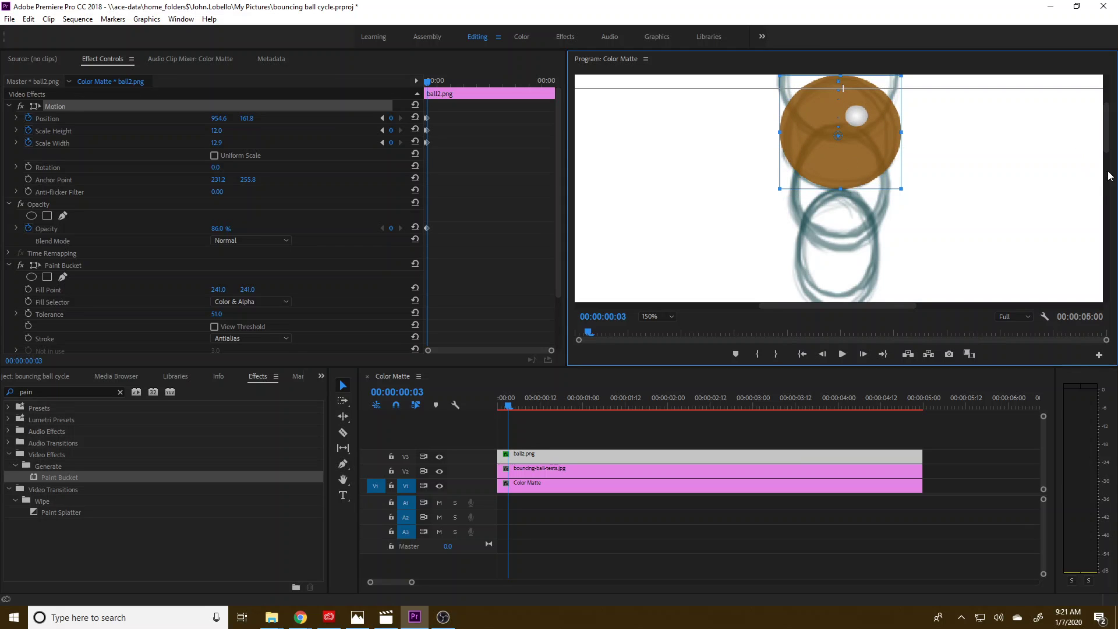
scroll(1108, 150, "up", 1)
scroll(1108, 150, "up", 1)
- At 00:00:00:06, fit the ball to the third sketched circle at about 955.3, 220.5 with scale height about 13.3 and width about 10.7
left_click_drag(848, 152, 856, 233)
left_click(864, 354)
left_click(864, 354)
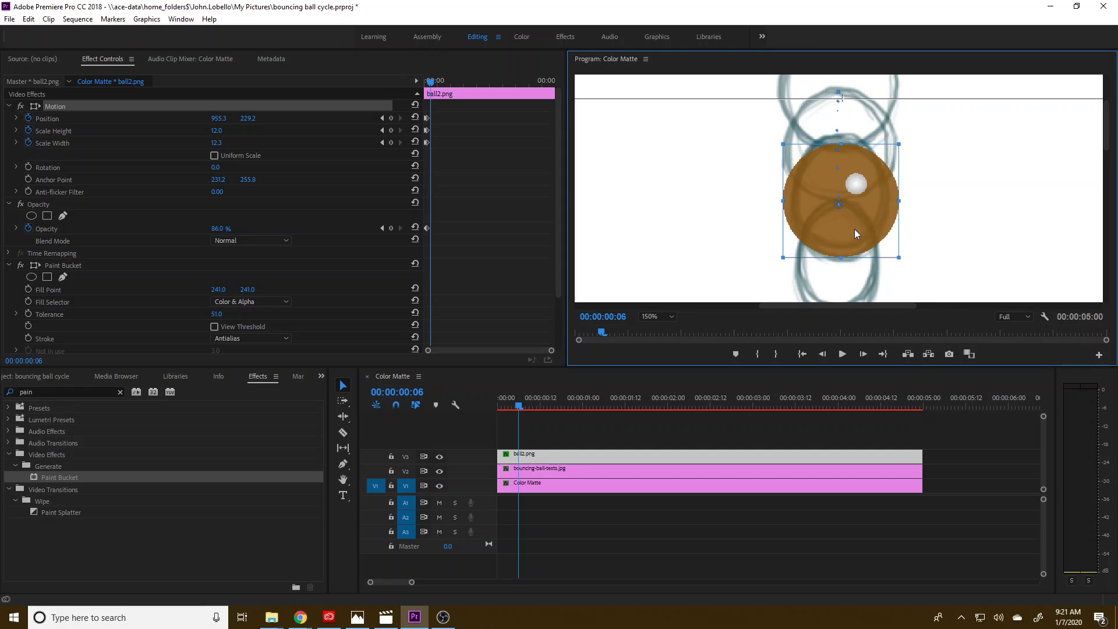
left_click_drag(899, 201, 891, 202)
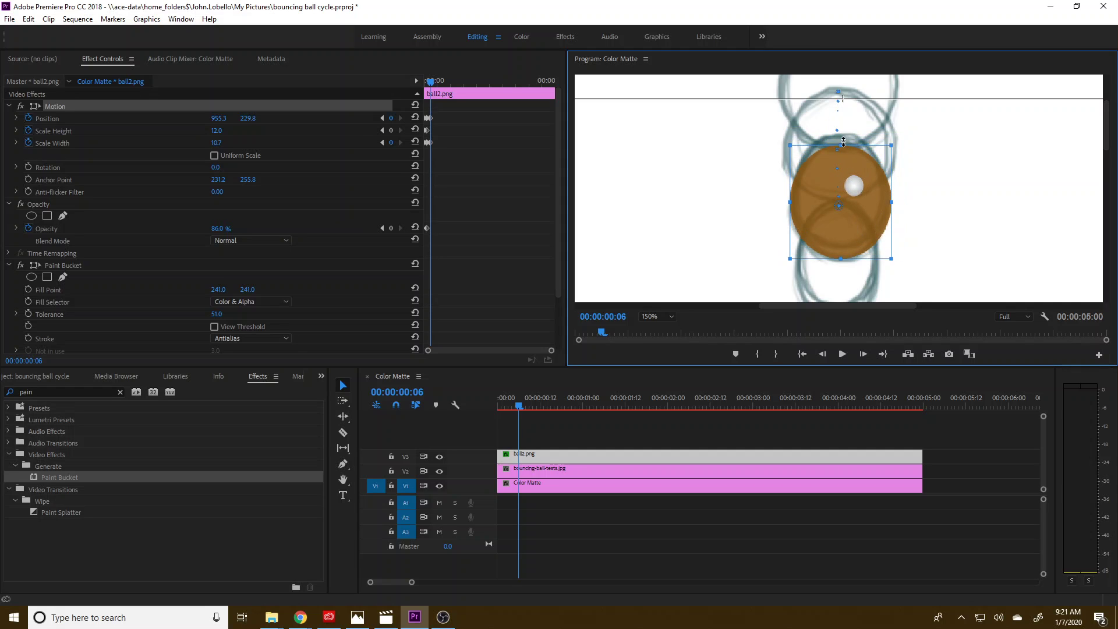
left_click_drag(843, 142, 843, 139)
left_click_drag(857, 183, 857, 174)
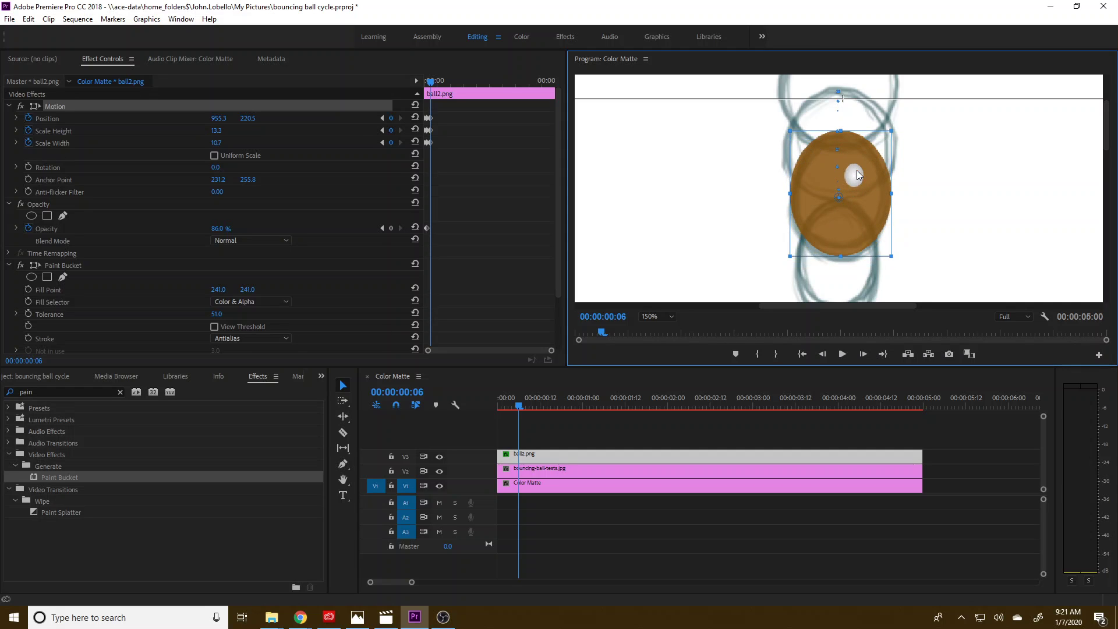
- At 00:00:00:09, fit the ball to the fourth sketched oval at about 952.6, 299.8 with scale height about 13.5 and width about 9.7
left_click(863, 354)
left_click(863, 354)
left_click(863, 354)
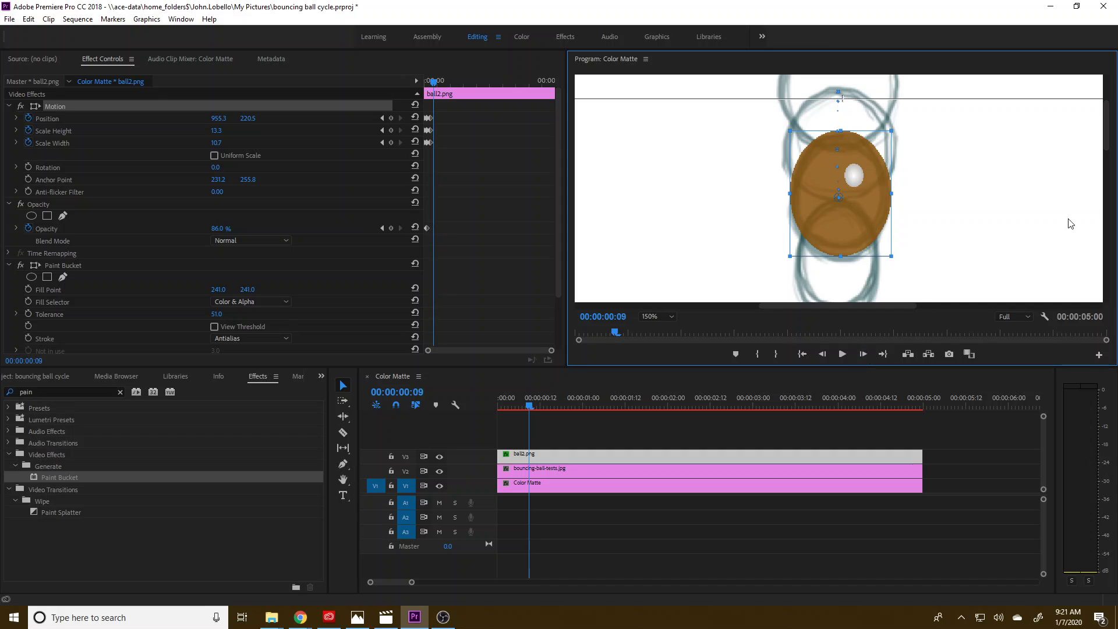
left_click_drag(1107, 159, 1108, 179)
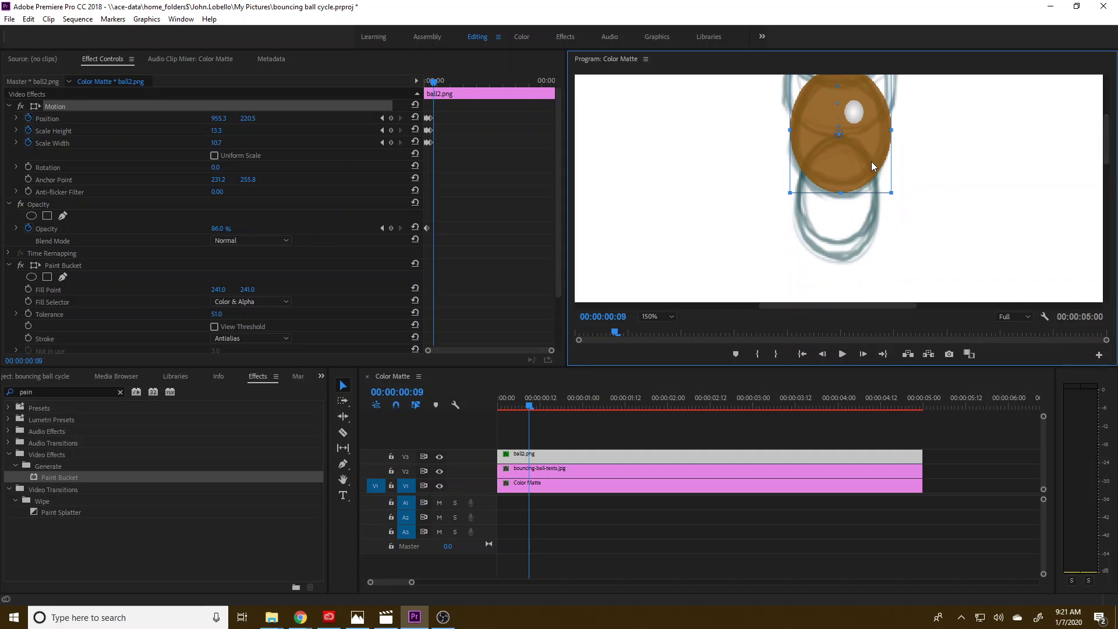
left_click_drag(871, 162, 864, 211)
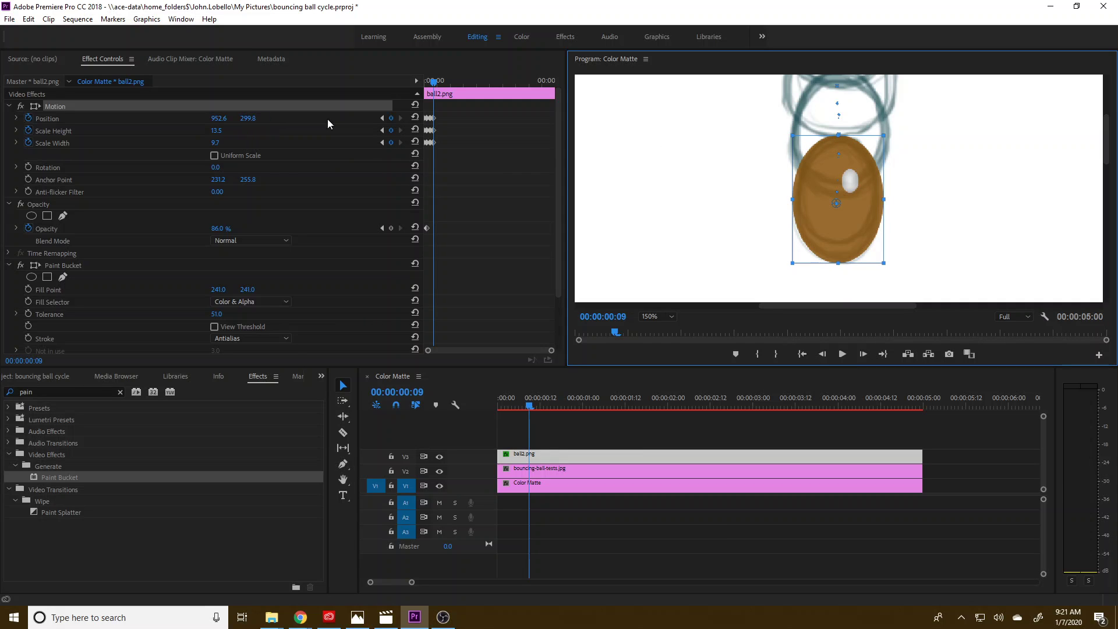
- Compare the first two keyframes' positions and set the ball's horizontal position at 00:00:00:03 to 954.6
left_click(382, 118)
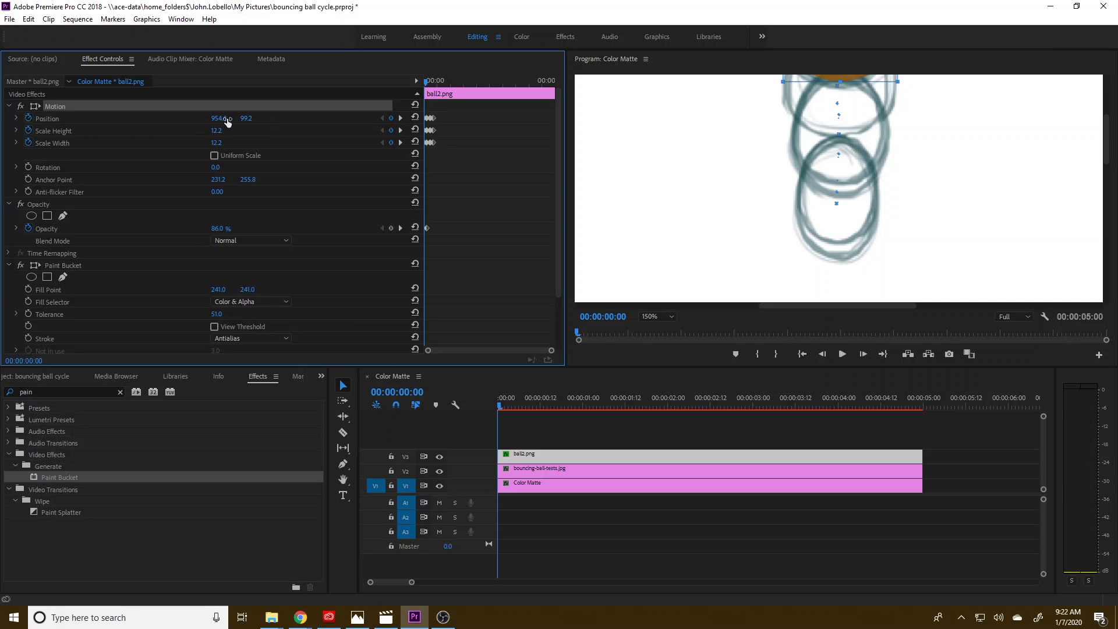
left_click(399, 118)
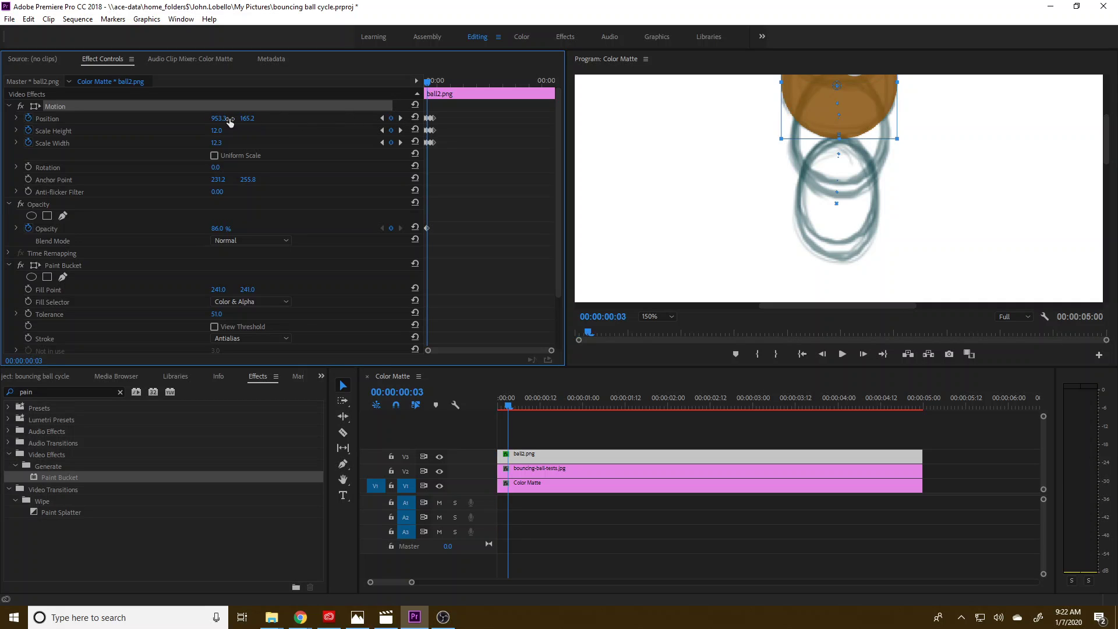
left_click(382, 118)
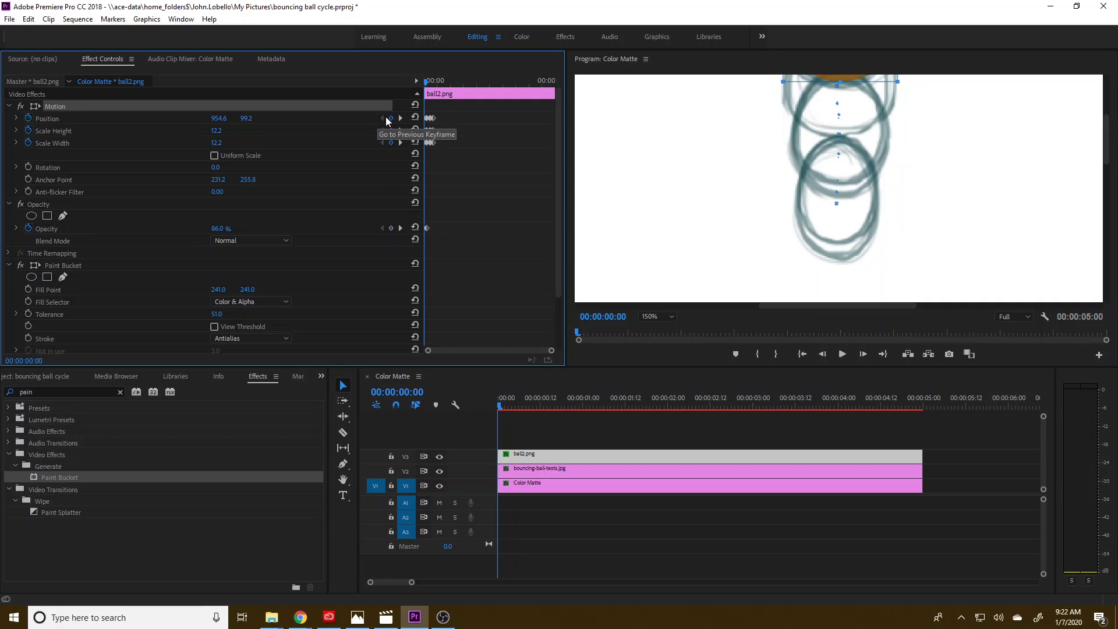
left_click(400, 119)
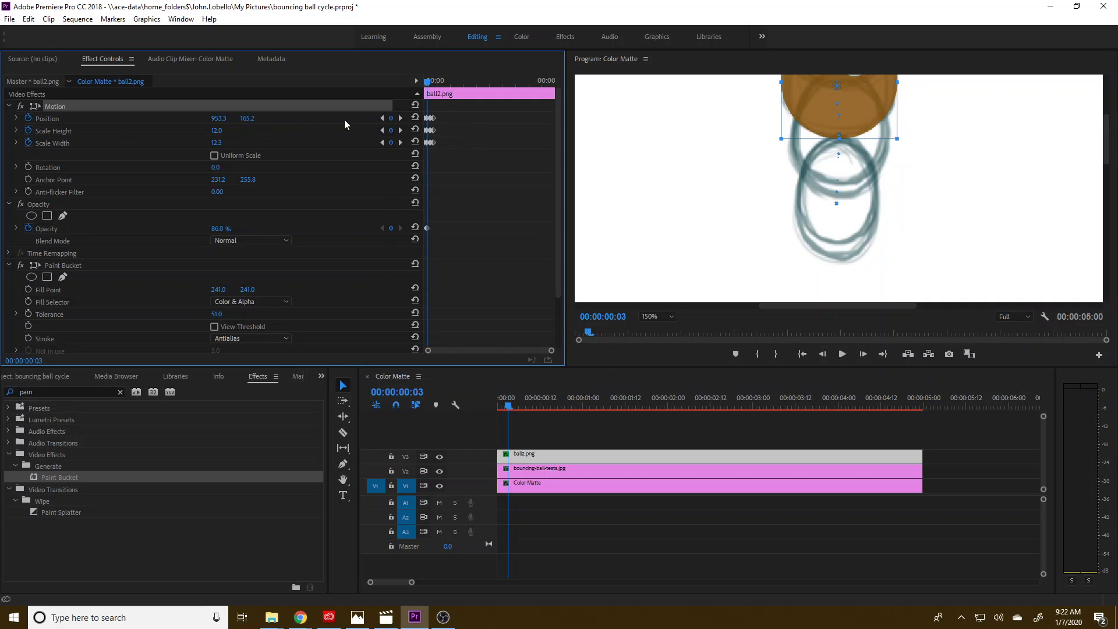
left_click(382, 118)
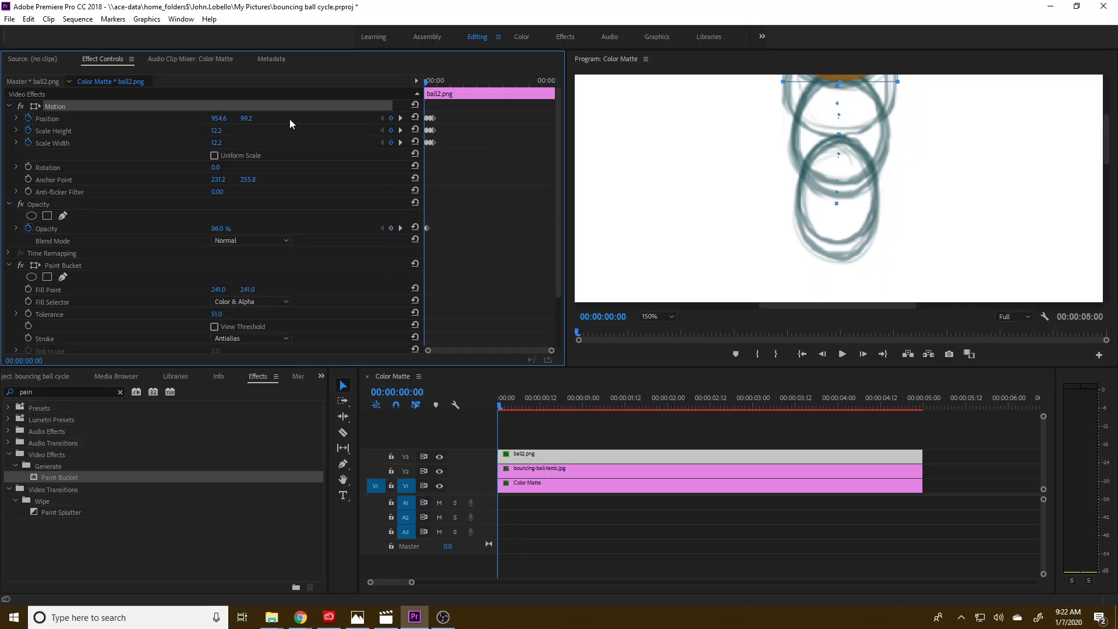
left_click(400, 119)
left_click(223, 116)
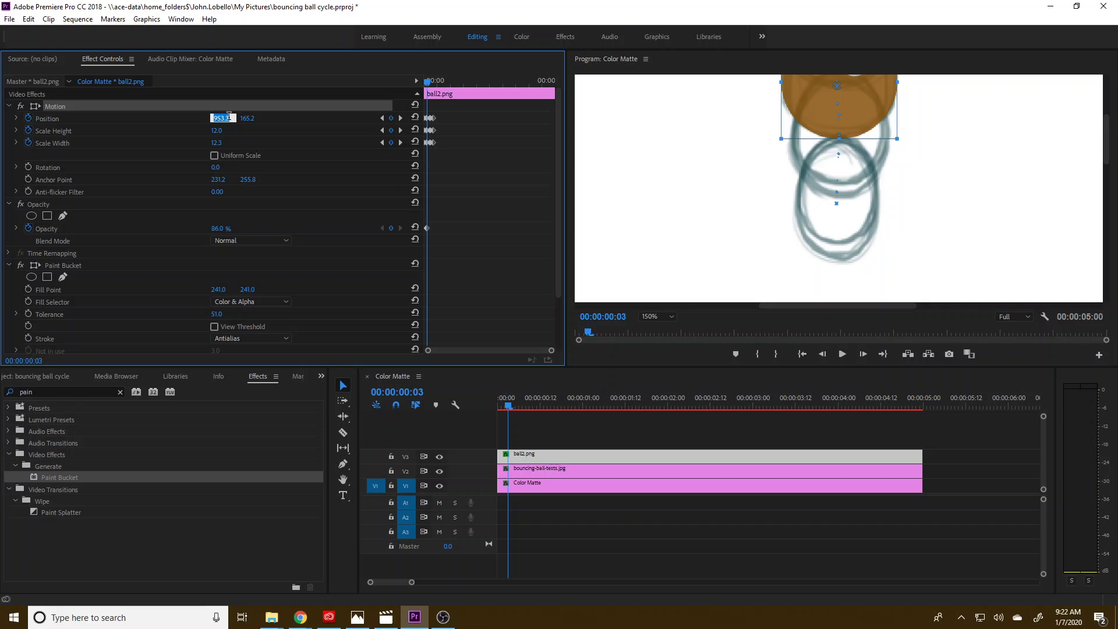
type("954.6")
key("Return")
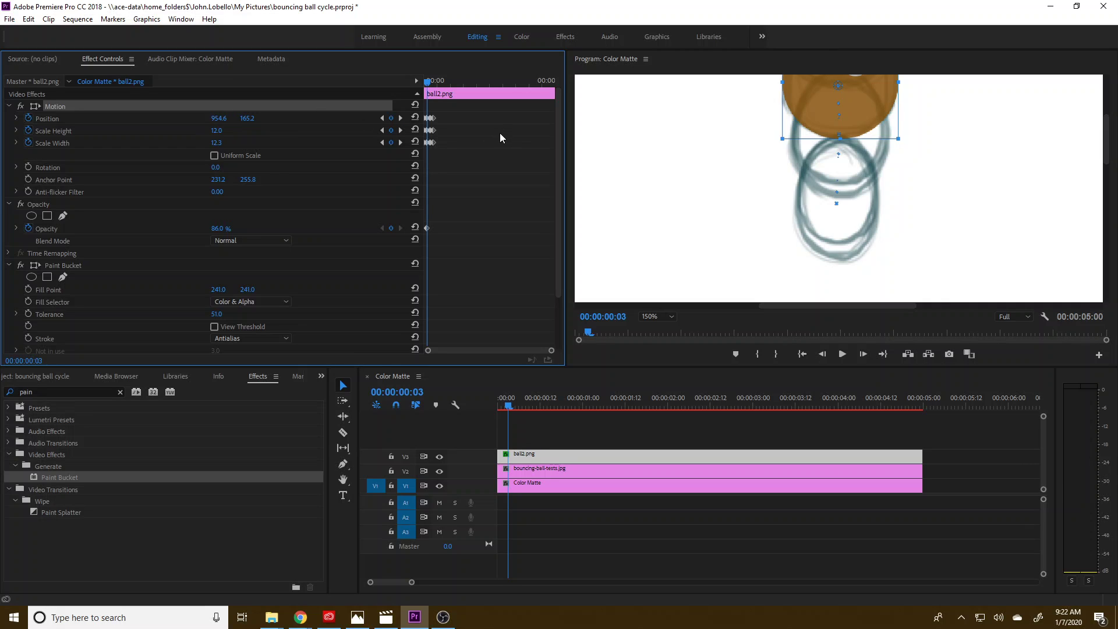
- Set the ball's horizontal position to 954.6 at the 00:00:00:06 and 00:00:00:09 keyframes
left_click(400, 118)
left_click(219, 118)
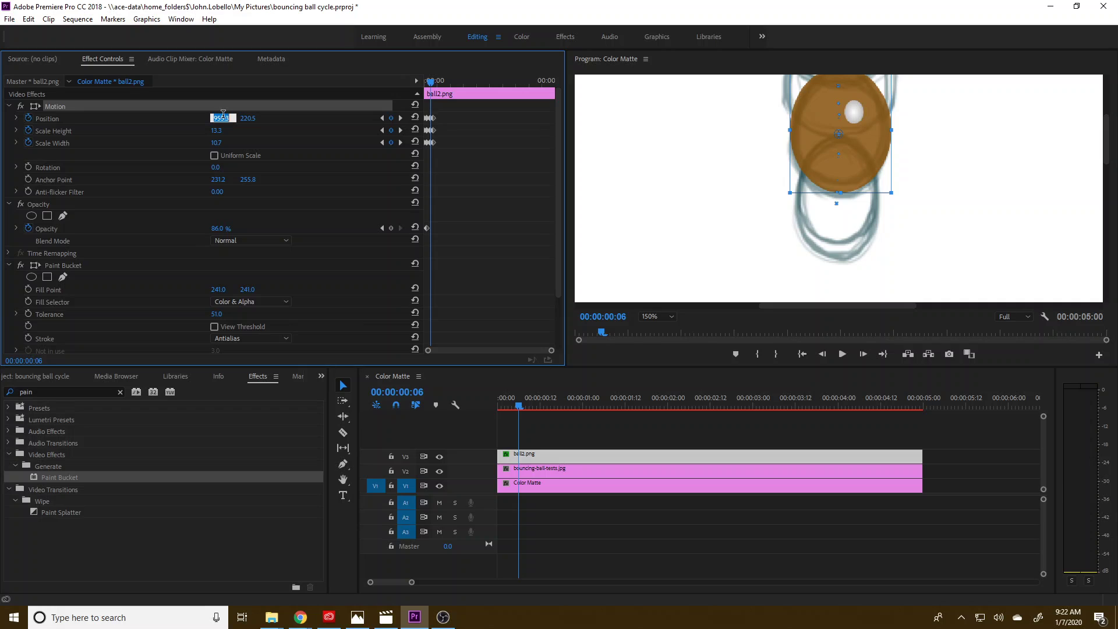
type("954.6")
key("Return")
left_click(400, 120)
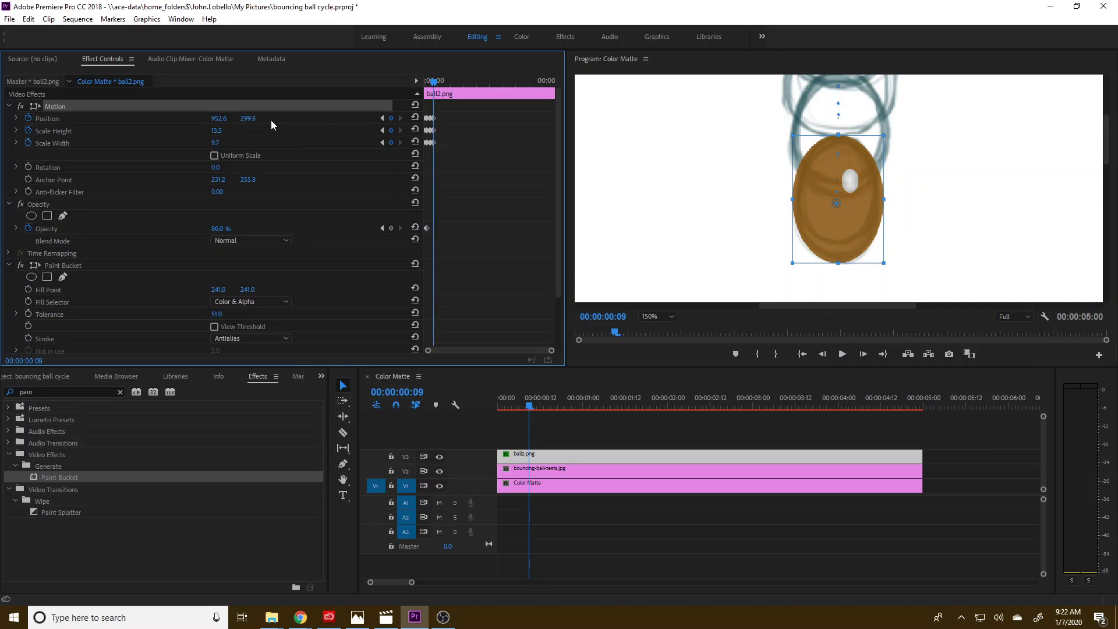
left_click(223, 117)
type("9546")
key("Return")
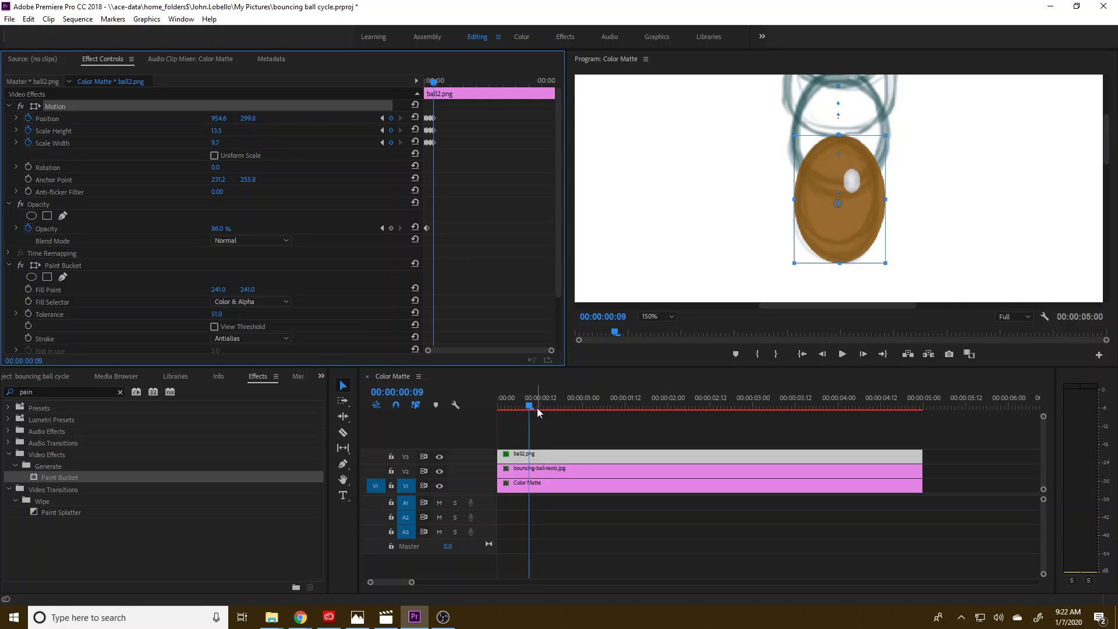
- At 00:00:00:12, fit the ball to the long, narrow oval at about 954.6, 551.8 with scale height about 18.4 and width about 6
left_click(863, 355)
left_click(863, 355)
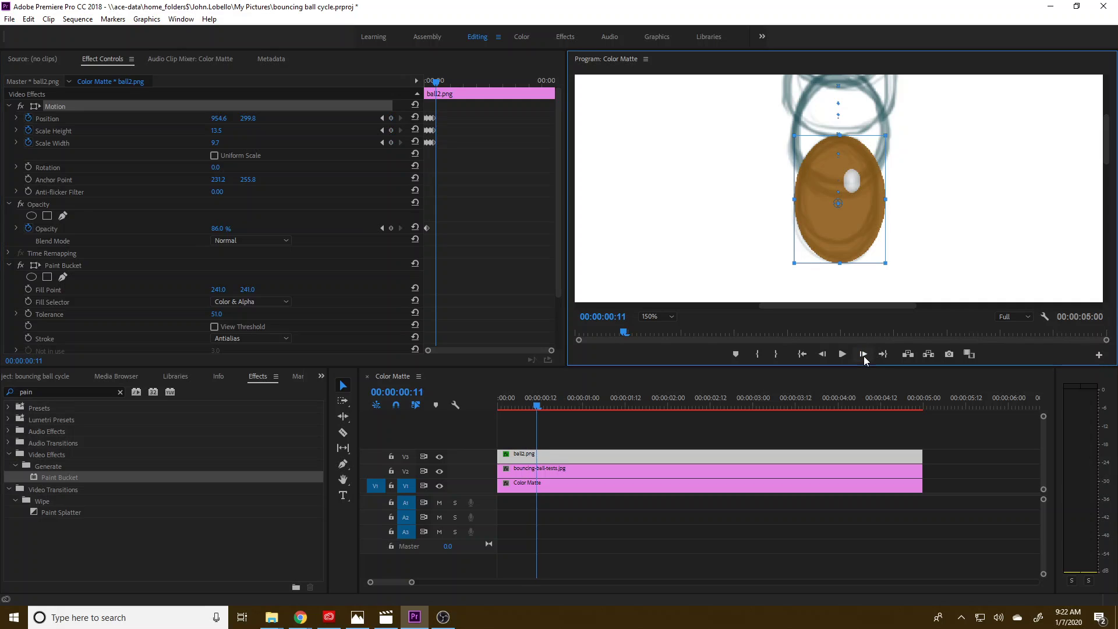
left_click(864, 355)
left_click_drag(1108, 158, 1110, 206)
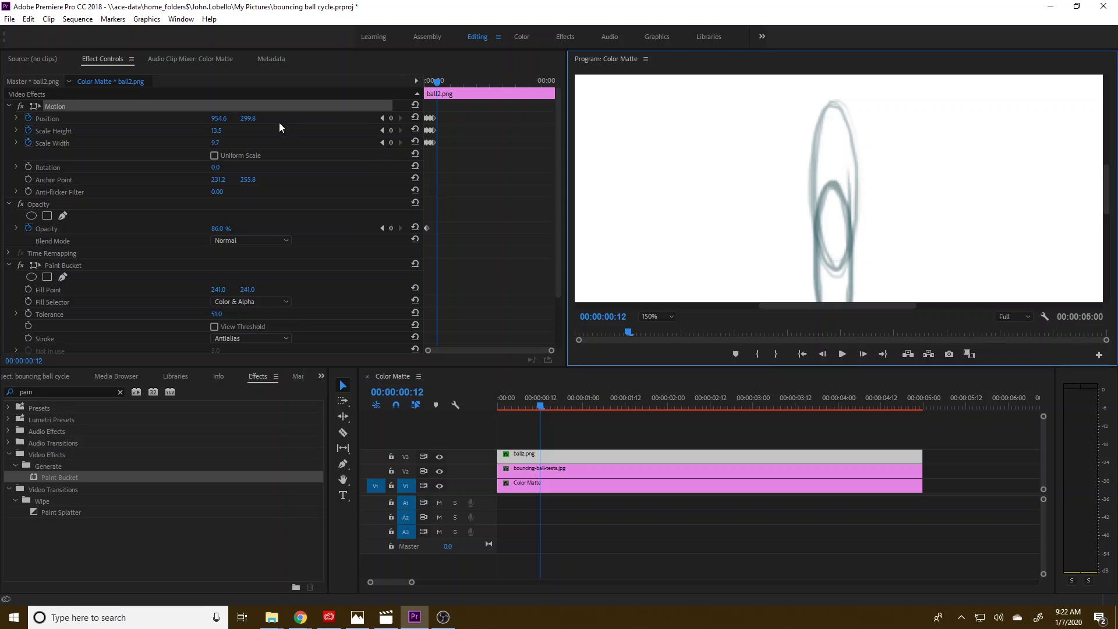
left_click_drag(248, 118, 326, 118)
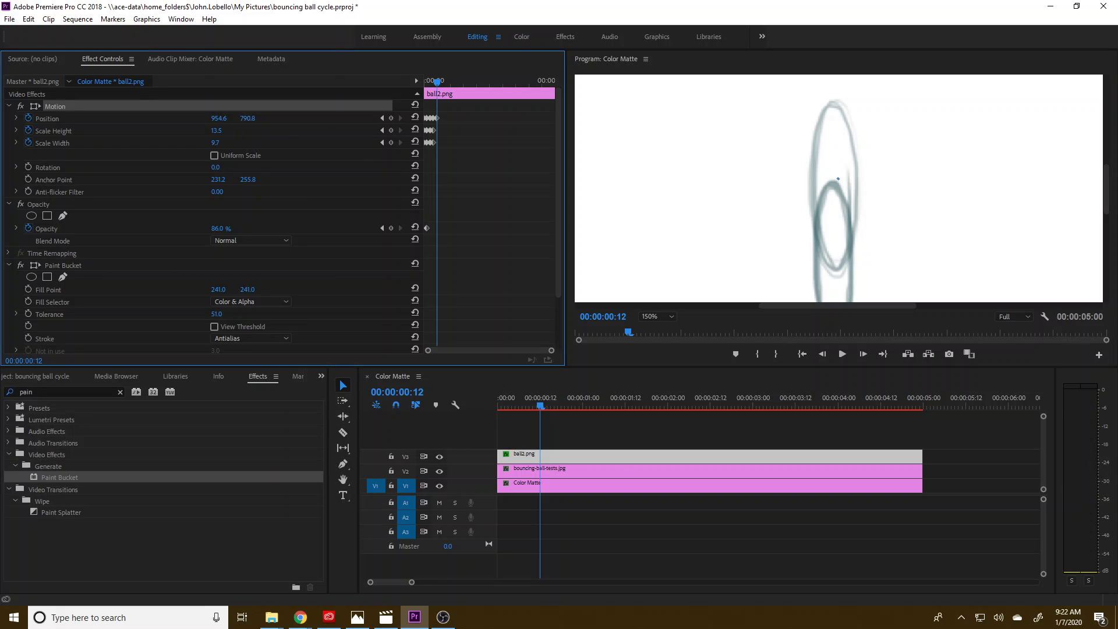
left_click_drag(247, 118, 108, 118)
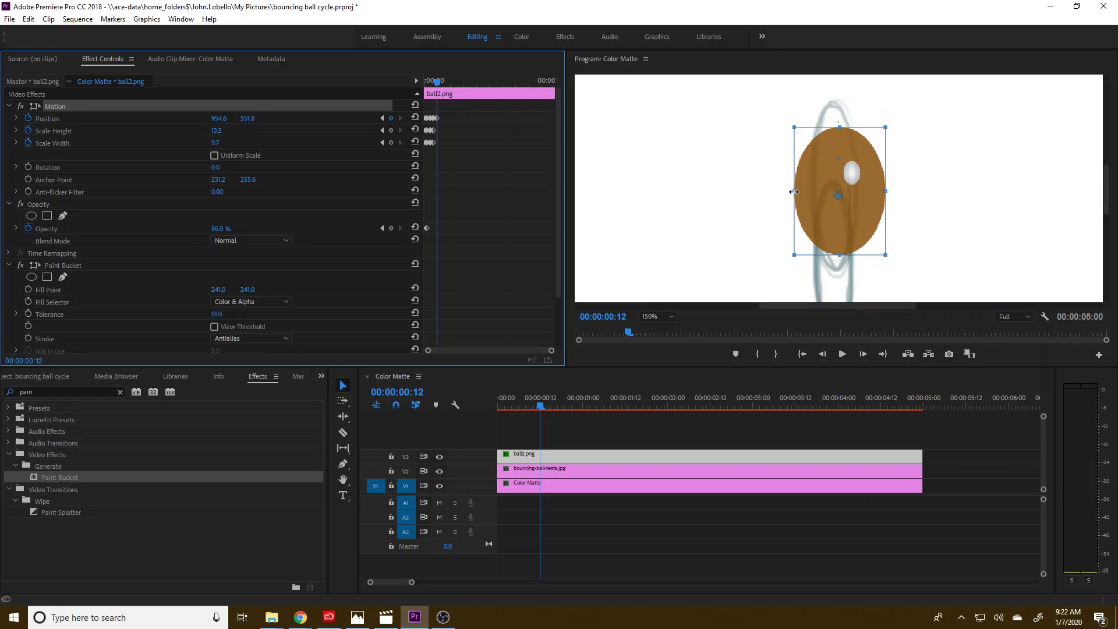
left_click_drag(794, 192, 810, 191)
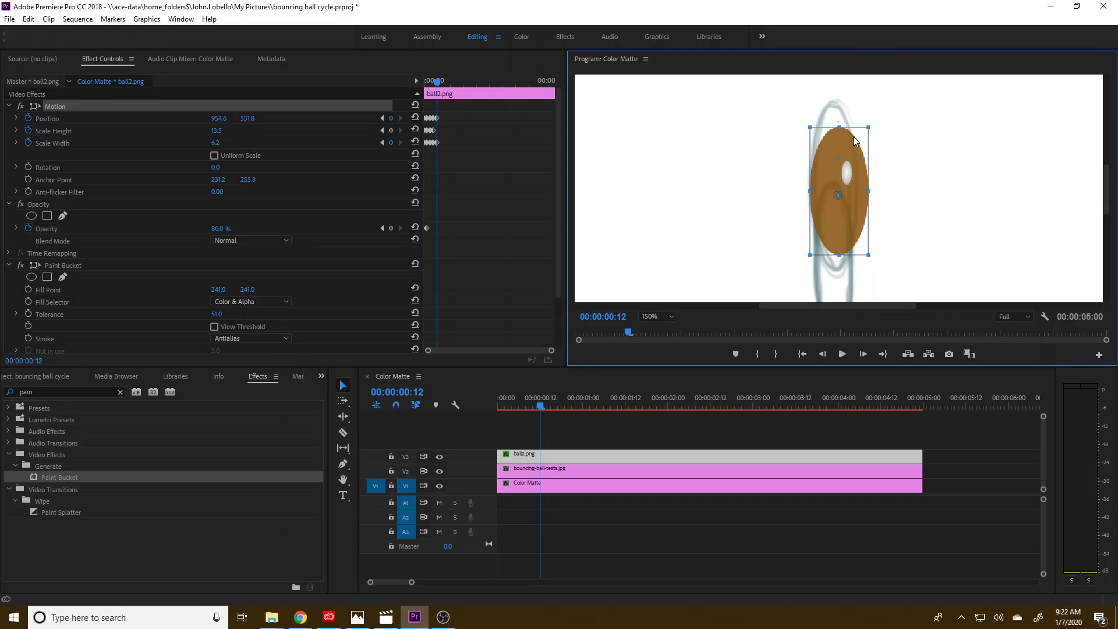
left_click_drag(837, 117, 833, 100)
mouse_move(869, 188)
left_mouse_down()
mouse_move(851, 183)
mouse_move(868, 185)
left_mouse_up()
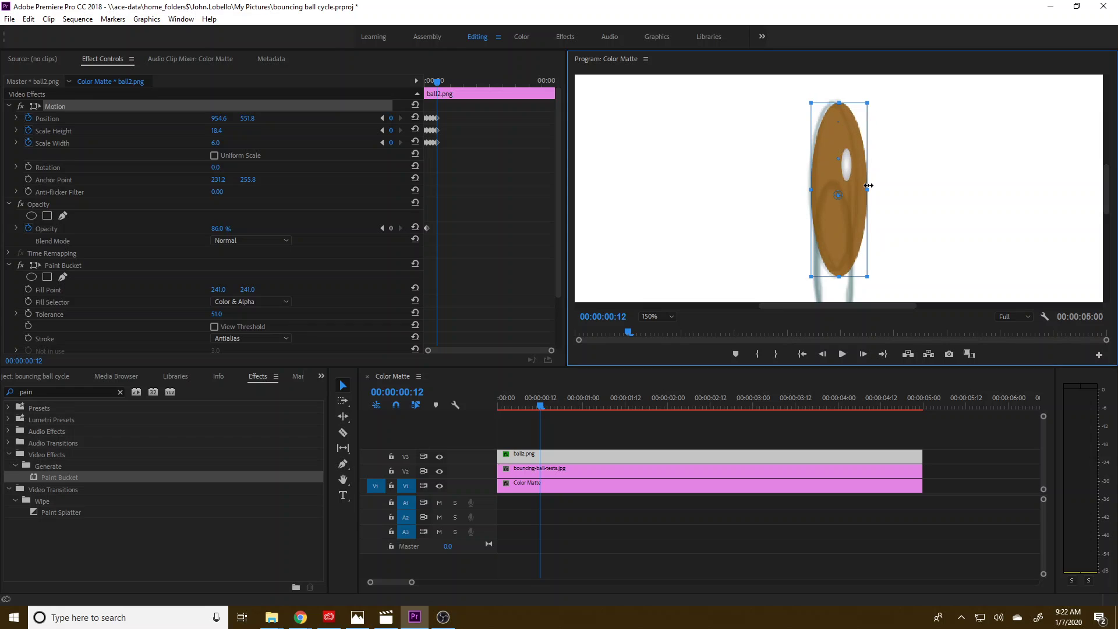
- At 00:00:00:15, move the ball down over the wider oval below the narrow ones, to a vertical position of about 835.8
mouse_move(1109, 189)
left_mouse_down()
mouse_move(1114, 271)
mouse_move(1112, 211)
mouse_move(1114, 259)
mouse_move(1113, 229)
mouse_move(1113, 245)
left_mouse_up()
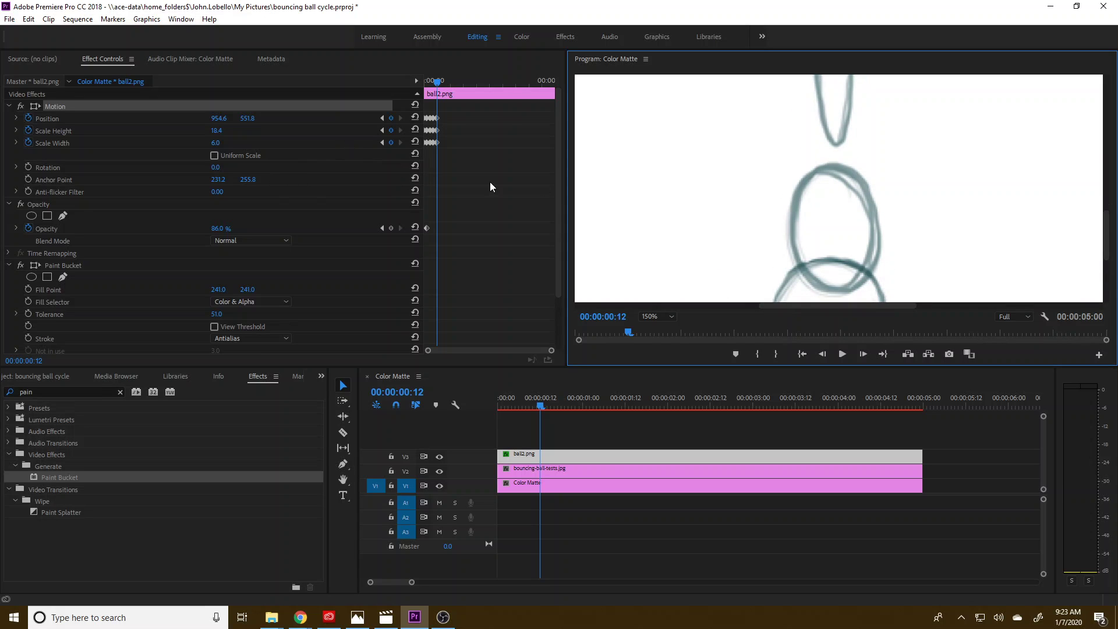
left_click(861, 355)
left_click(861, 355)
left_click(862, 355)
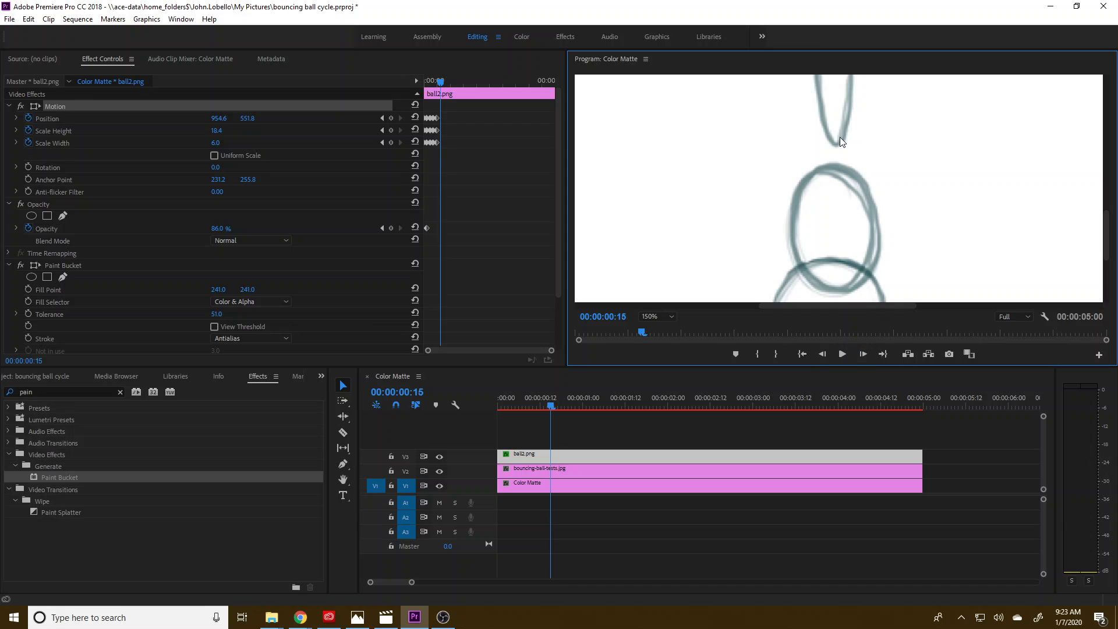
left_click_drag(248, 121, 273, 121)
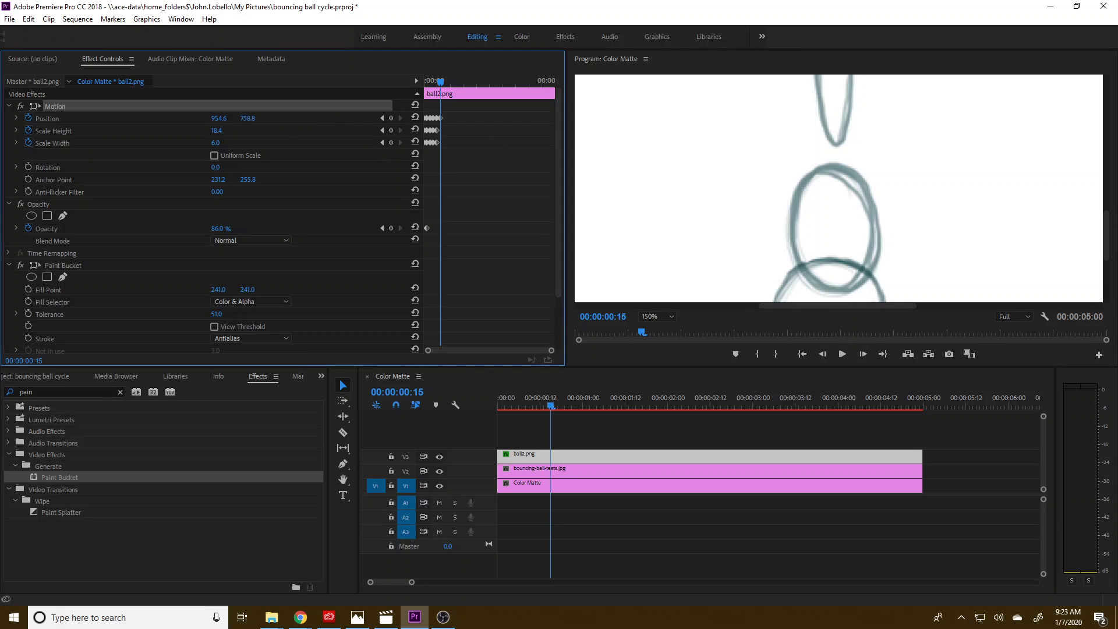
left_click_drag(415, 120, 320, 121)
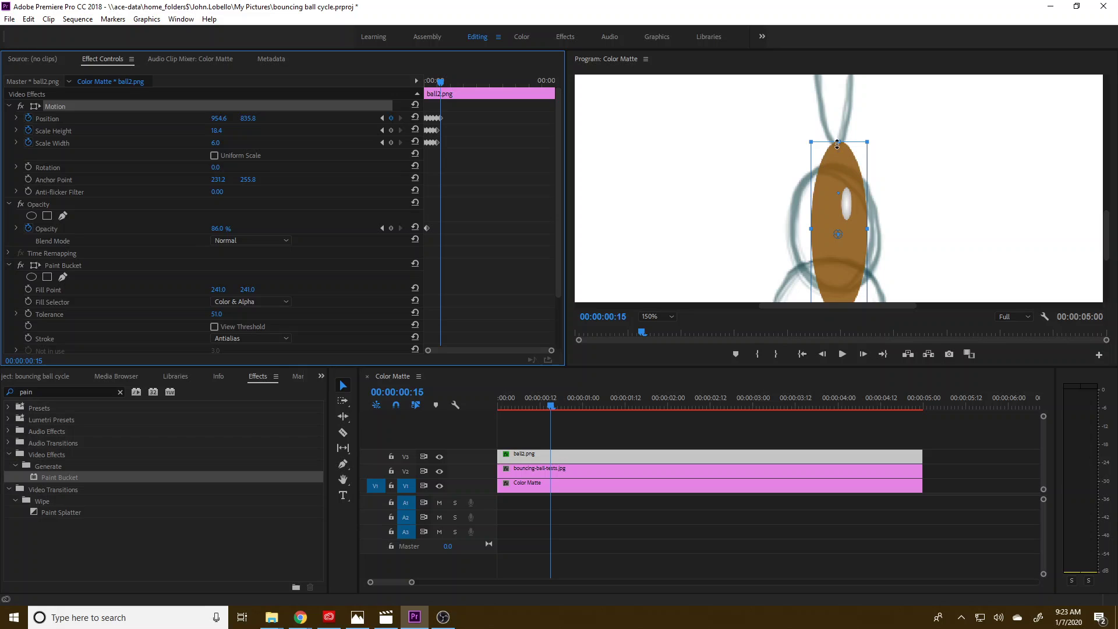
- Reshape the ball to the sketched oval with scale height about 13.8 and width about 9.6, and nudge its vertical position to about 834.8
left_click_drag(837, 145, 837, 171)
mouse_move(810, 233)
left_mouse_down()
mouse_move(777, 233)
mouse_move(790, 233)
left_mouse_up()
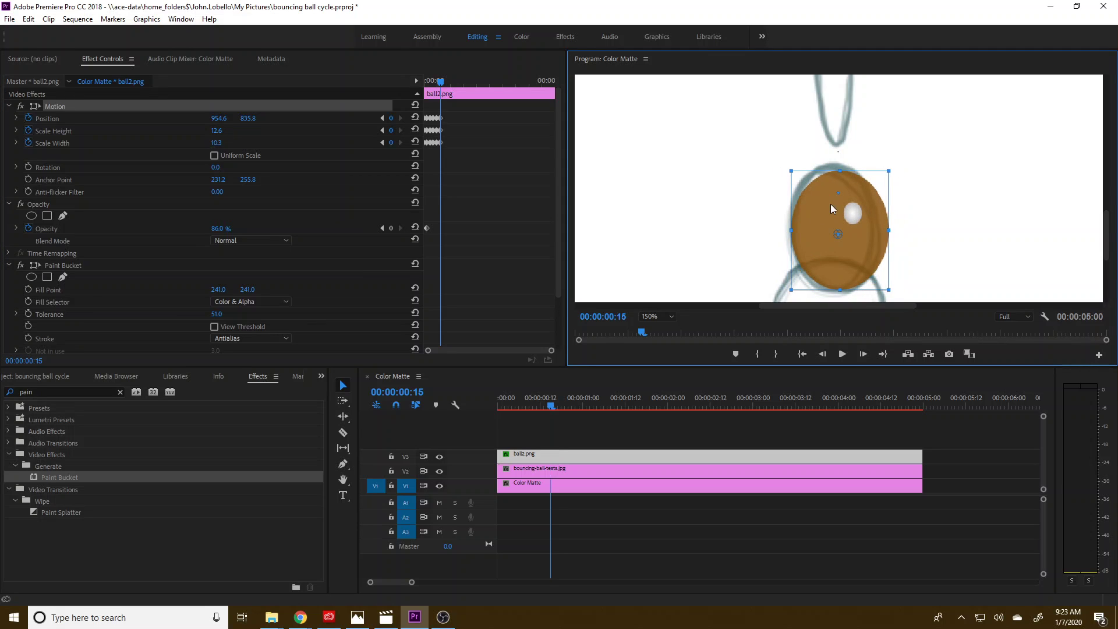
left_click_drag(837, 172, 837, 170)
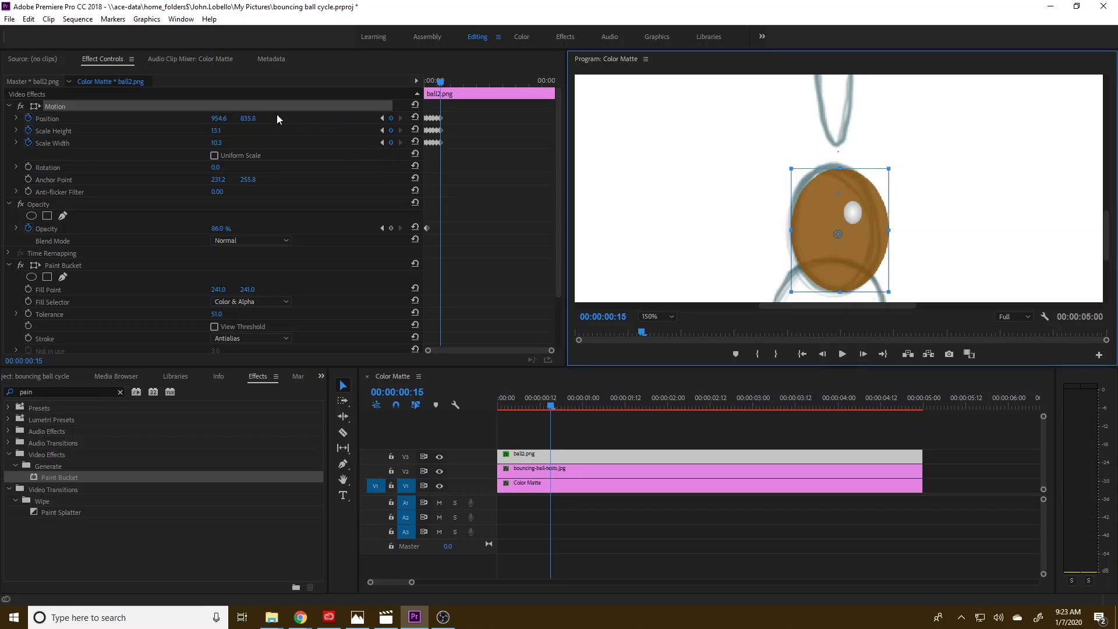
left_click_drag(245, 118, 244, 118)
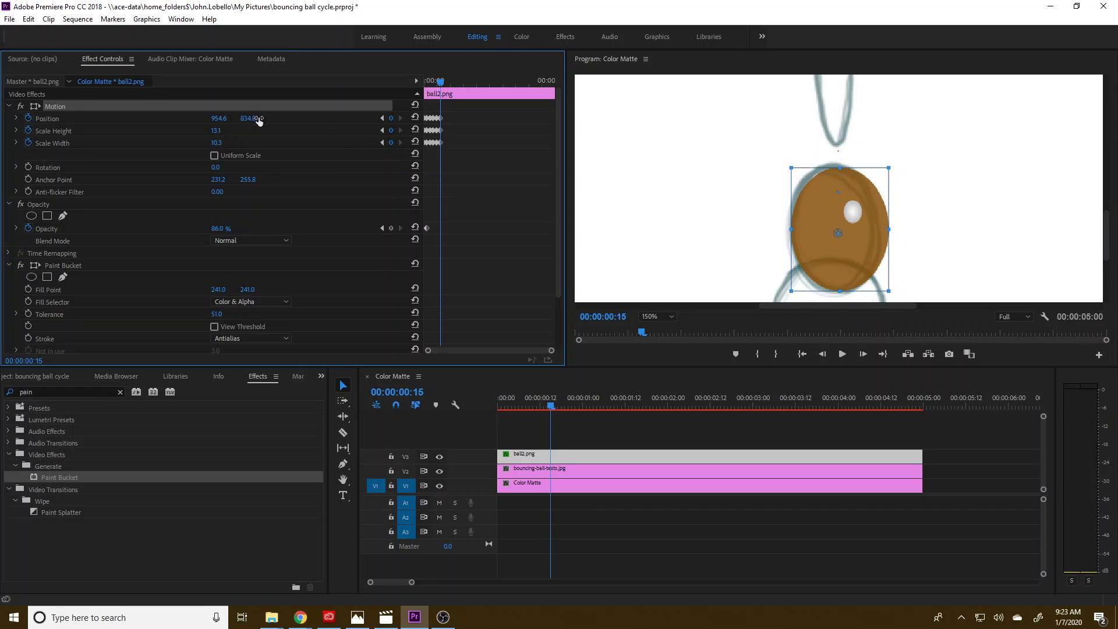
left_click_drag(887, 227, 883, 227)
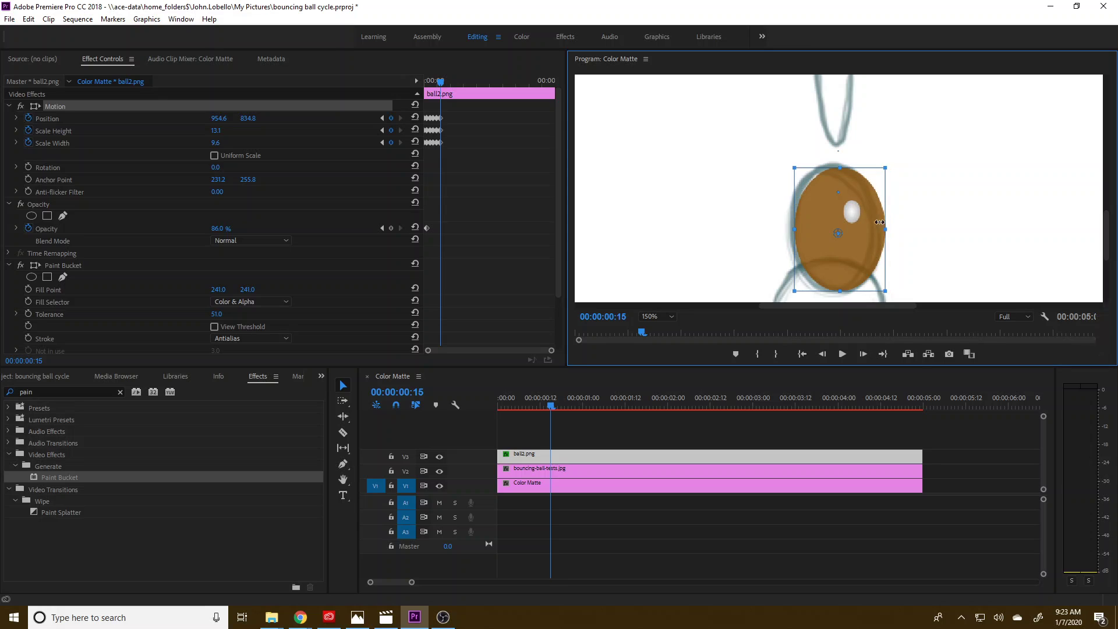
left_click_drag(839, 167, 838, 165)
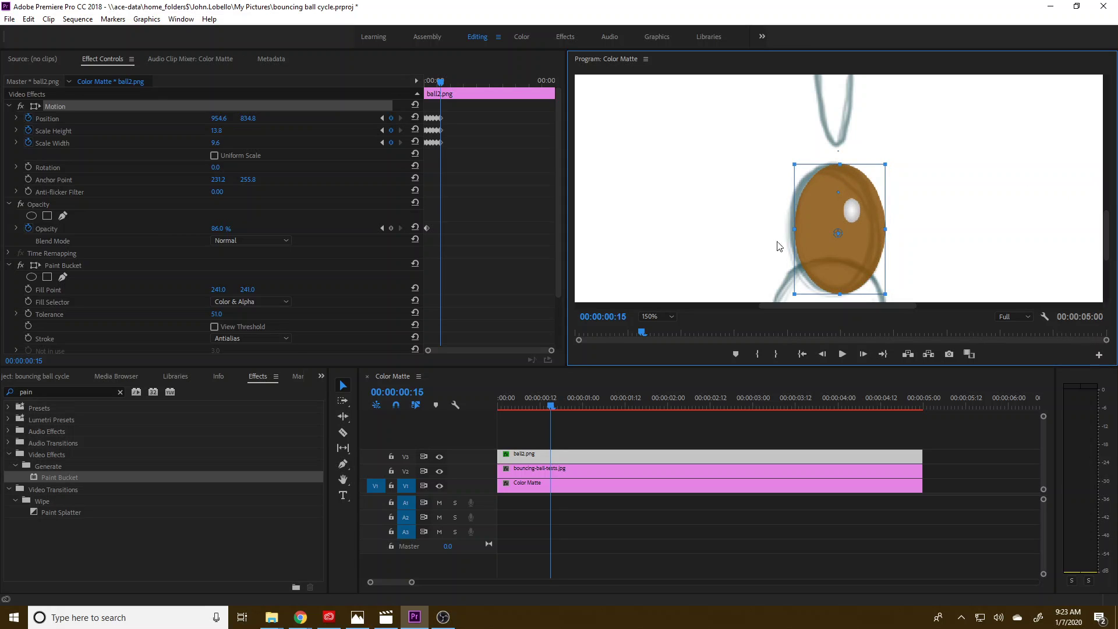
- At 00:00:00:18, fit the ball to the round circle at ground level at about 951.3, 936.8 with scale height about 13.1 and width about 12.4
left_click(863, 354)
left_click(863, 354)
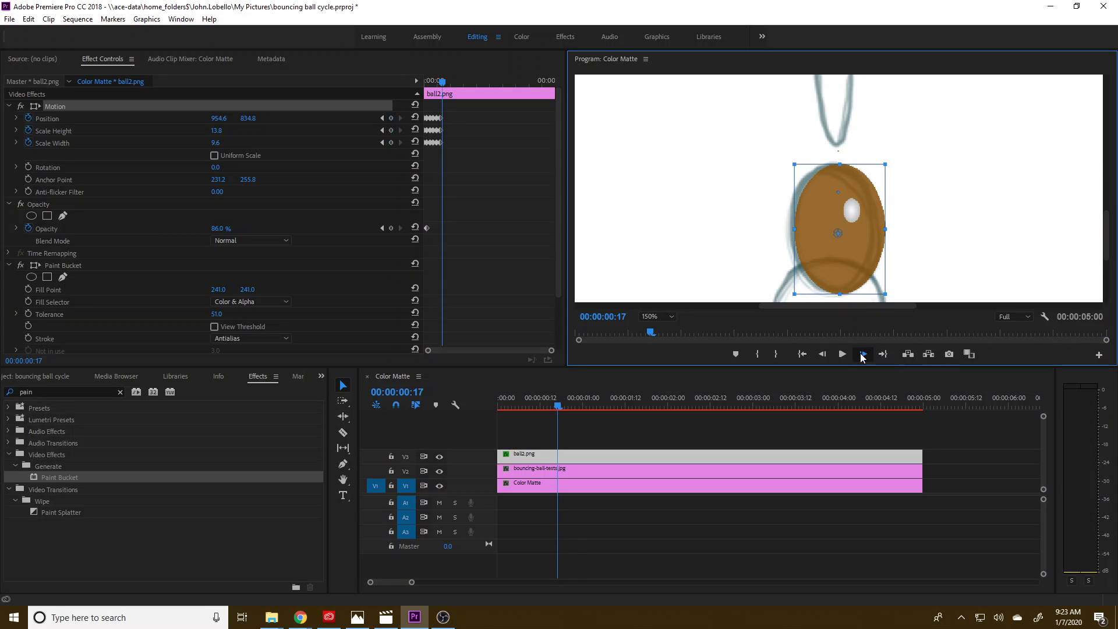
left_click(863, 354)
left_click_drag(1107, 243, 1107, 262)
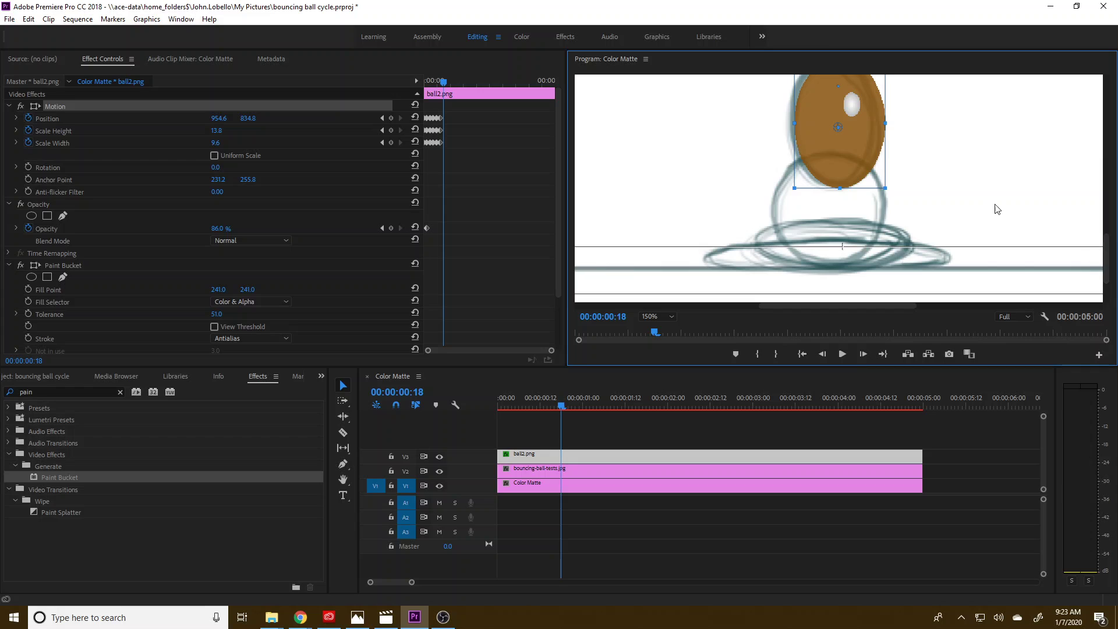
left_click_drag(863, 152, 860, 235)
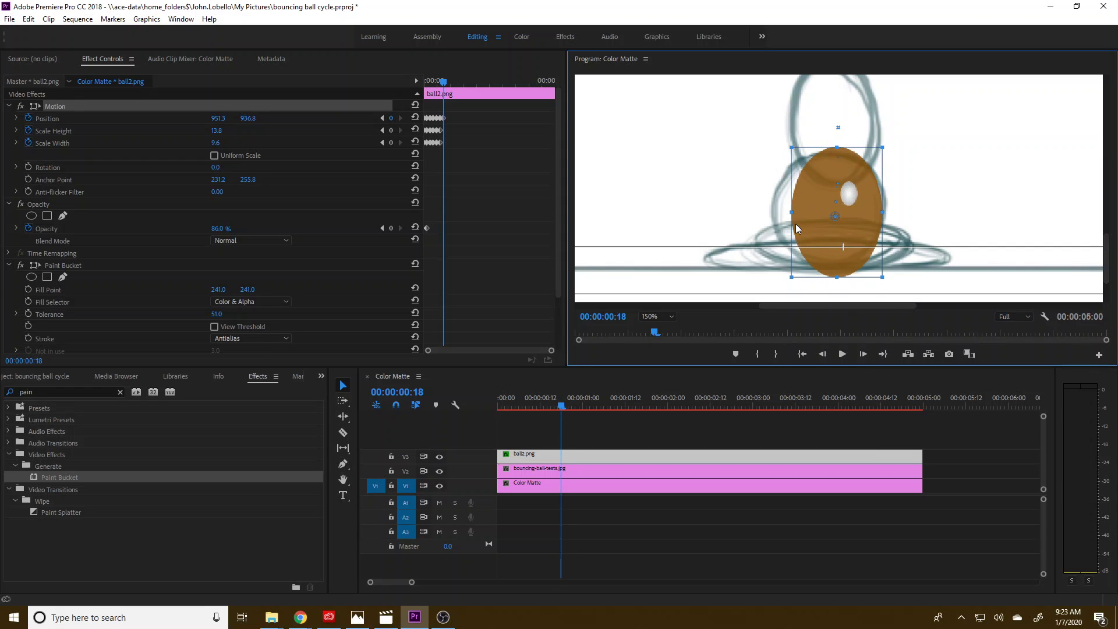
left_click_drag(785, 213, 765, 213)
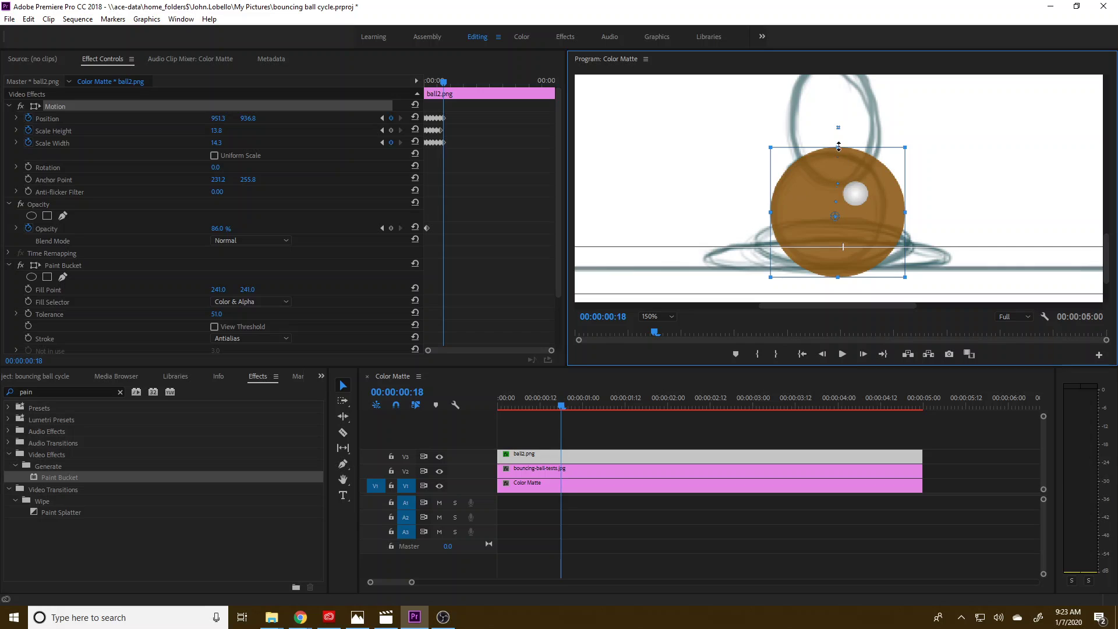
left_click_drag(838, 146, 837, 150)
mouse_move(905, 213)
left_mouse_down()
mouse_move(873, 212)
mouse_move(889, 211)
left_mouse_up()
left_click_drag(787, 212, 804, 207)
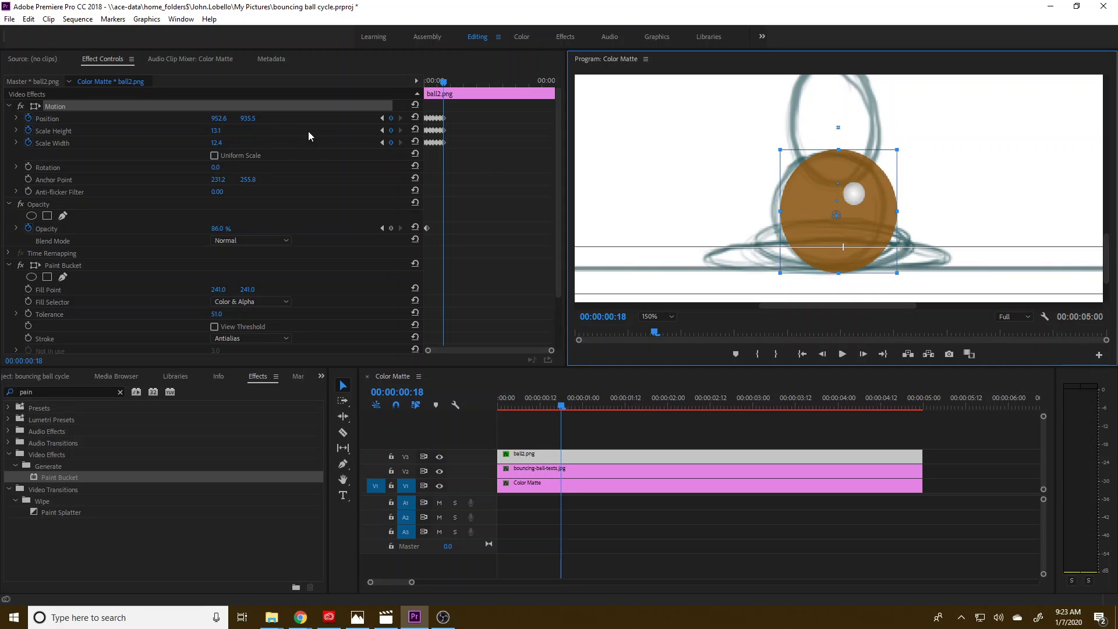
key("ctrl+z")
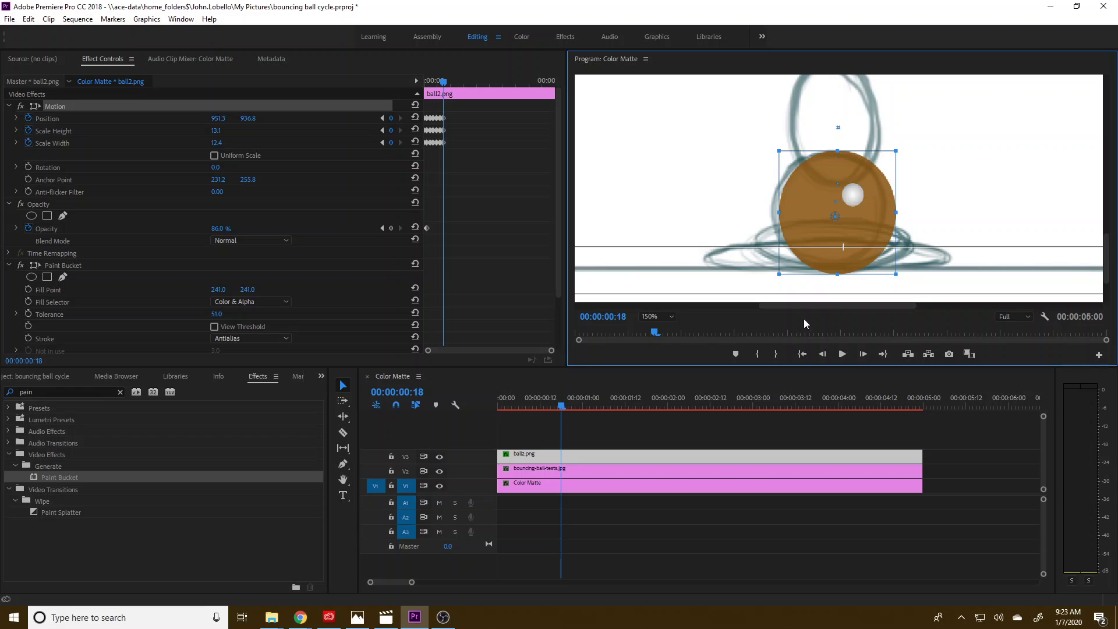
- At 00:00:00:21, squash the ball onto the flattened oval at about 944.6, 969.5 with scale height about 5.4 and width about 15.7
left_click(861, 357)
left_click(861, 357)
left_click(861, 356)
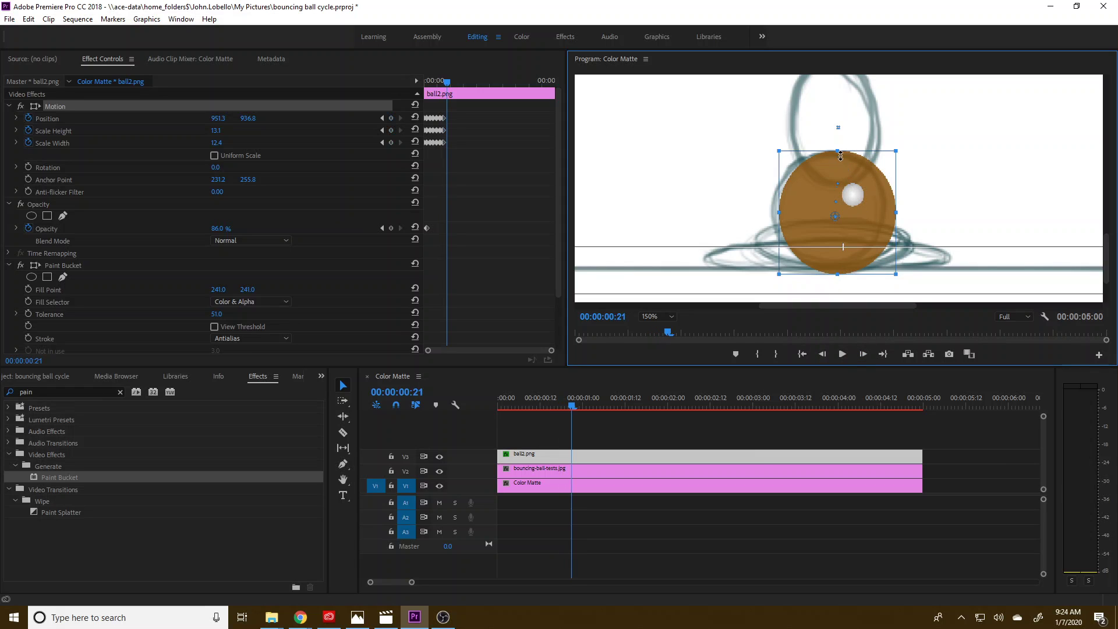
left_click_drag(839, 152, 839, 190)
left_click_drag(864, 230, 907, 242)
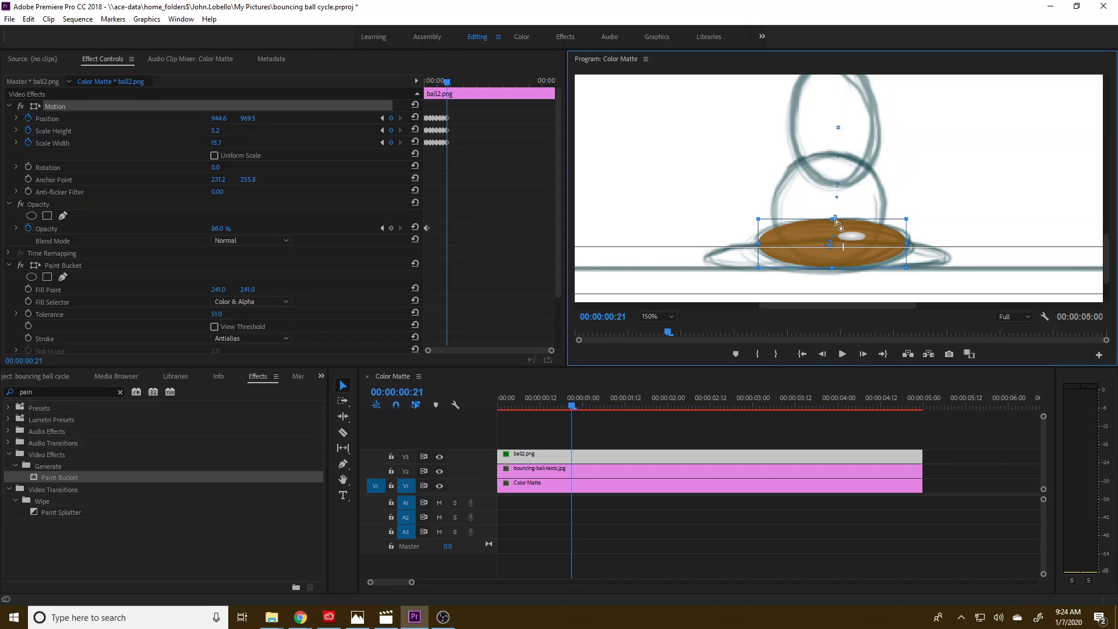
left_click_drag(834, 222, 833, 221)
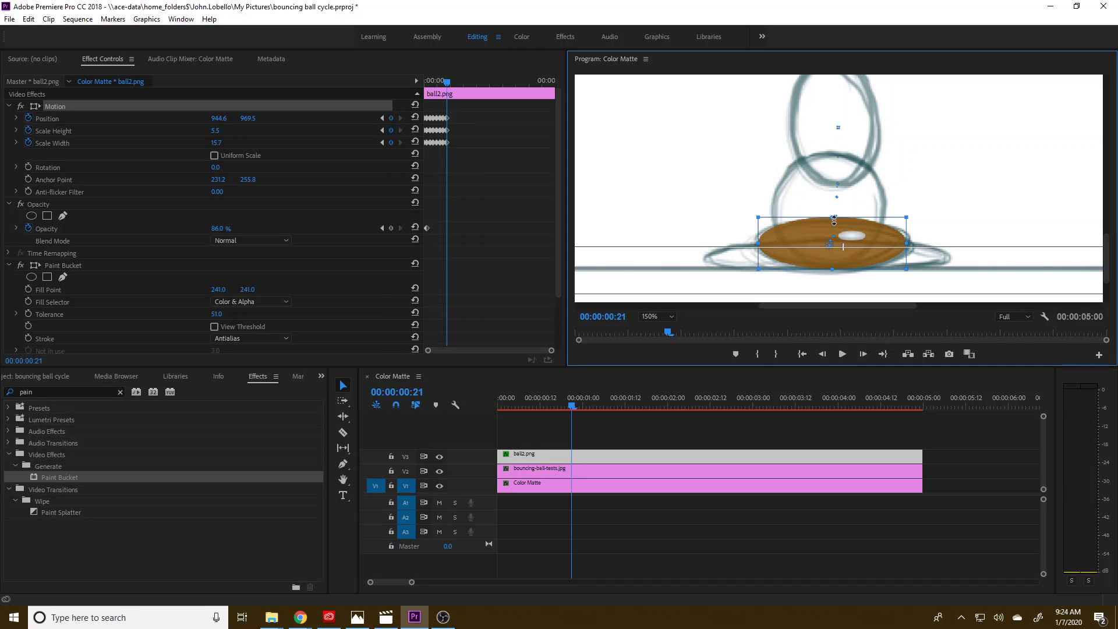
- At 00:00:01:00, flatten the ball onto the widest ground oval at about 942.6, 983.5 with scale height about 3.3 and width about 25.5
left_click(862, 354)
left_click(862, 354)
left_click(862, 354)
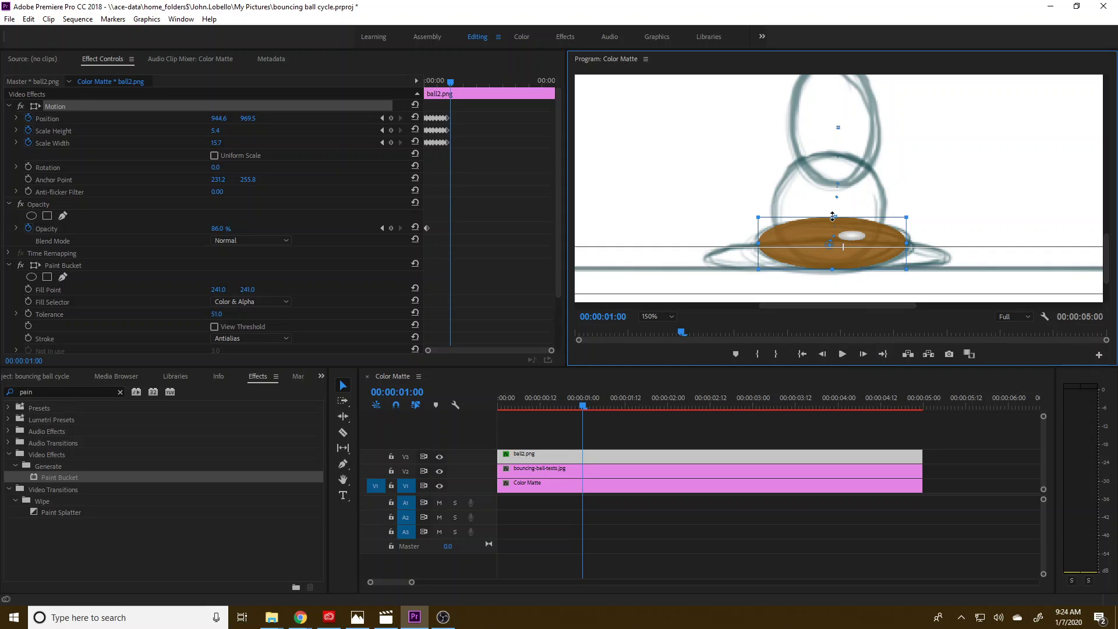
left_click_drag(833, 217, 834, 232)
left_click_drag(910, 245, 953, 255)
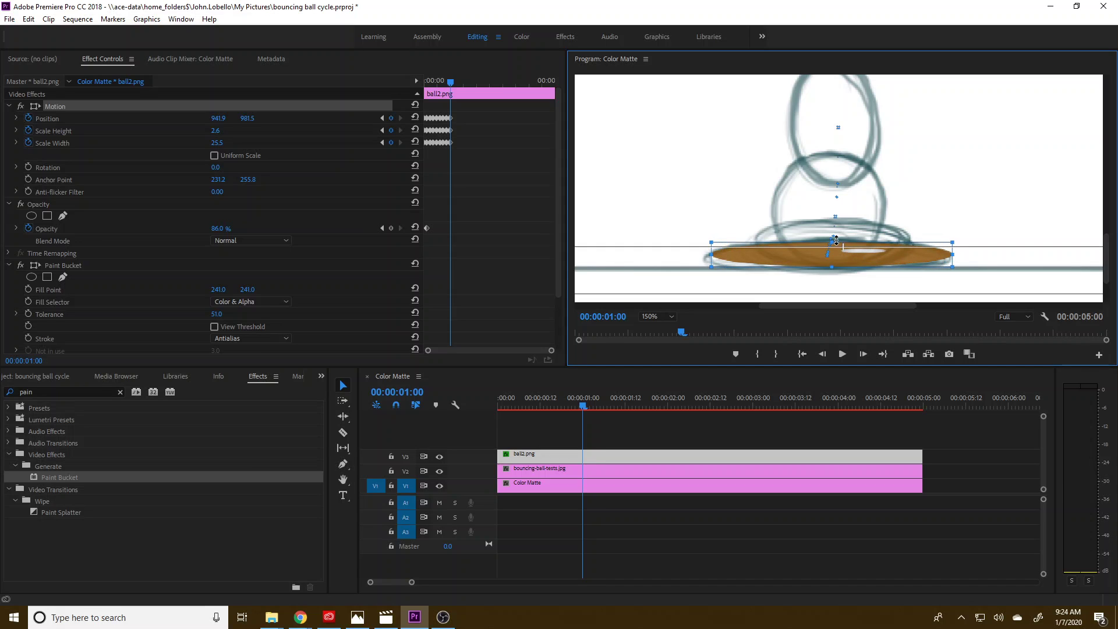
left_click_drag(836, 240, 842, 251)
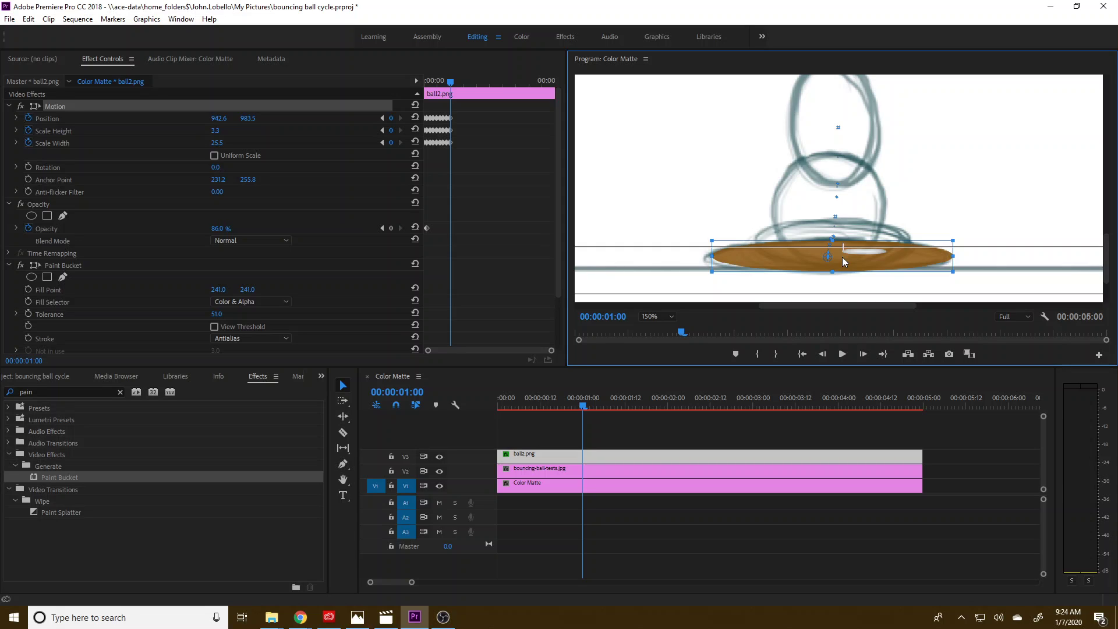
- At 00:00:01:03, refit the ball to the narrower flattened oval at about 946.6, 967.5 with scale height about 4.9 and width about 16.3
left_click(863, 354)
left_click(862, 354)
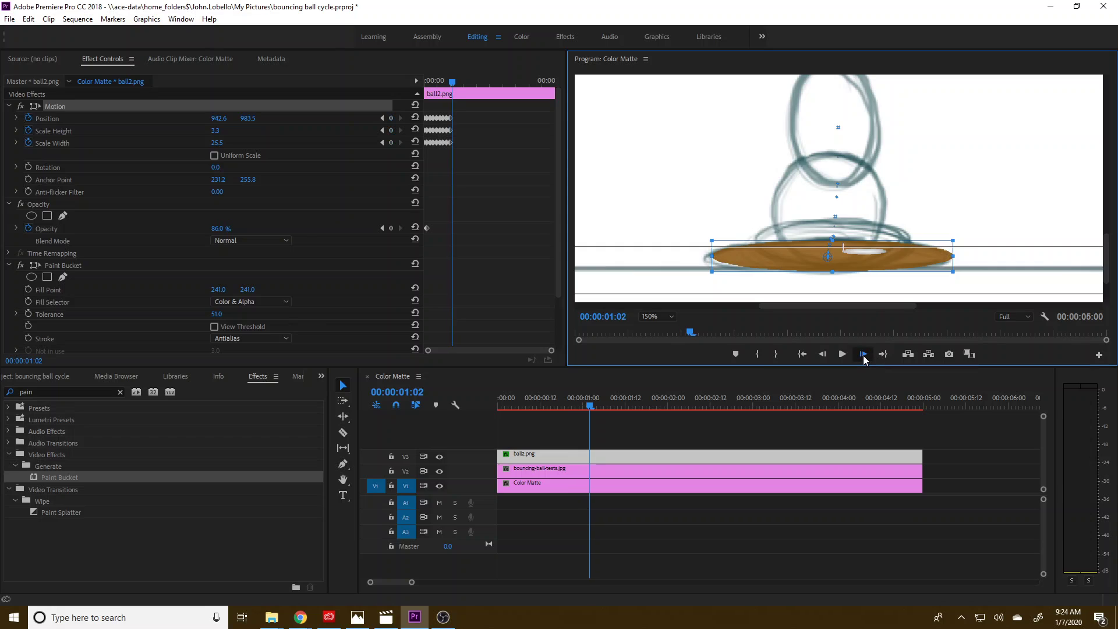
left_click(862, 354)
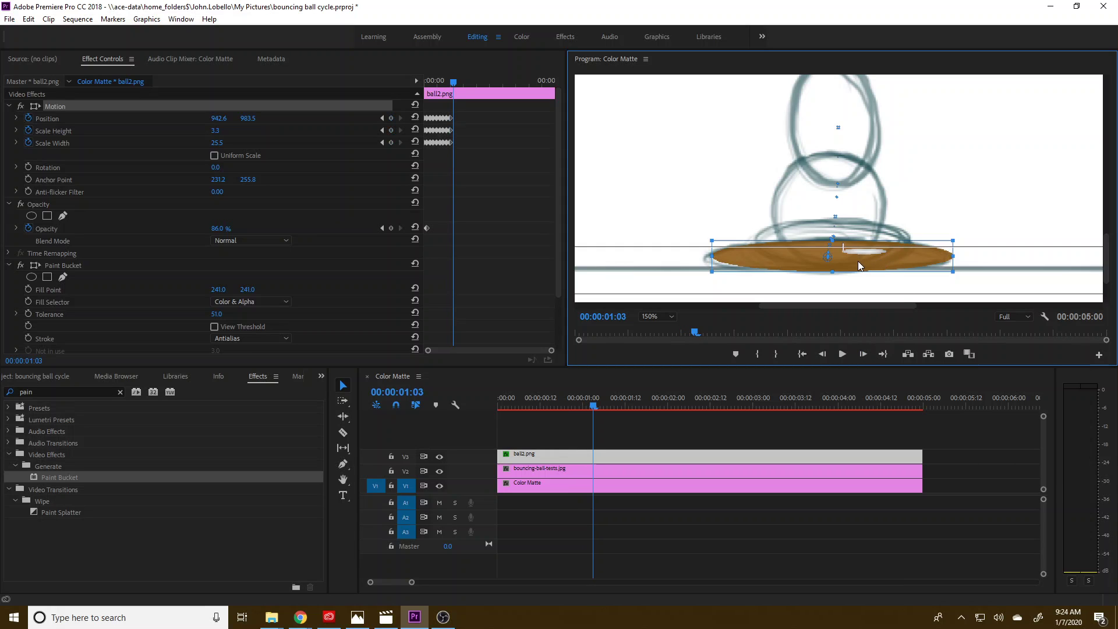
left_click_drag(844, 255, 847, 241)
left_click_drag(953, 242, 911, 241)
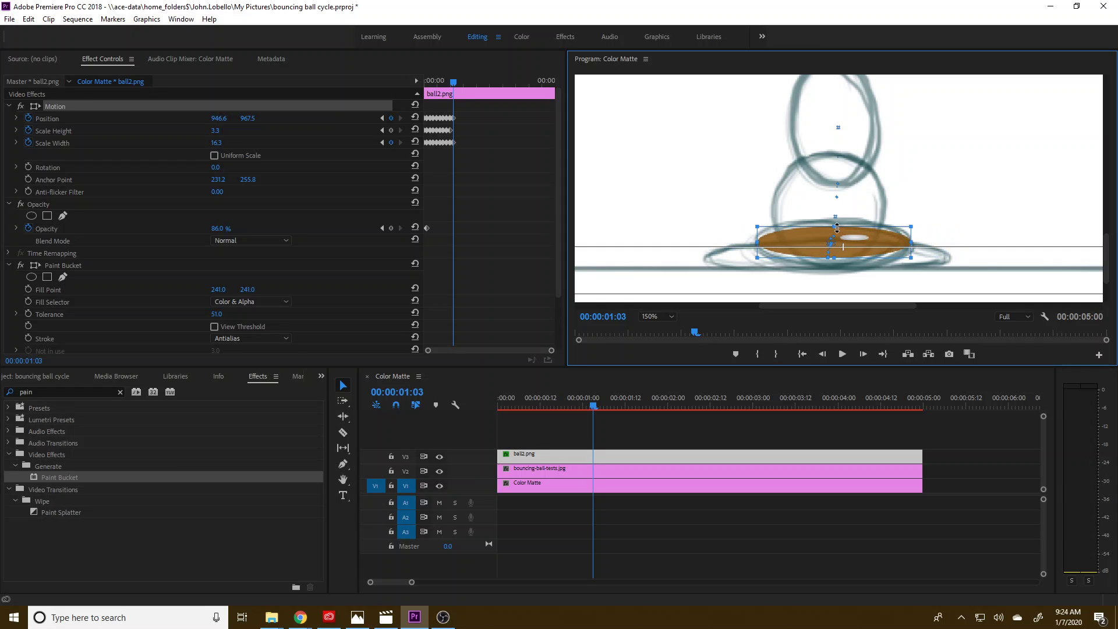
left_click_drag(834, 257, 886, 210)
- At 00:00:01:06, fit the ball to the round ground-level circle at about 943.9, 930.8 with scale height about 11.8 and width about 11.9
left_click(863, 353)
left_click(863, 353)
left_click(863, 354)
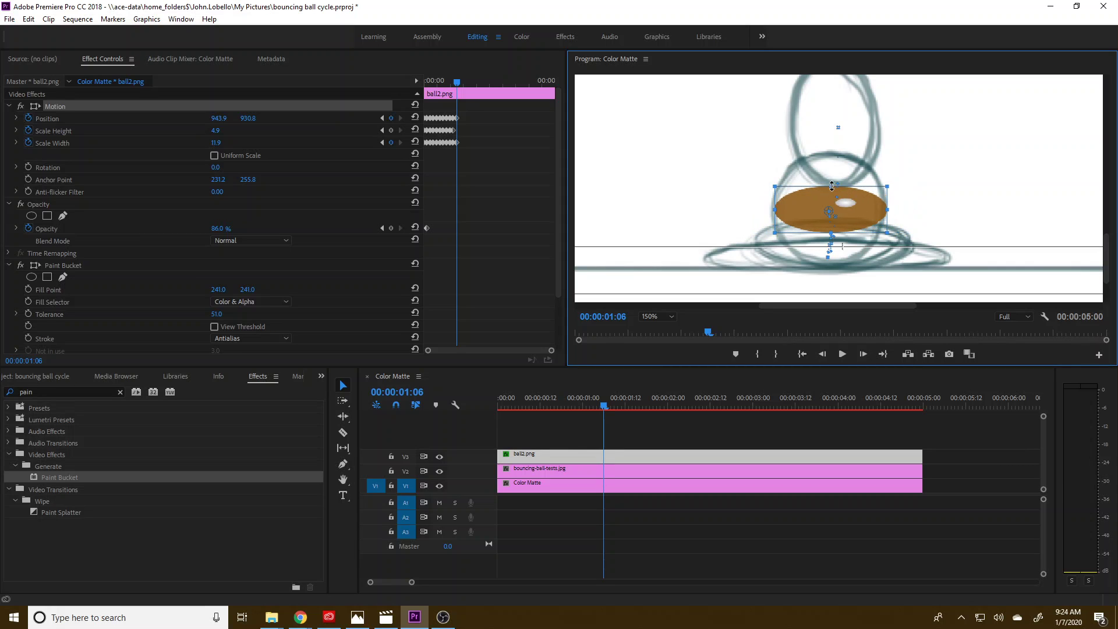
left_click_drag(831, 186, 831, 152)
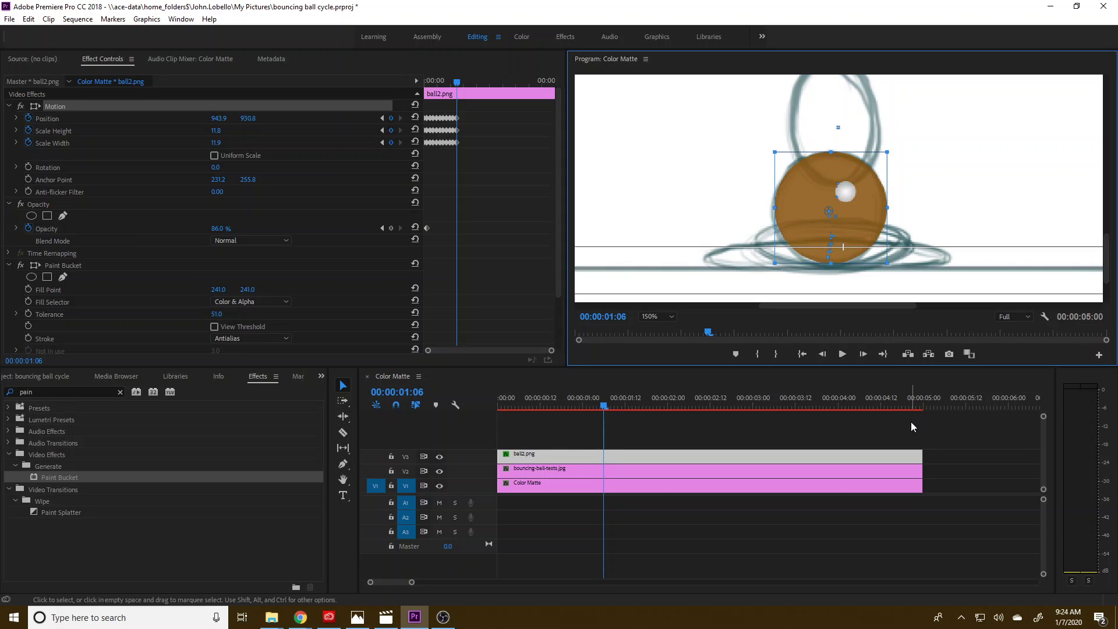
- At 00:00:01:09, fit the ball to the tall oval above the circle at about 948.6, 834.2 with scale height about 14.1 and width about 9.4
left_click(865, 353)
left_click(865, 353)
left_click(866, 354)
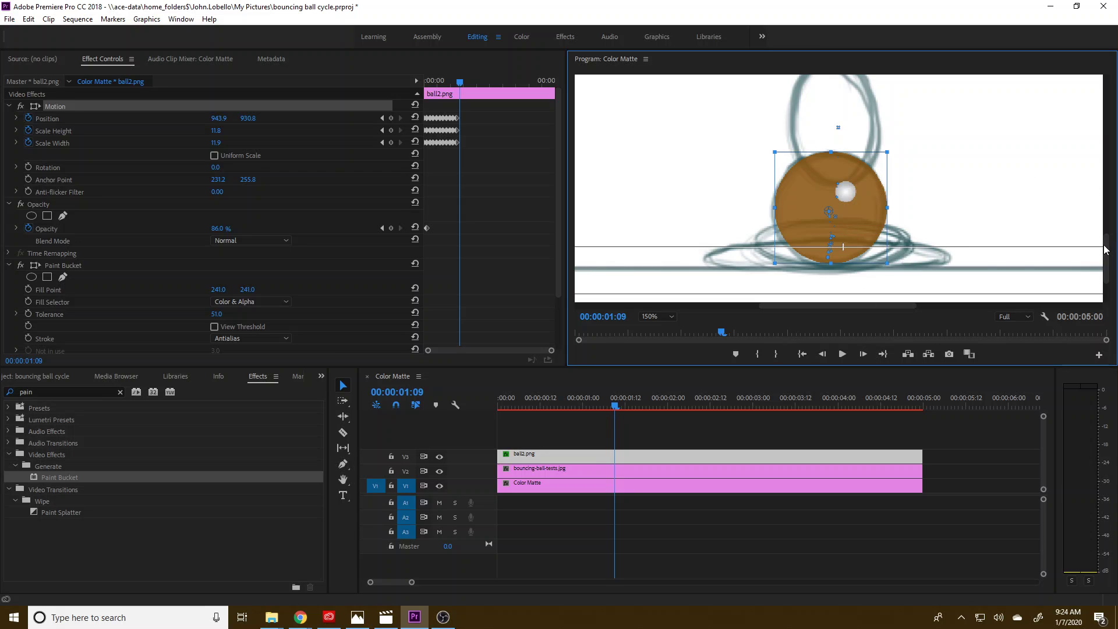
left_click_drag(1105, 249, 1104, 238)
left_click_drag(871, 267, 871, 171)
left_click_drag(831, 118, 834, 109)
- At 00:00:01:12, stretch the ball onto the long, narrow oval at about 949.3, 631.5 with scale height about 18.7 and width about 4.4
left_click(864, 354)
left_click(864, 354)
left_click(863, 354)
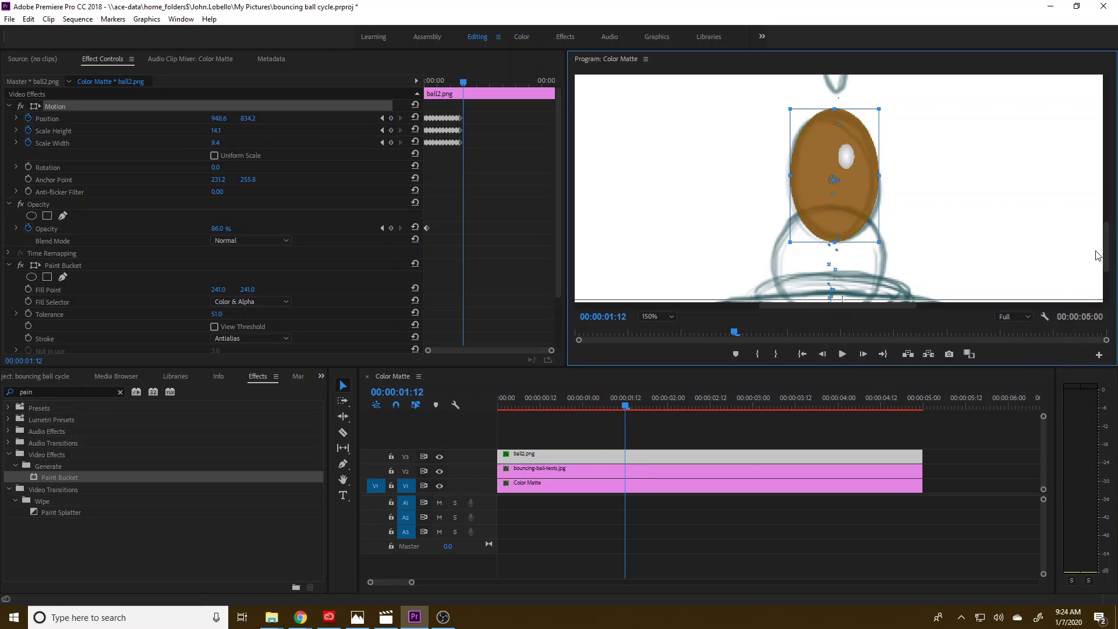
scroll(1104, 255, "up", 5)
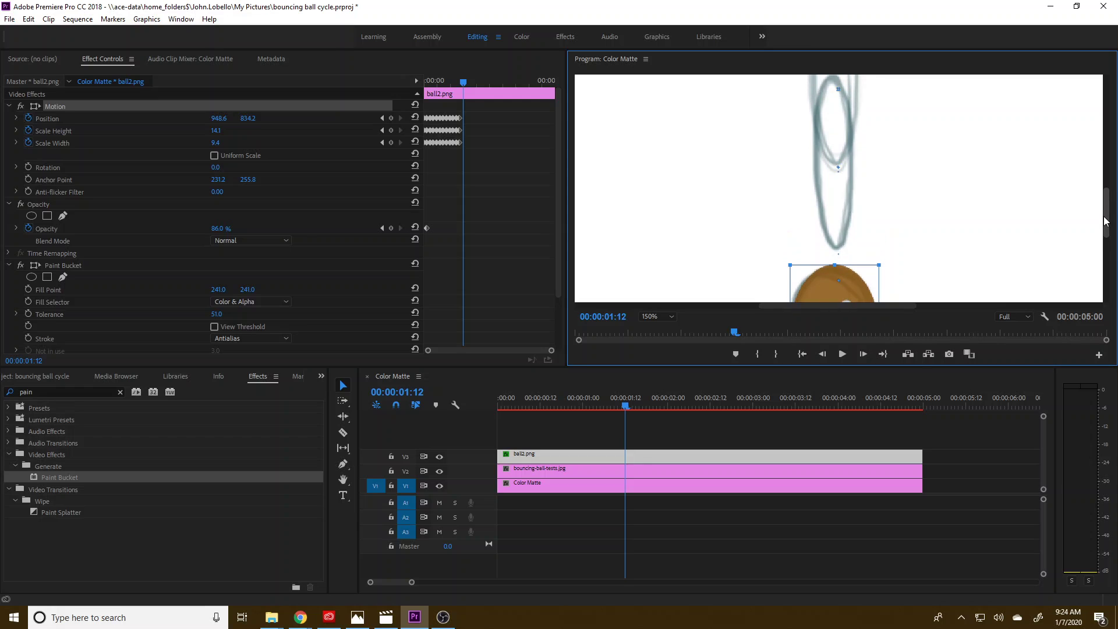
left_click_drag(855, 291, 855, 113)
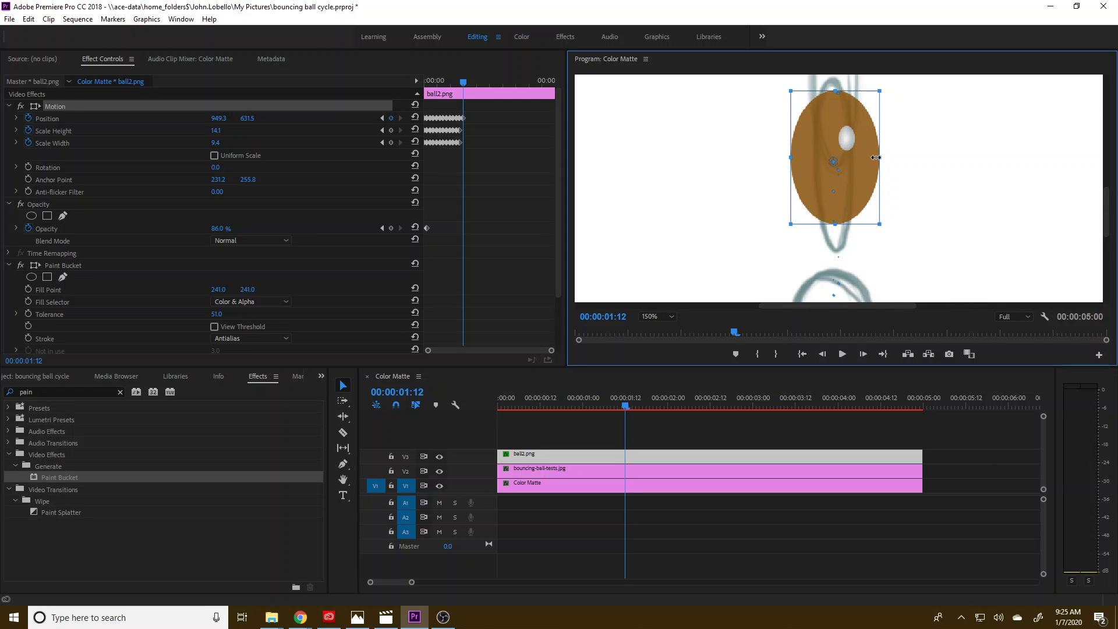
left_click_drag(879, 157, 850, 155)
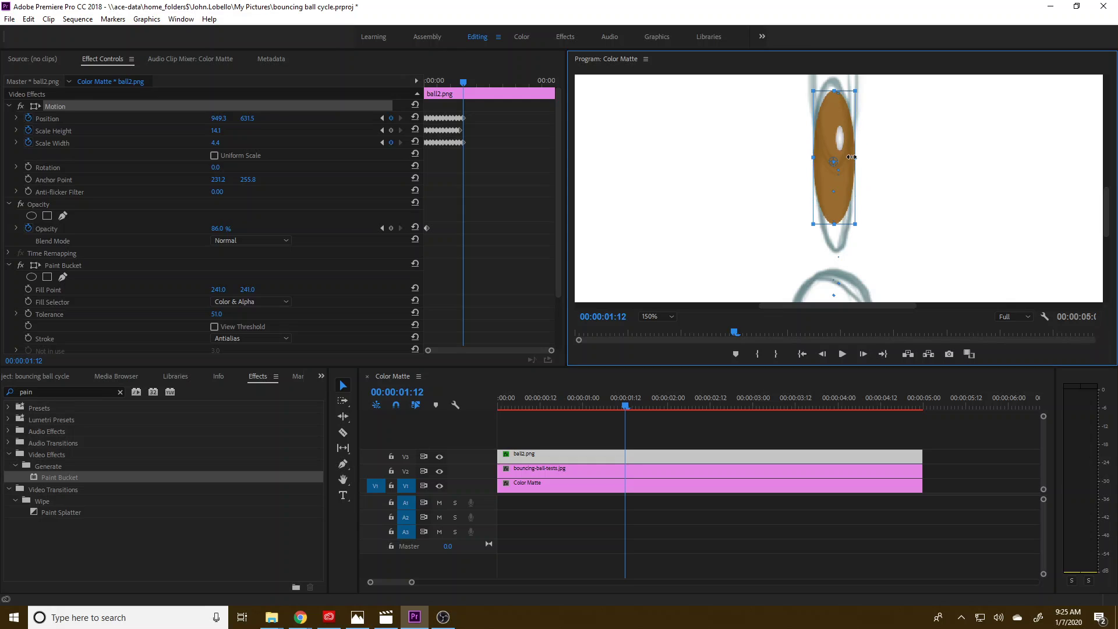
left_click_drag(834, 224, 835, 250)
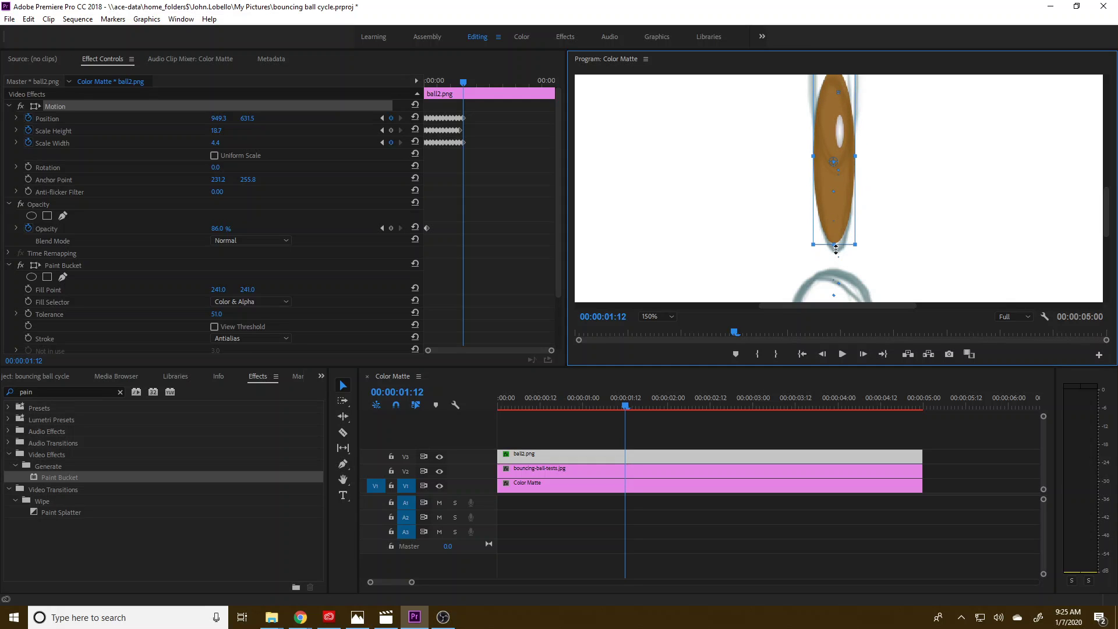
- At 00:00:01:15, fit the ball to the lowest oval of the upper group at about 949.3, 300.5 with scale height about 13.4 and width about 9.4
left_click_drag(1114, 226, 1102, 162)
left_click(863, 354)
left_click(862, 354)
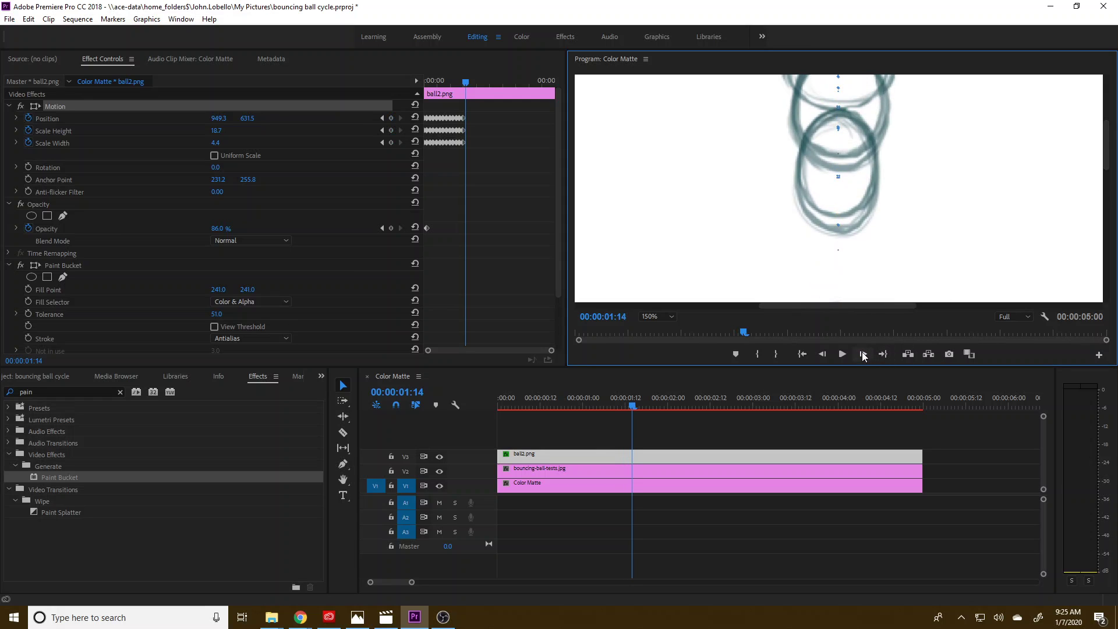
left_click(862, 354)
left_click_drag(247, 118, 59, 118)
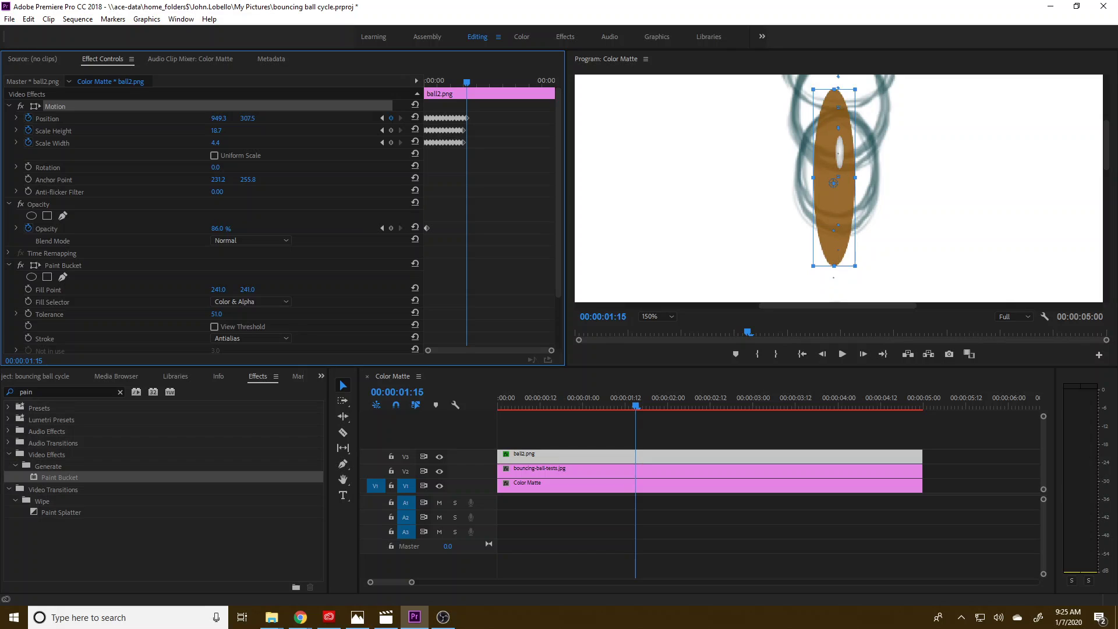
left_click_drag(856, 175, 880, 176)
left_click_drag(834, 266, 834, 237)
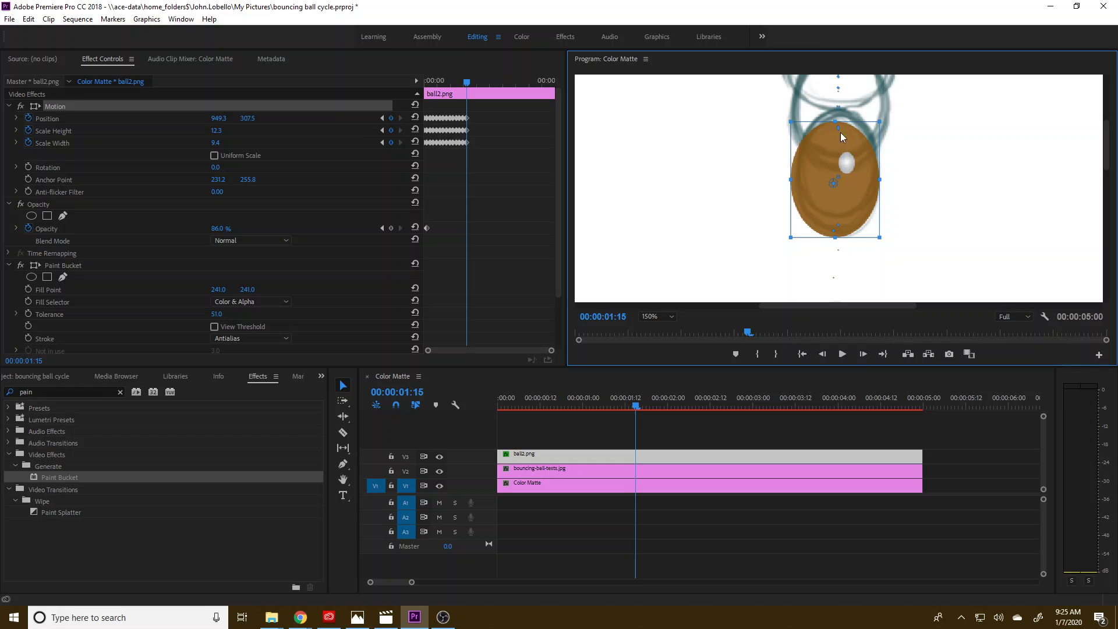
left_click_drag(835, 115, 835, 114)
left_click_drag(249, 118, 241, 118)
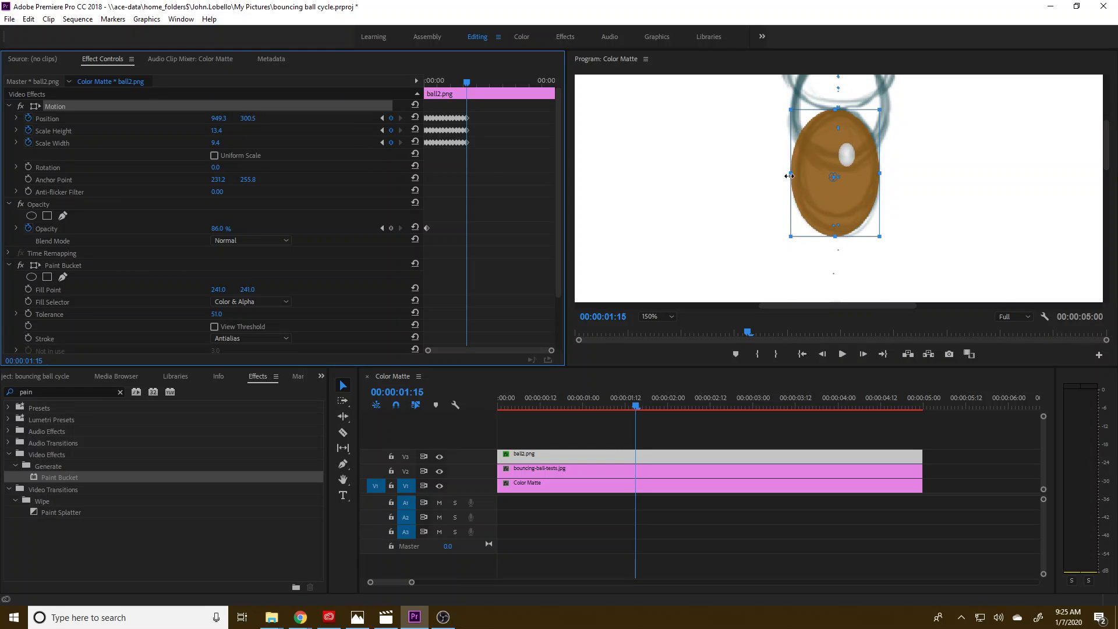
- At 00:00:01:18, fit the ball to the next oval up at about 951.9, 225.2 with scale height about 13.2 and width about 10.4
left_click_drag(1107, 163, 1092, 142)
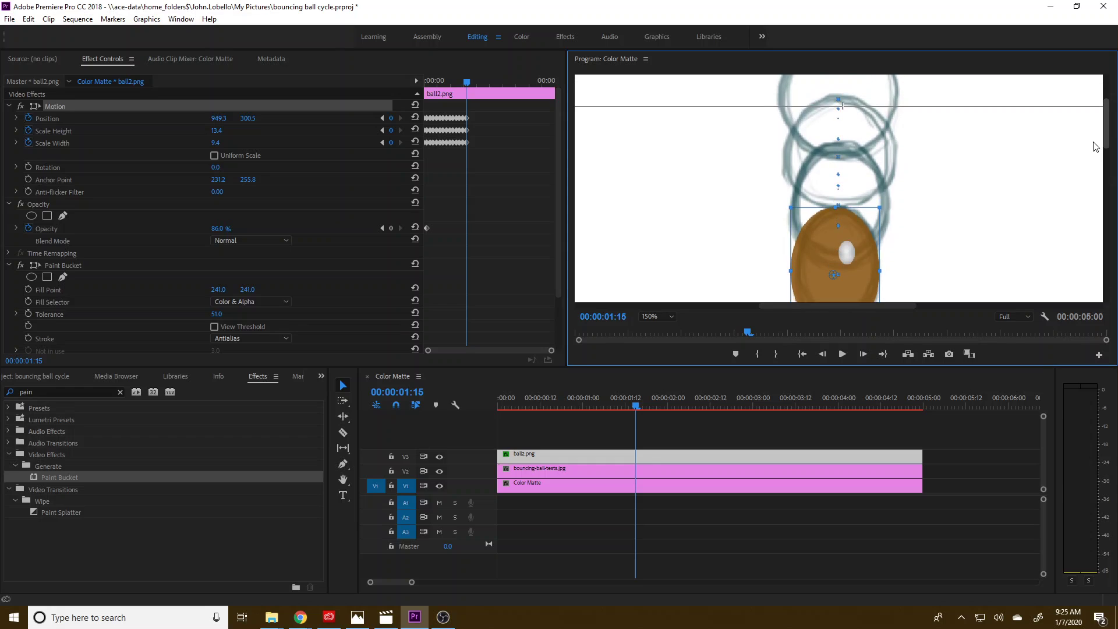
left_click(863, 356)
left_click(863, 356)
left_click(862, 356)
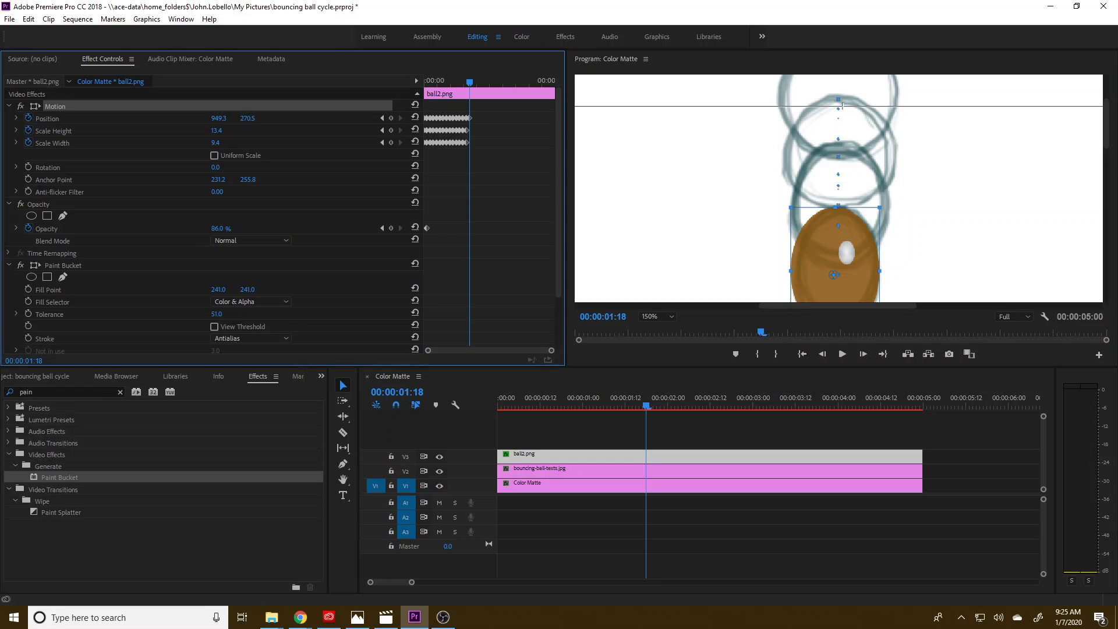
mouse_move(244, 118)
left_mouse_down()
mouse_move(197, 118)
mouse_move(264, 118)
left_mouse_up()
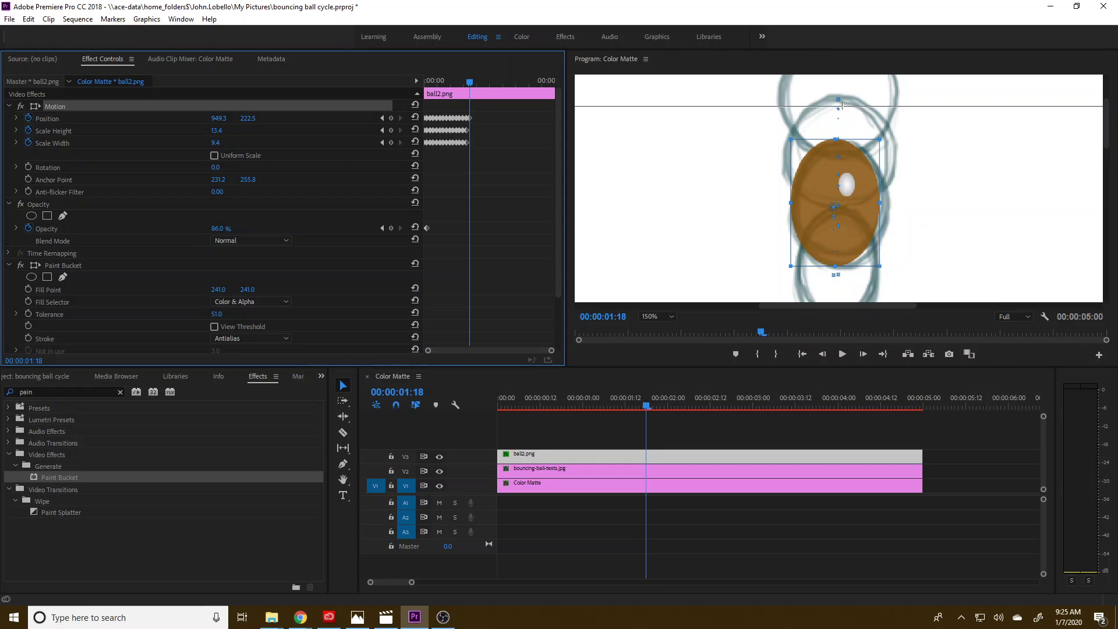
left_click_drag(879, 203, 884, 204)
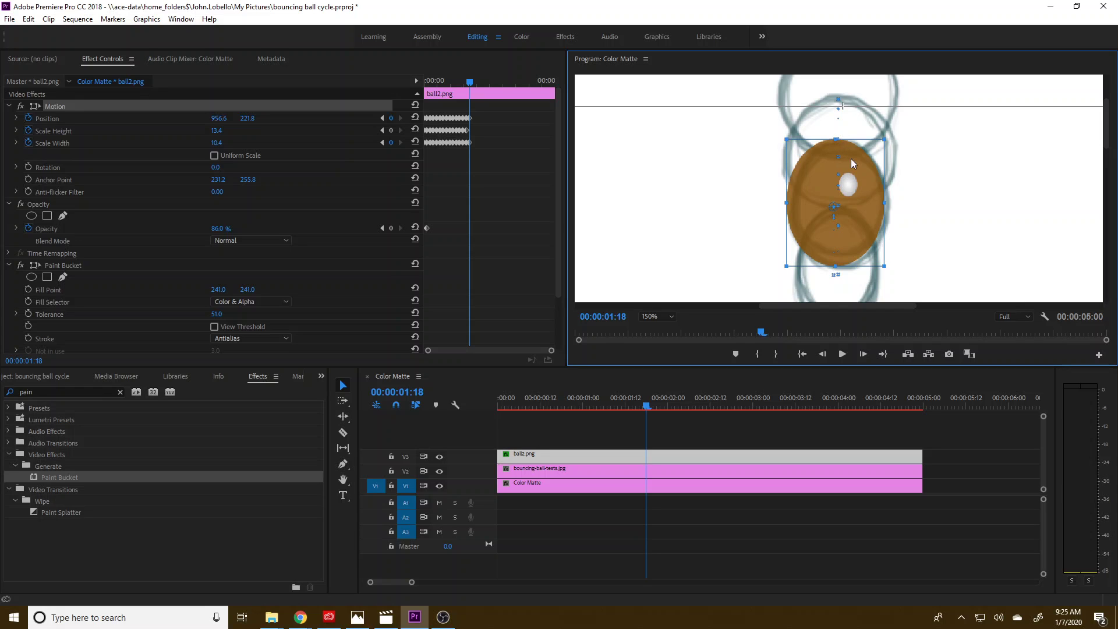
mouse_move(851, 159)
left_mouse_down()
mouse_move(880, 160)
mouse_move(838, 153)
left_mouse_up()
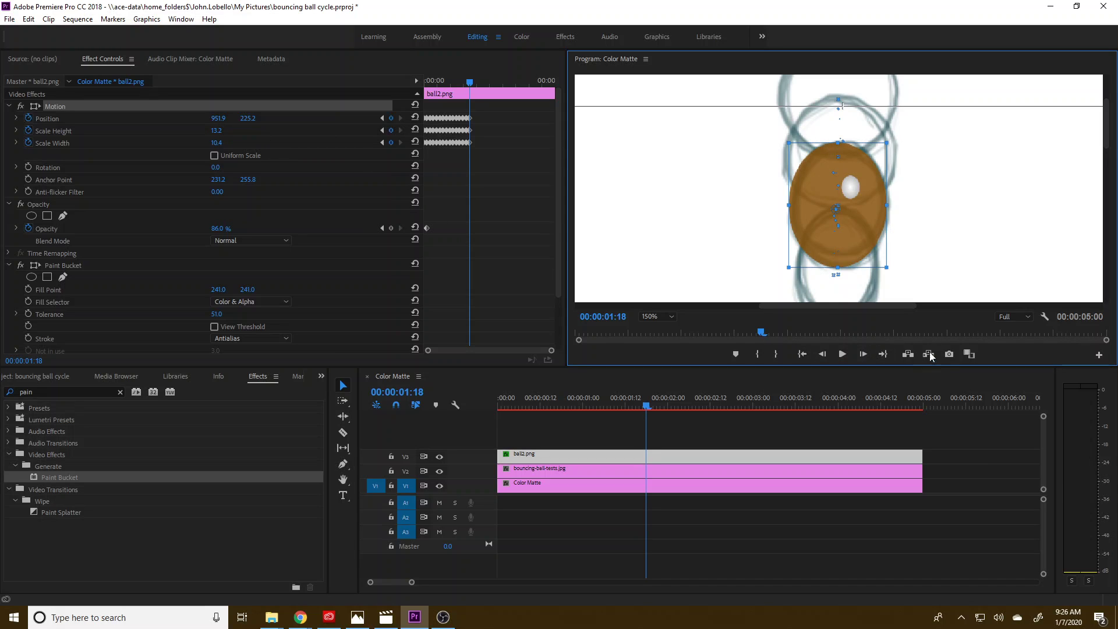
- At 00:00:01:21, fit the ball to the circle just below the topmost one at about 953.9, 164.5 with scale height about 11.5 and width about 11.7
left_click(864, 355)
left_click(863, 355)
left_click(863, 355)
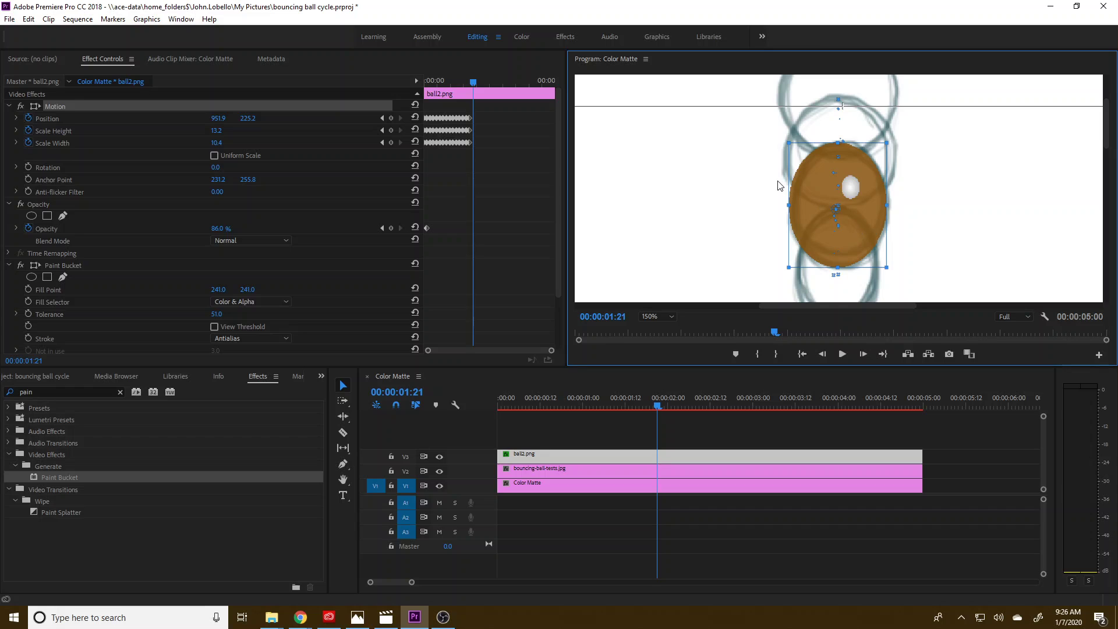
left_click_drag(853, 218, 854, 158)
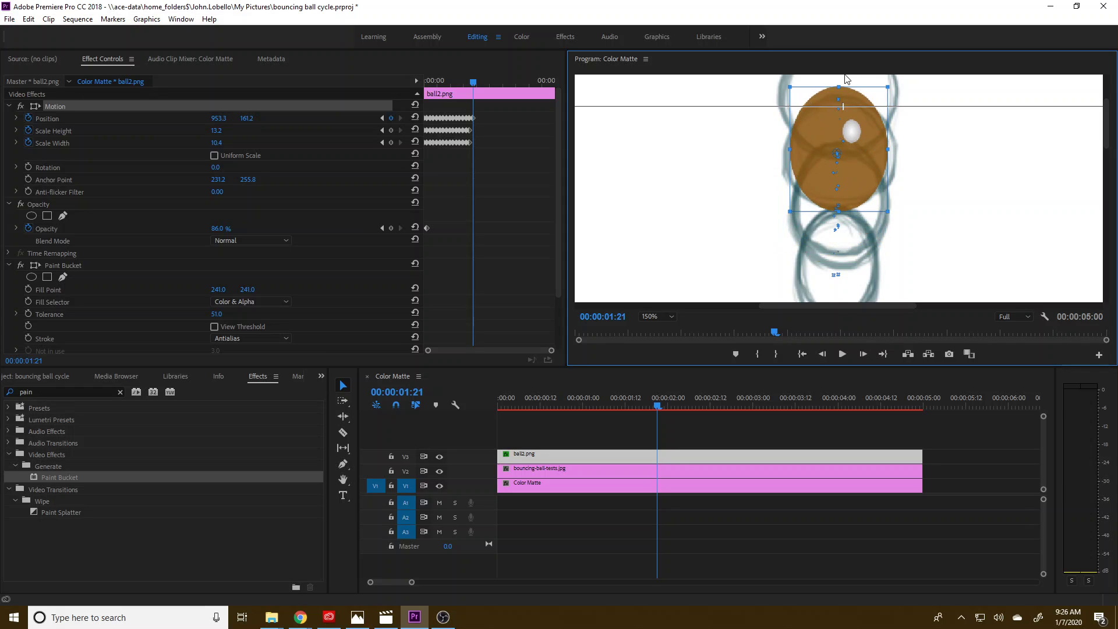
left_click_drag(839, 90, 840, 99)
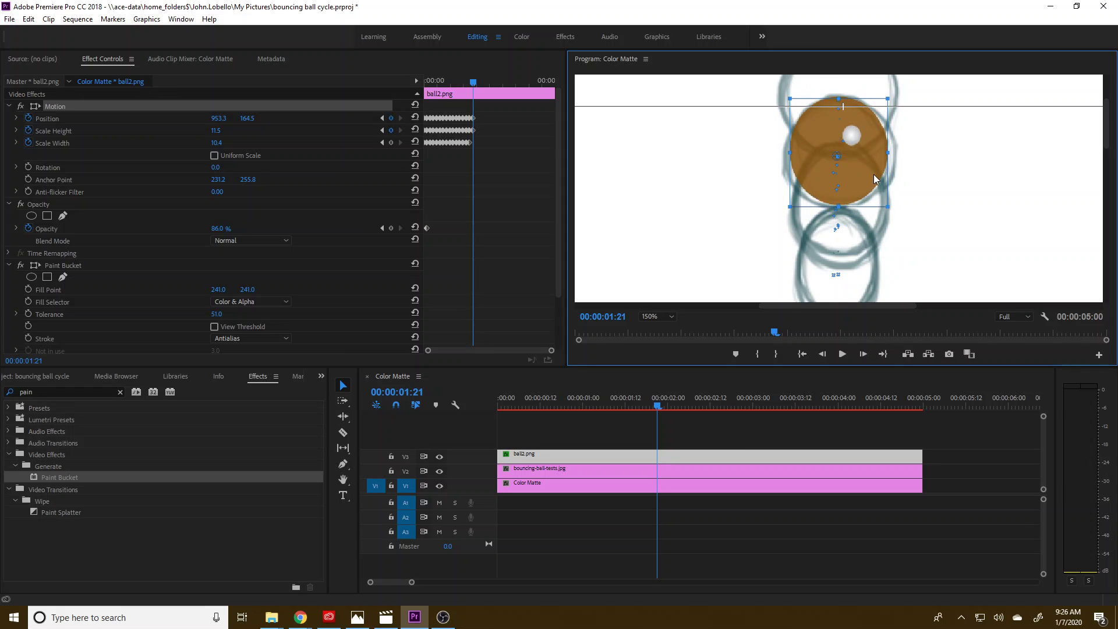
left_click_drag(888, 150, 897, 154)
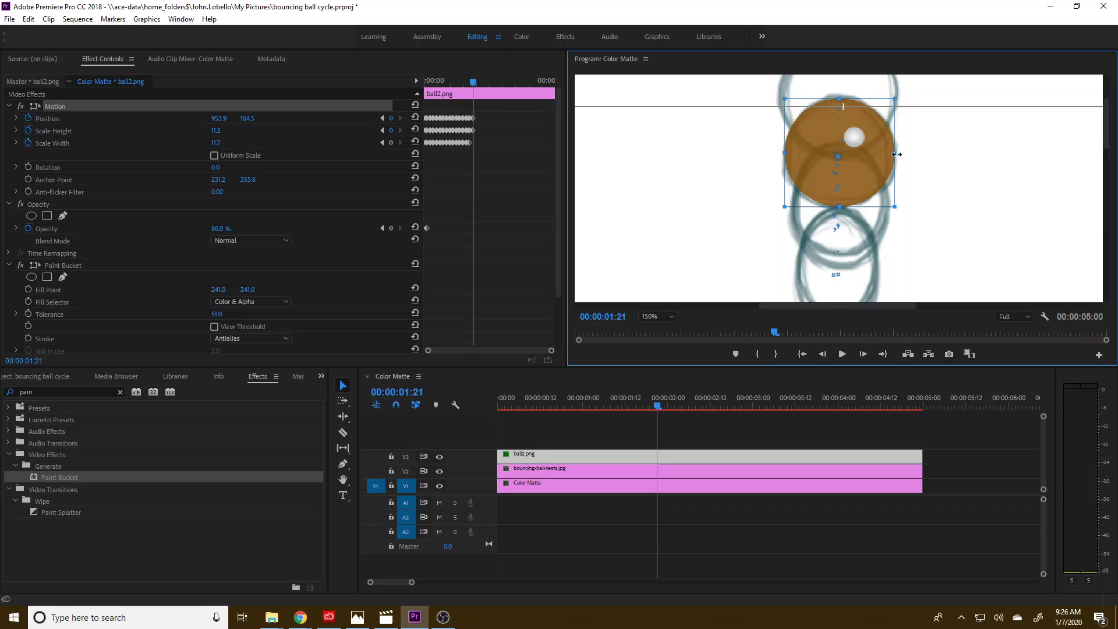
- At 00:00:02:00, add keyframes for the ball's position, scale height and scale width
left_click(864, 354)
left_click(863, 354)
left_click(863, 354)
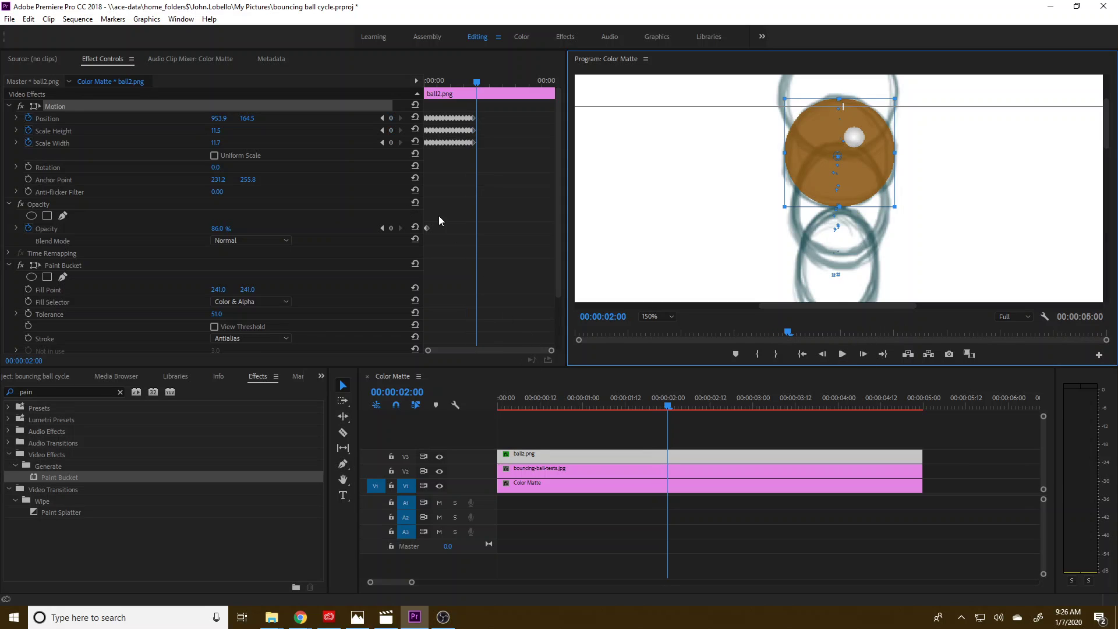
left_click(391, 118)
left_click(391, 131)
left_click(391, 143)
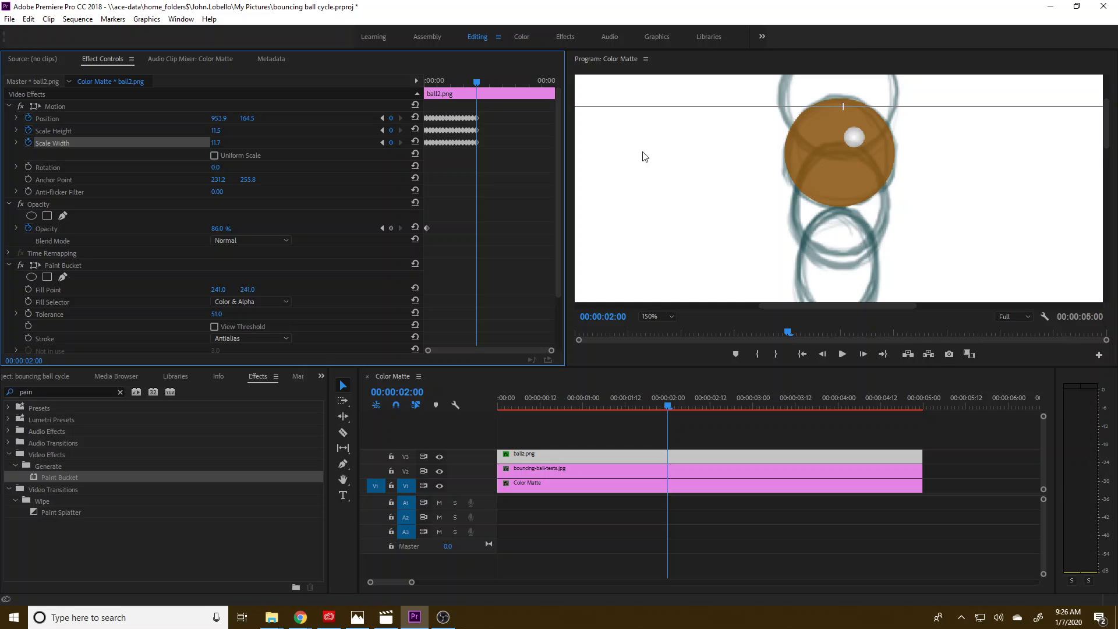
- At 00:00:02:00, set the ball's scale height and scale width to 12.2 to match the first frame
left_click_drag(454, 82, 359, 96)
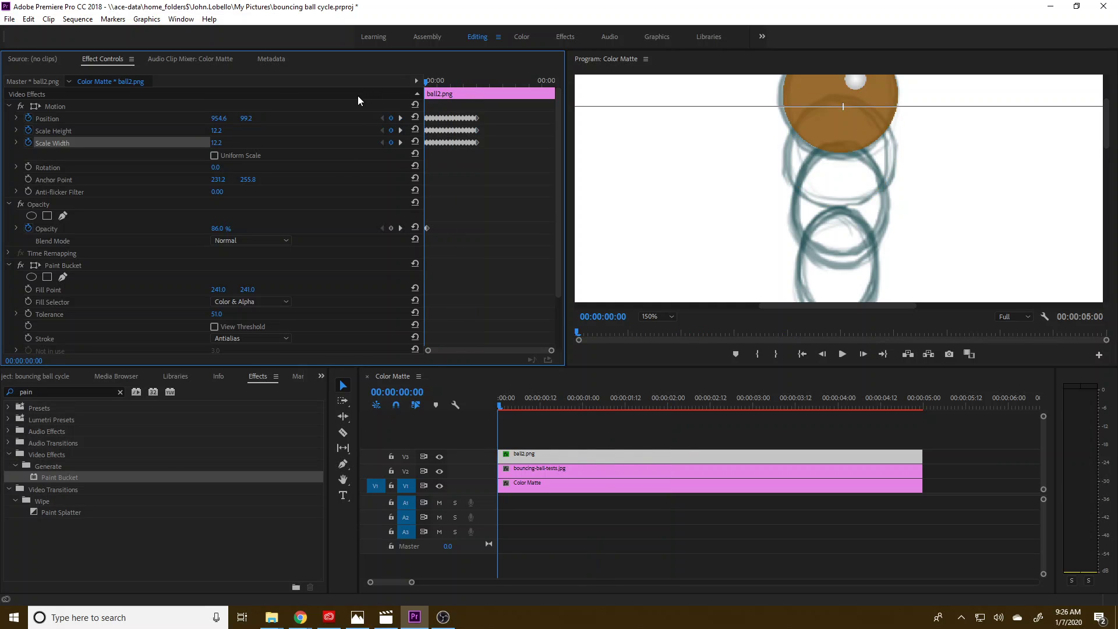
left_click_drag(459, 82, 477, 85)
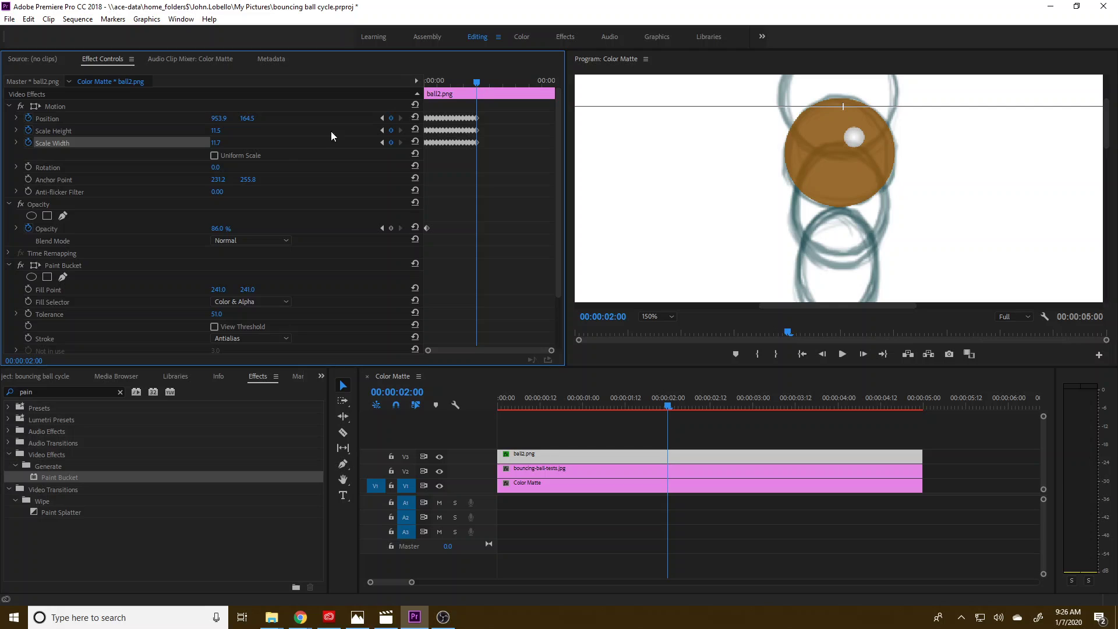
left_click(224, 131)
type("12.2")
key("Return")
type("12.2")
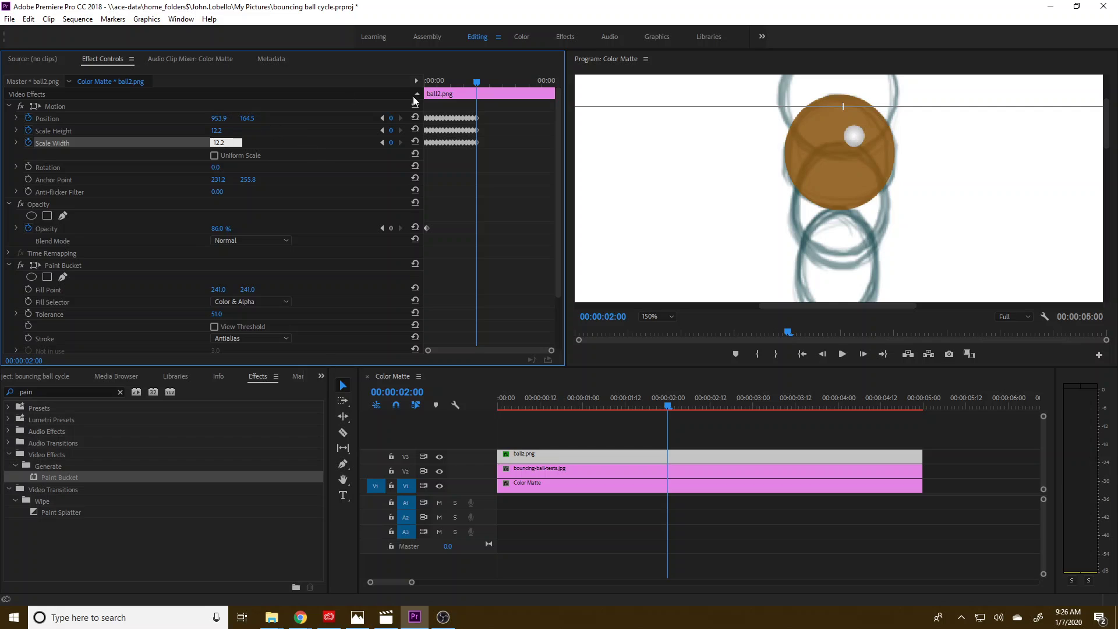
key("Return")
- At 00:00:02:00, set the ball's position to 954.6, 99.2 to match the first frame
left_click_drag(463, 81, 275, 103)
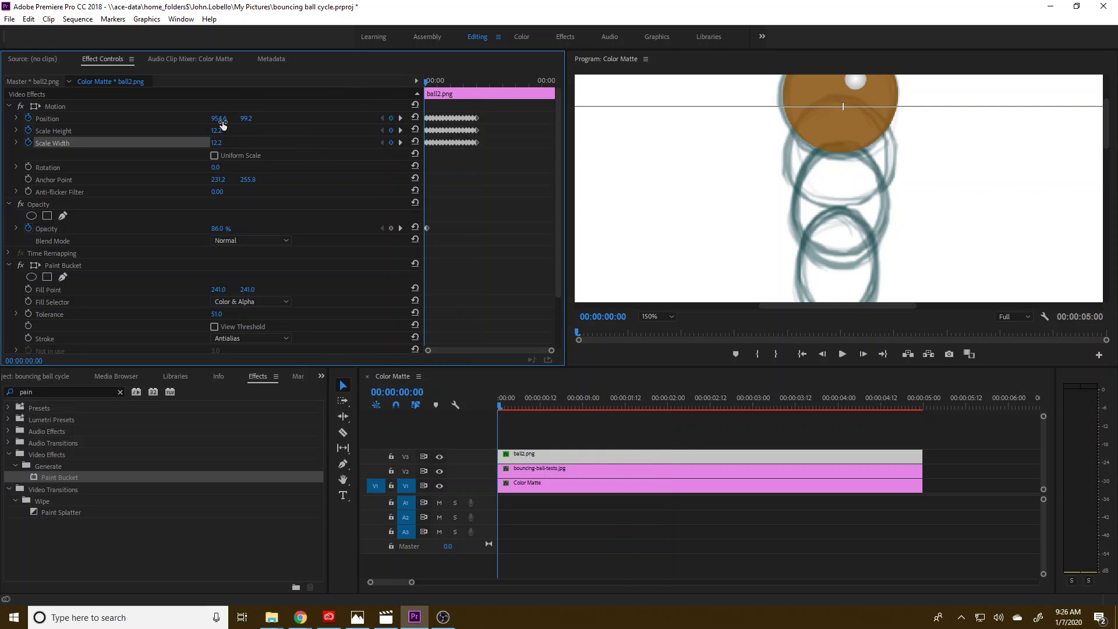
left_click_drag(451, 85, 477, 78)
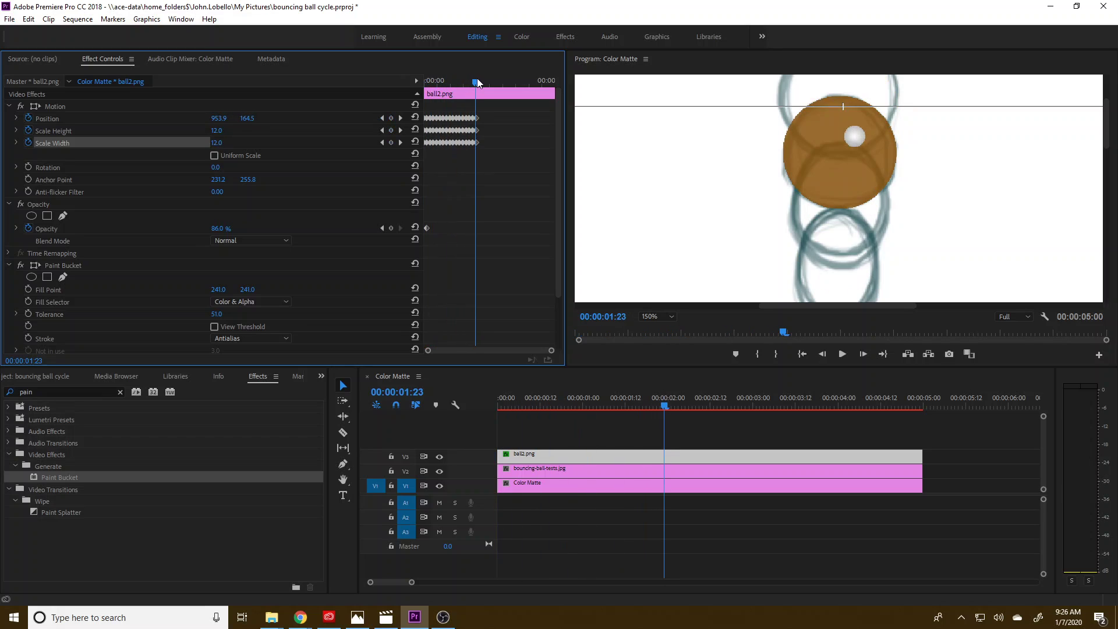
left_click(401, 117)
left_click(213, 120)
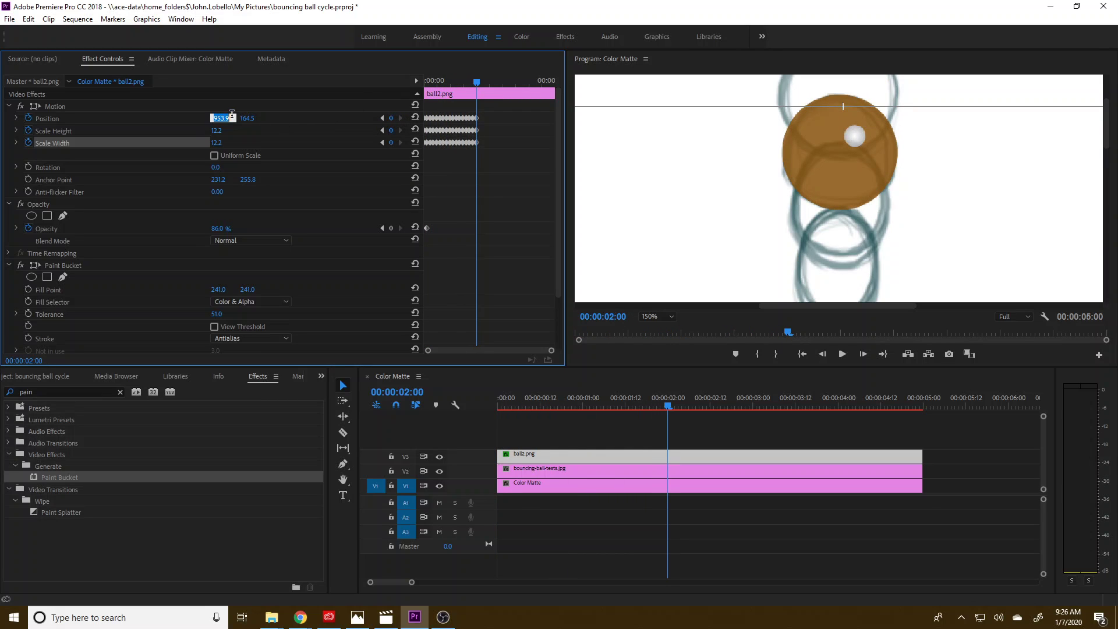
type("954")
key("Tab")
type("99.2")
key("Return")
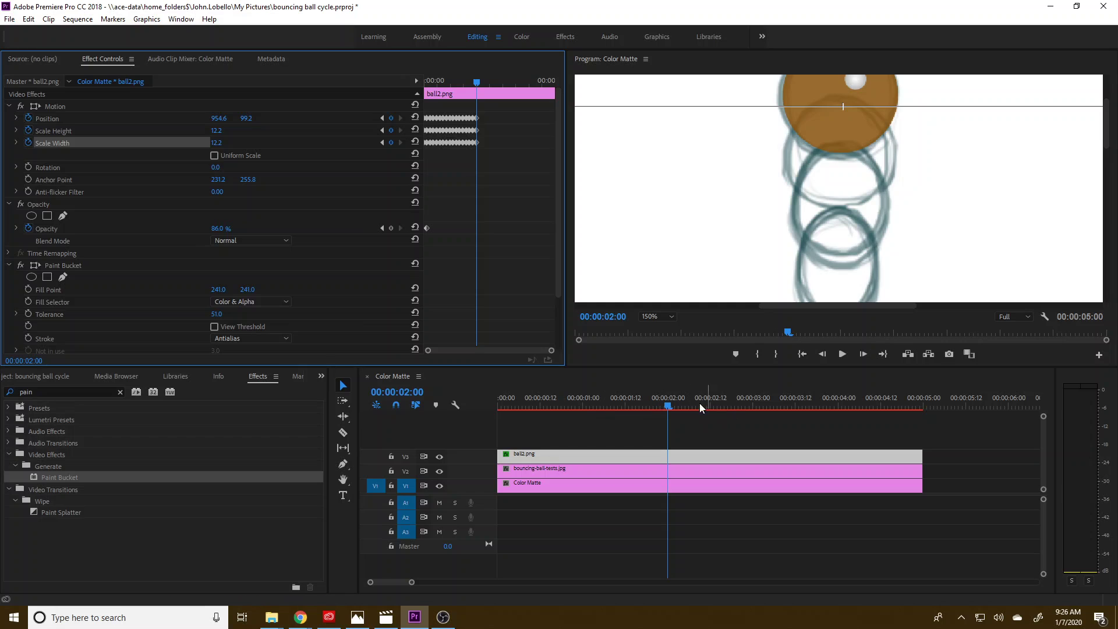
- Set the program preview zoom to Fit and hide the sketch track holding bouncing-ball-tests.jpg
left_click(661, 321)
left_click(661, 333)
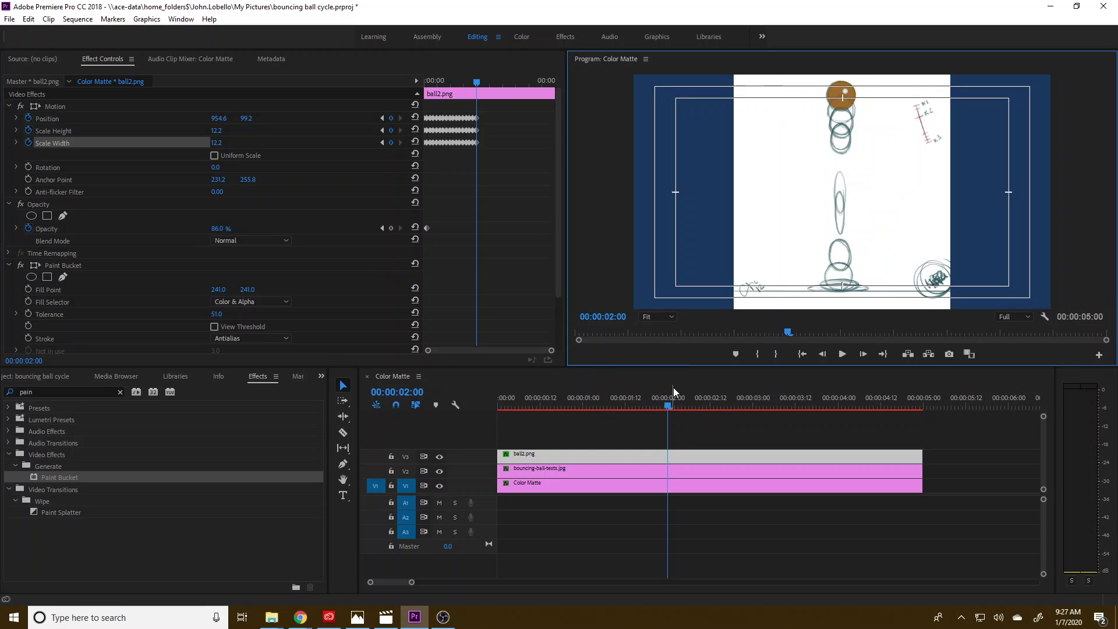
left_click(439, 471)
- Play the ball animation from the first frame to check the bounce, and return to 00:00:00:00
key("Home")
left_click(834, 355)
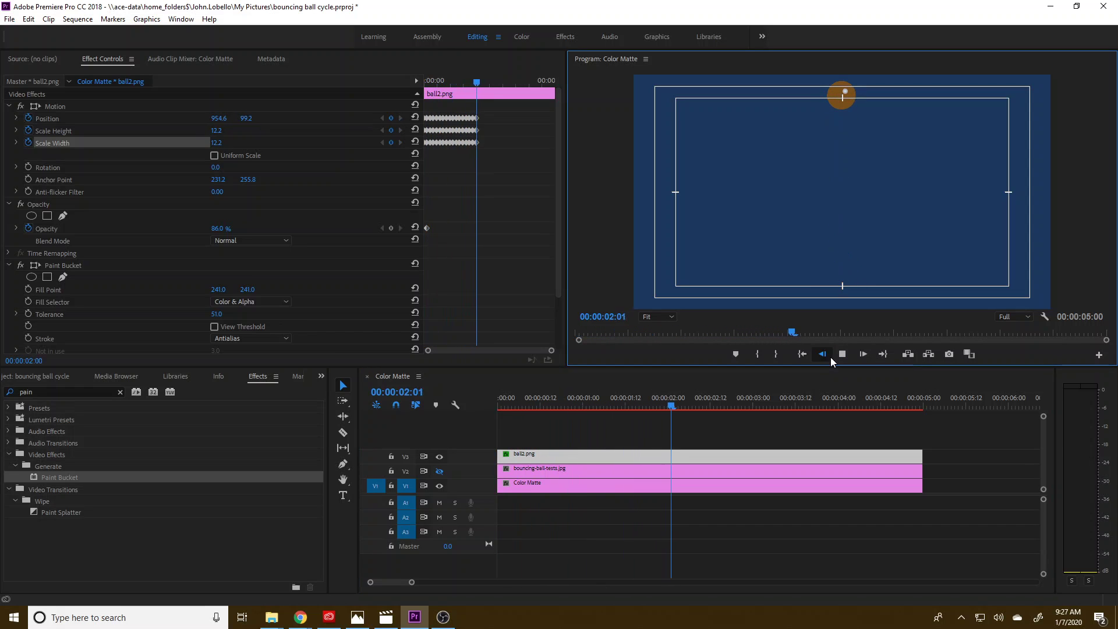
left_click(503, 407)
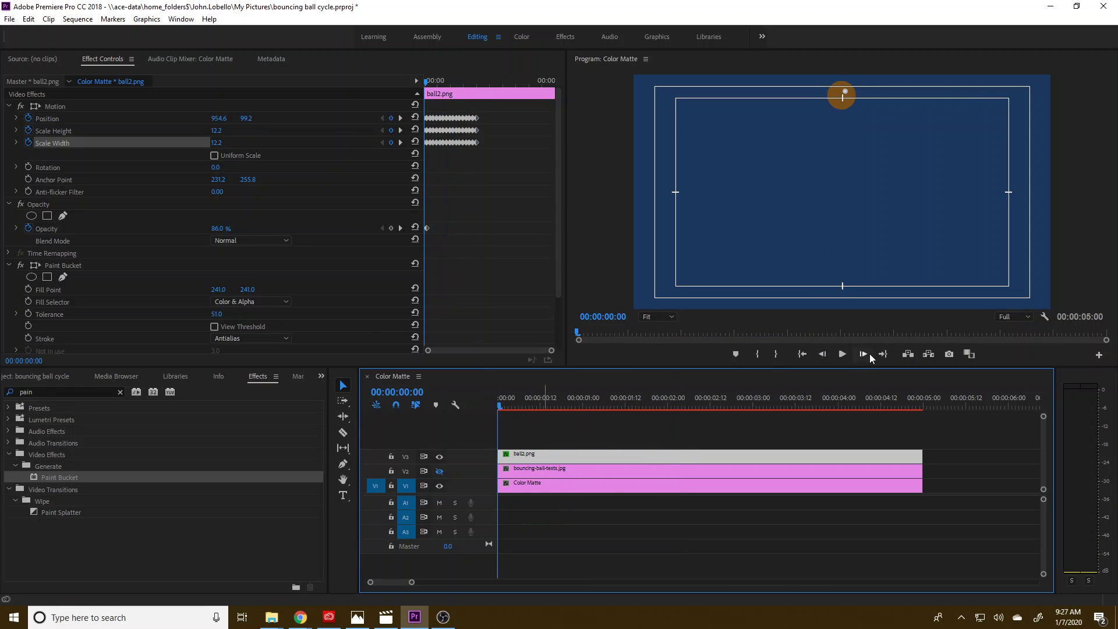
left_click(837, 360)
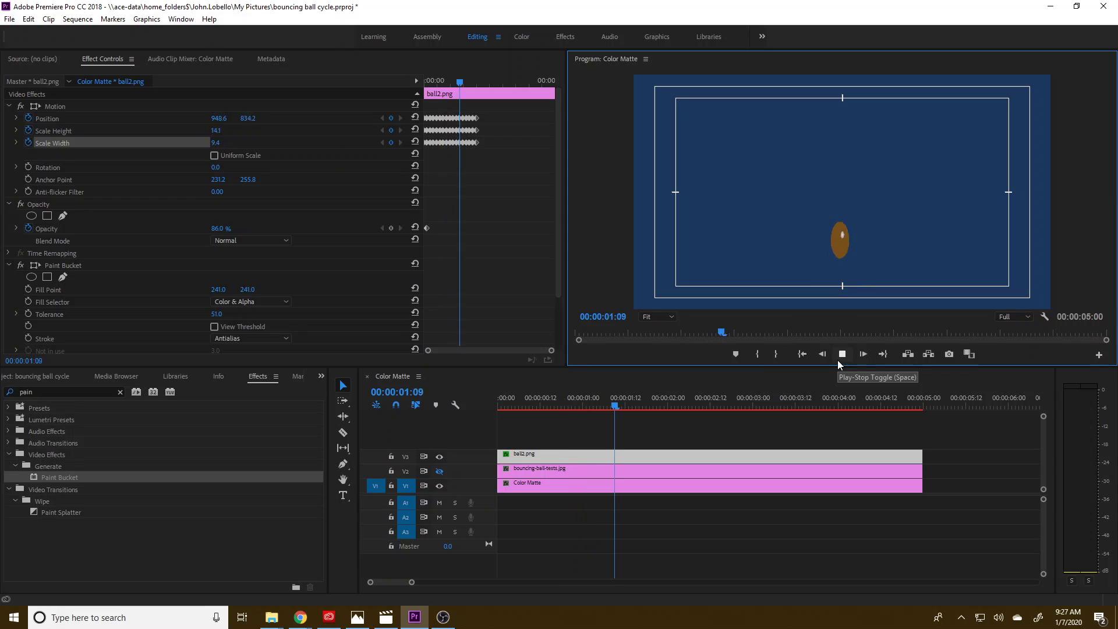
left_click(664, 408)
left_click_drag(664, 408, 445, 411)
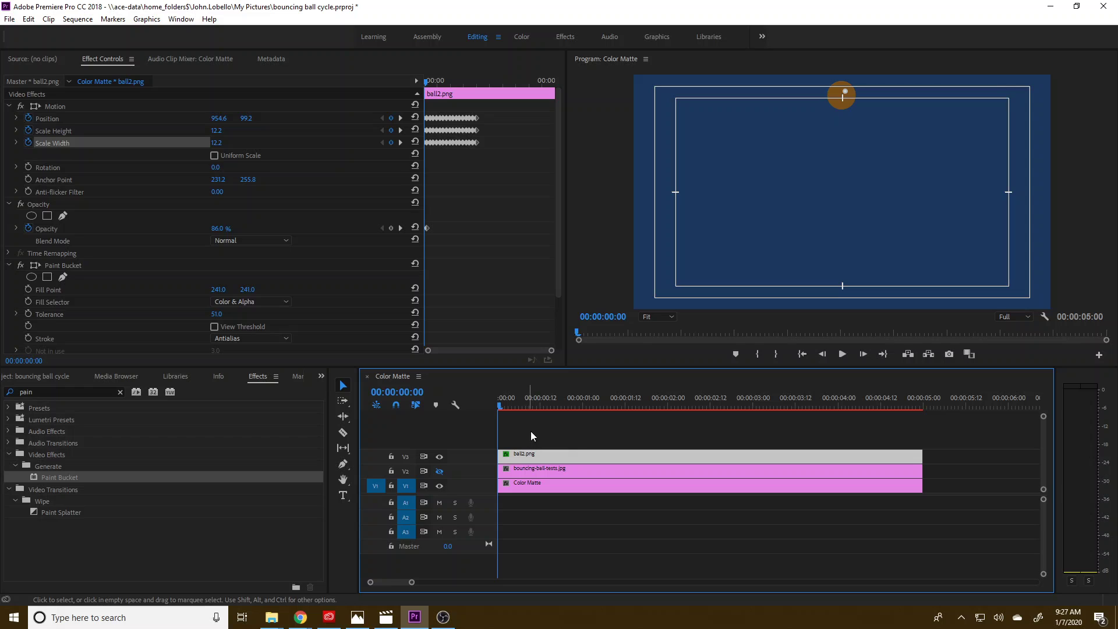
- Select the ball2.png clip and step through its position keyframes up to the last one at 00:00:02:00
left_click(531, 469)
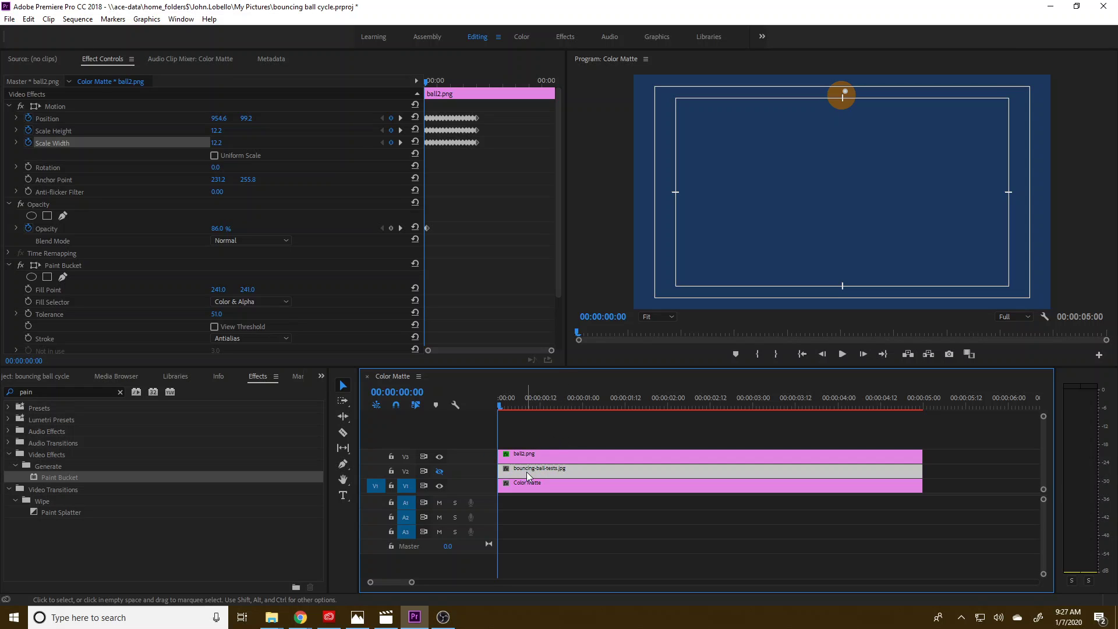
left_click(531, 456)
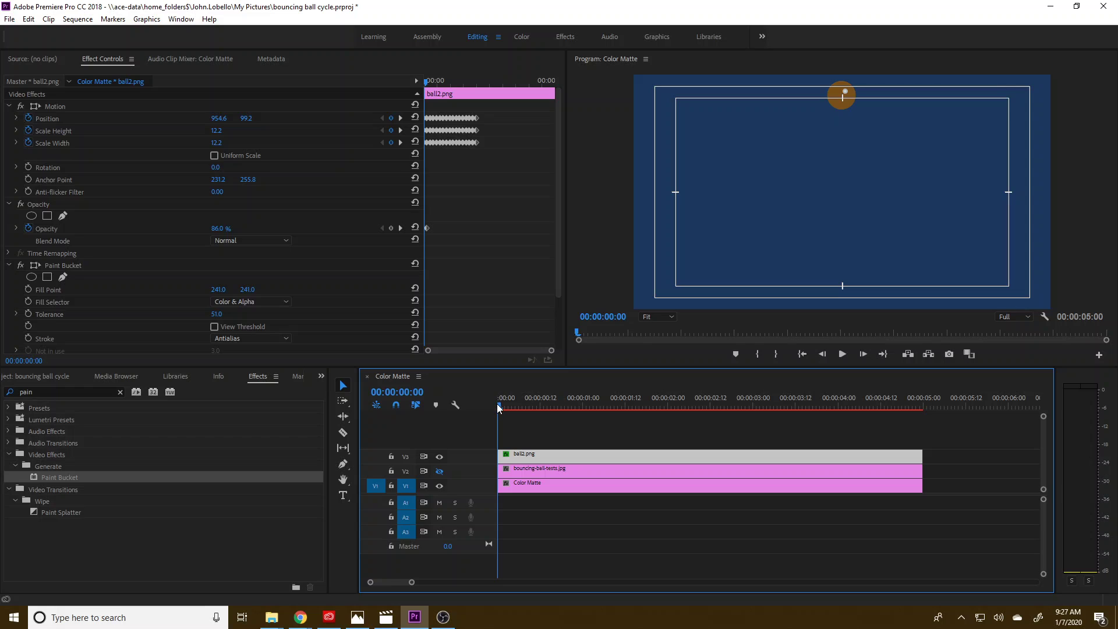
left_click_drag(523, 406, 541, 406)
left_click(398, 118)
left_click(399, 118)
left_click(400, 117)
left_click(399, 118)
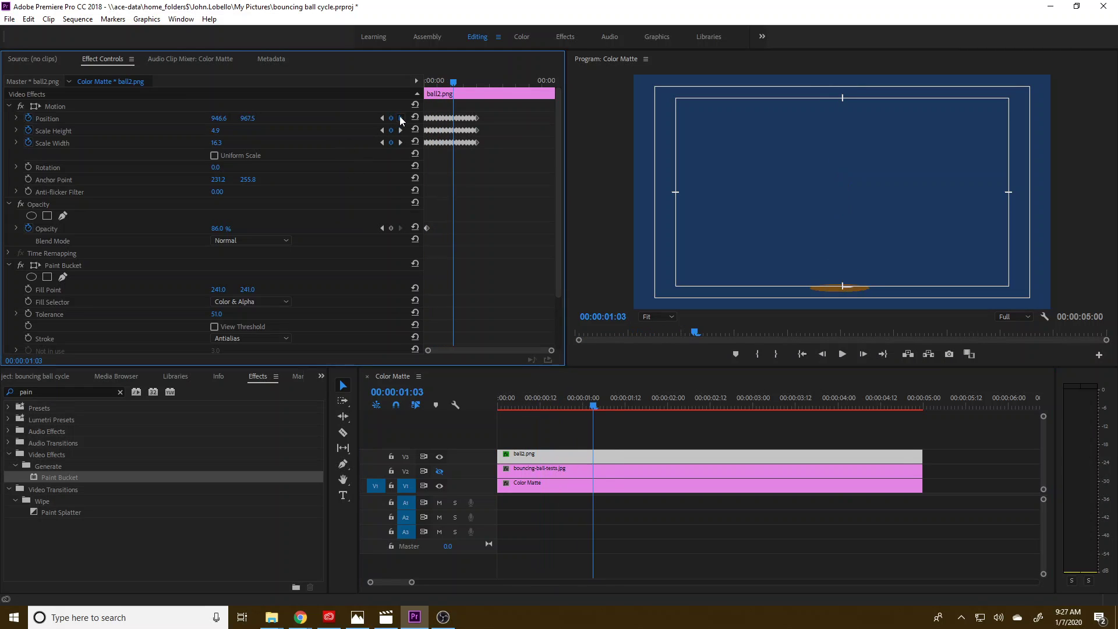
left_click(400, 117)
left_click(400, 117)
left_click(402, 118)
left_click(402, 117)
left_click(402, 117)
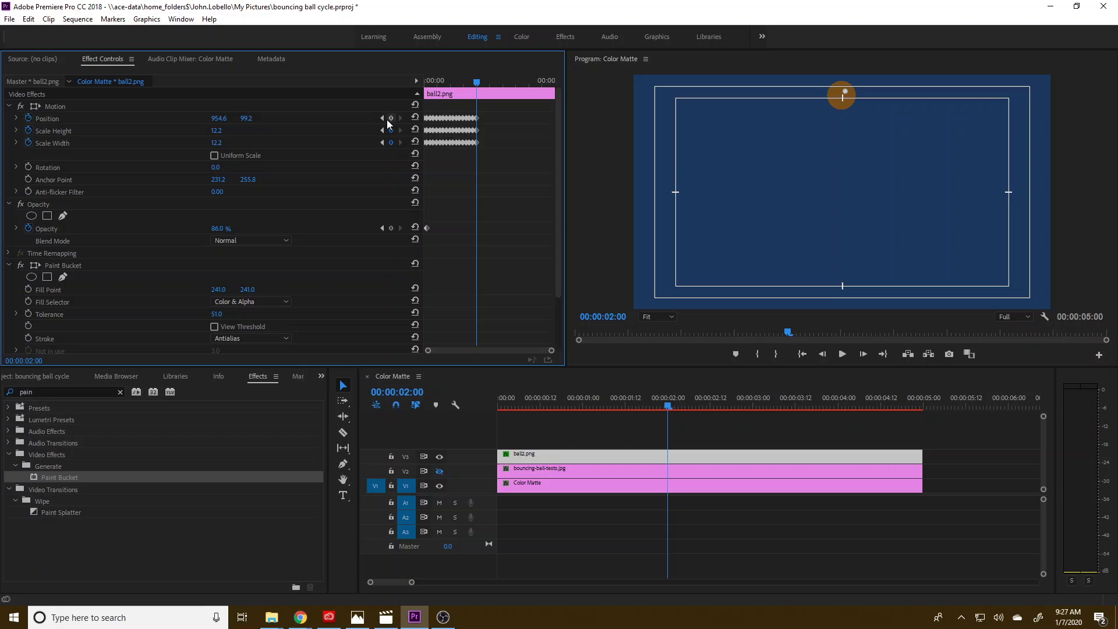
- Trim the end of the ball2.png clip back to the keyframe at 00:00:01:21, dropping the repeated first pose
left_click(383, 119)
left_click(402, 118)
left_click_drag(920, 455, 667, 455)
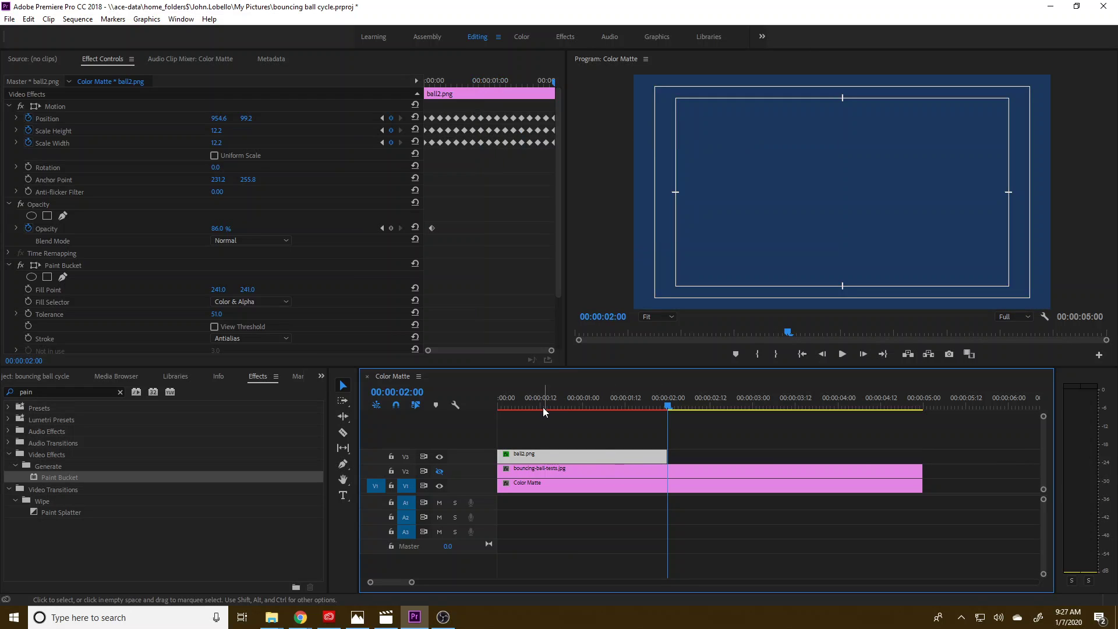
left_click(480, 348)
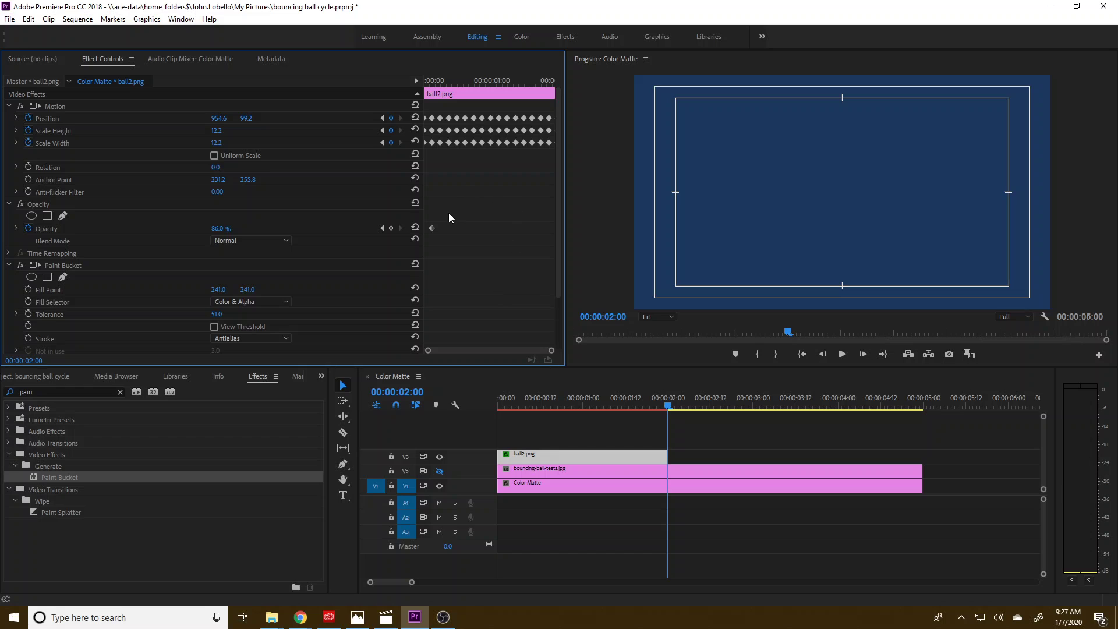
left_click(382, 119)
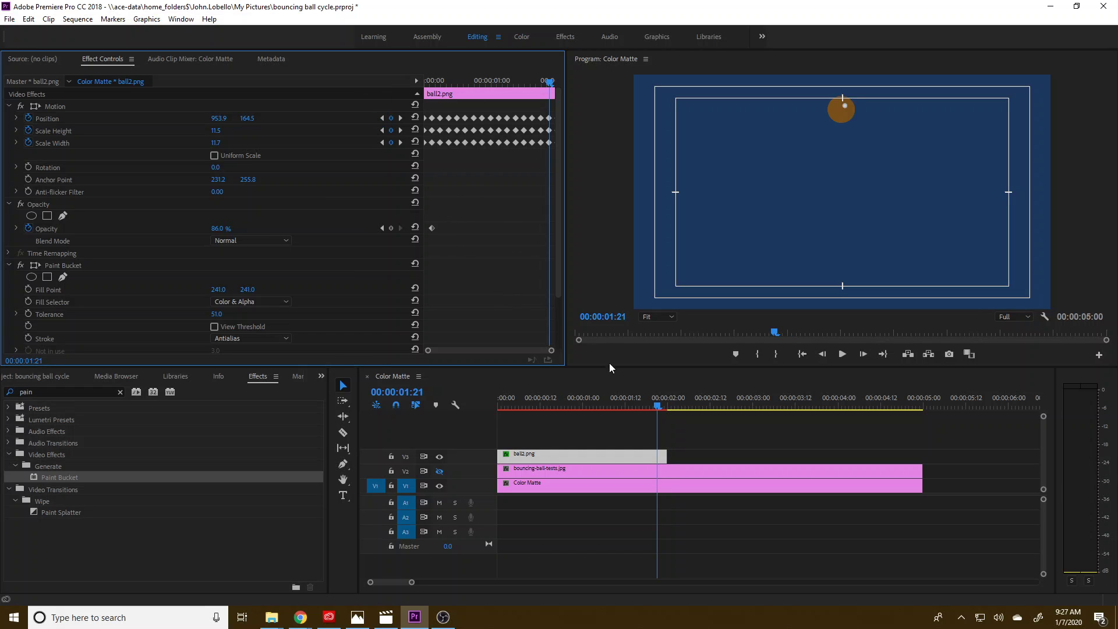
left_click_drag(665, 456, 655, 456)
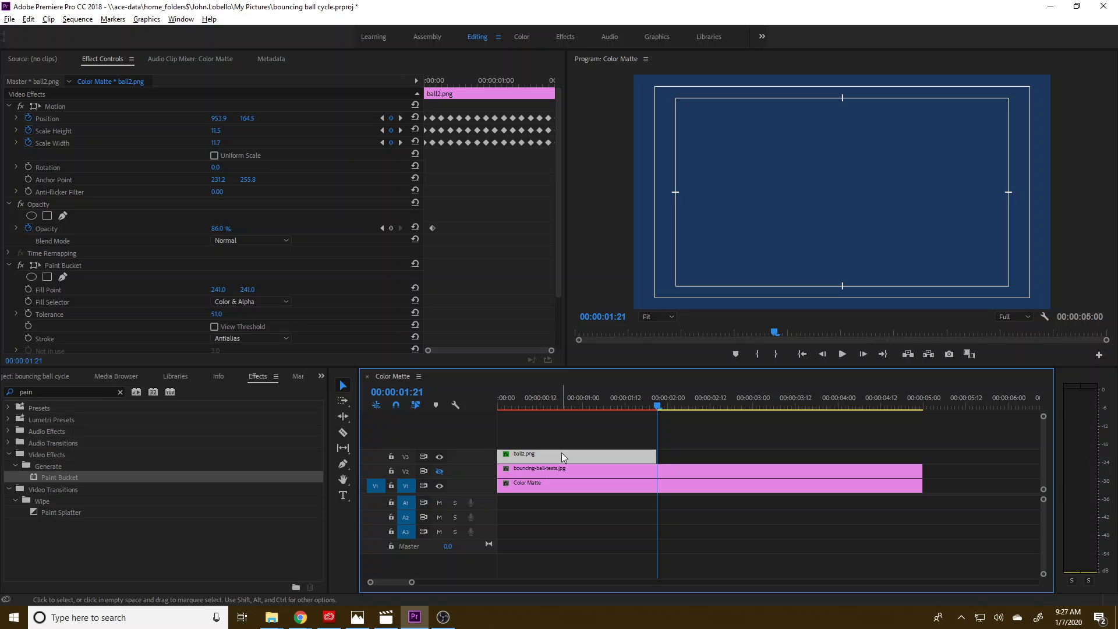
- Place two copies of the trimmed ball2.png clip back to back after the original and play the sequence from the start
left_click_drag(561, 453, 891, 457)
key("space")
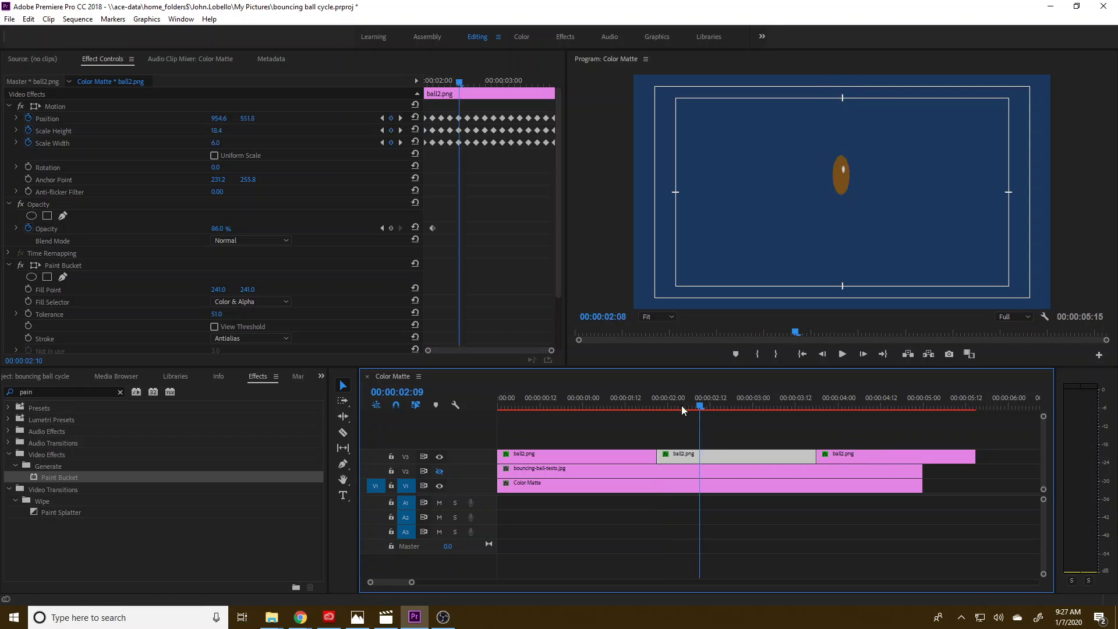
left_click_drag(683, 410, 445, 408)
key("space")
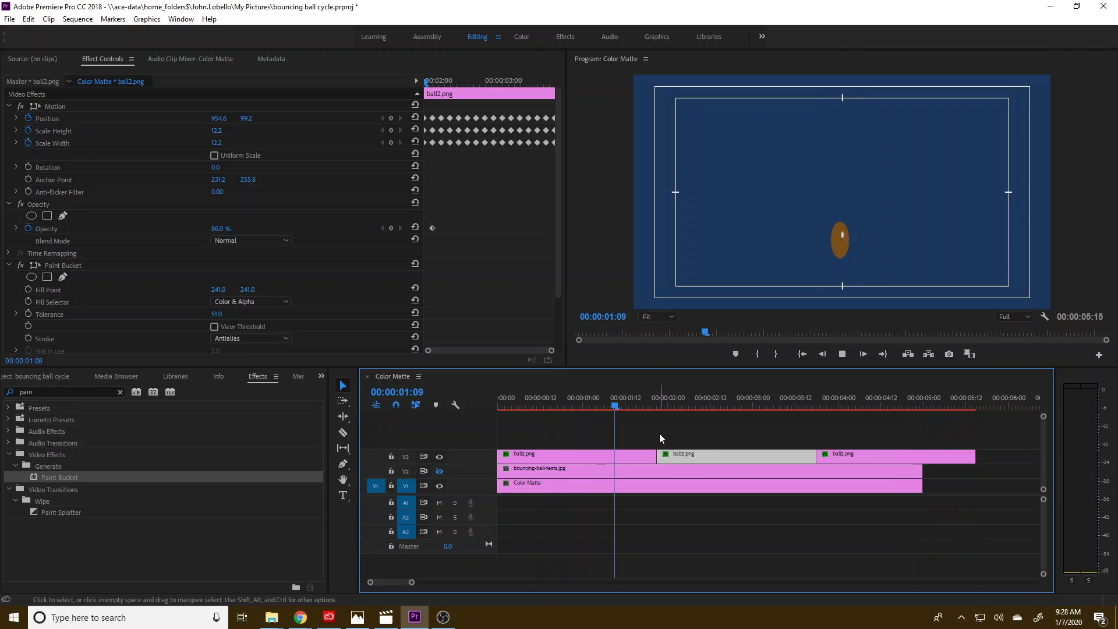
key("space")
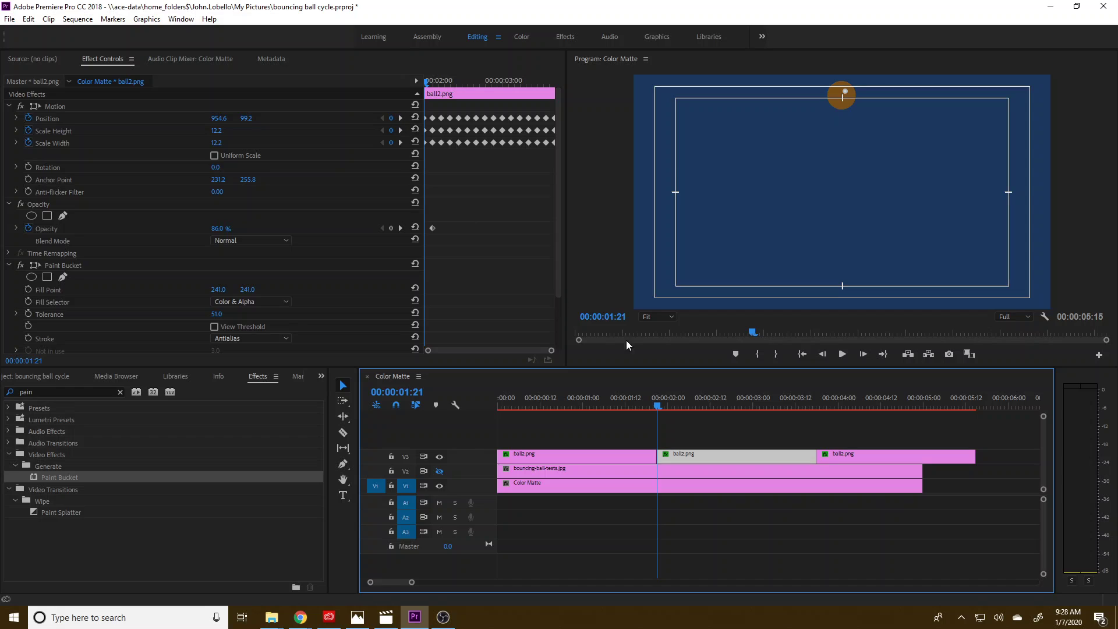
- Step through the second ball2.png clip's position keyframes and check its transition at 00:00:03:18
left_click(401, 117)
left_click(401, 117)
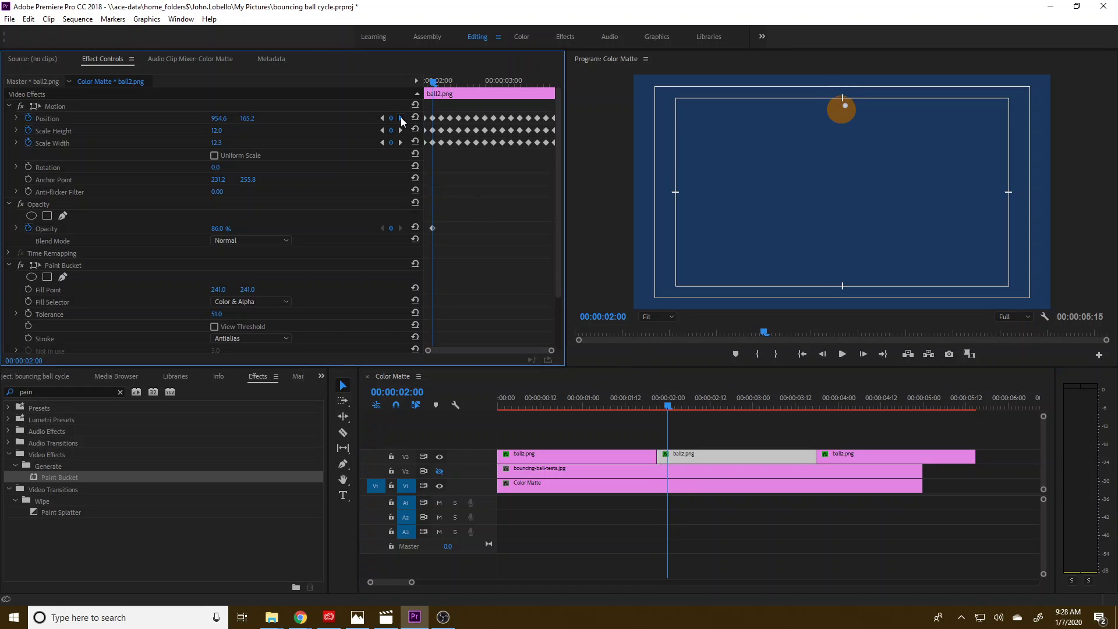
left_click(401, 117)
left_click(401, 117)
left_click(401, 117)
left_click(400, 117)
left_click(401, 117)
left_click(400, 117)
left_click(401, 117)
left_click(401, 117)
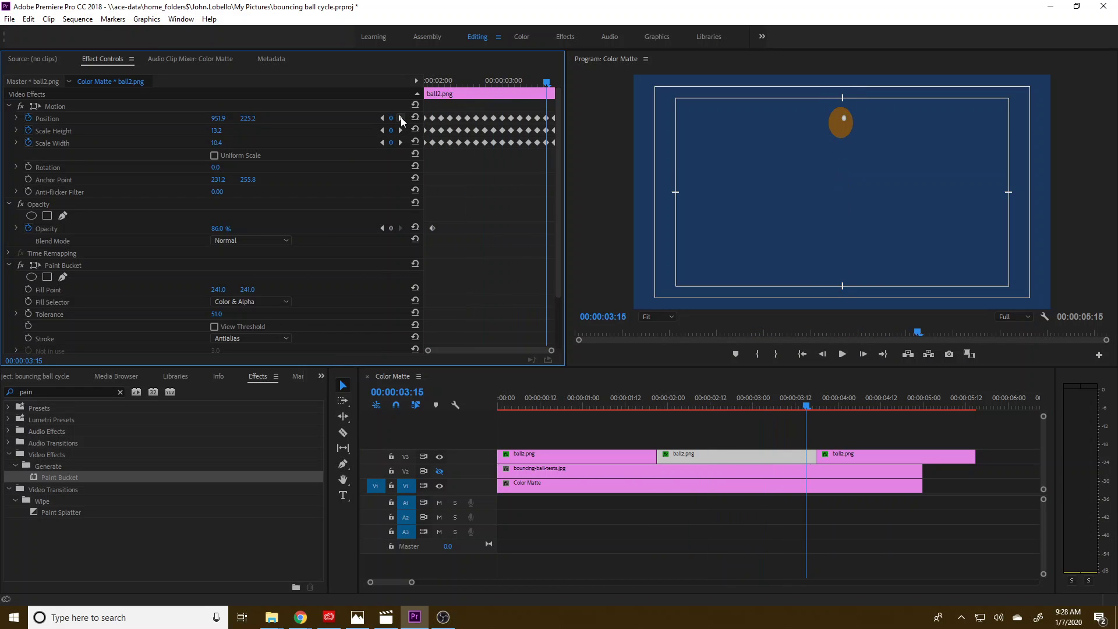
left_click(401, 117)
left_click(401, 117)
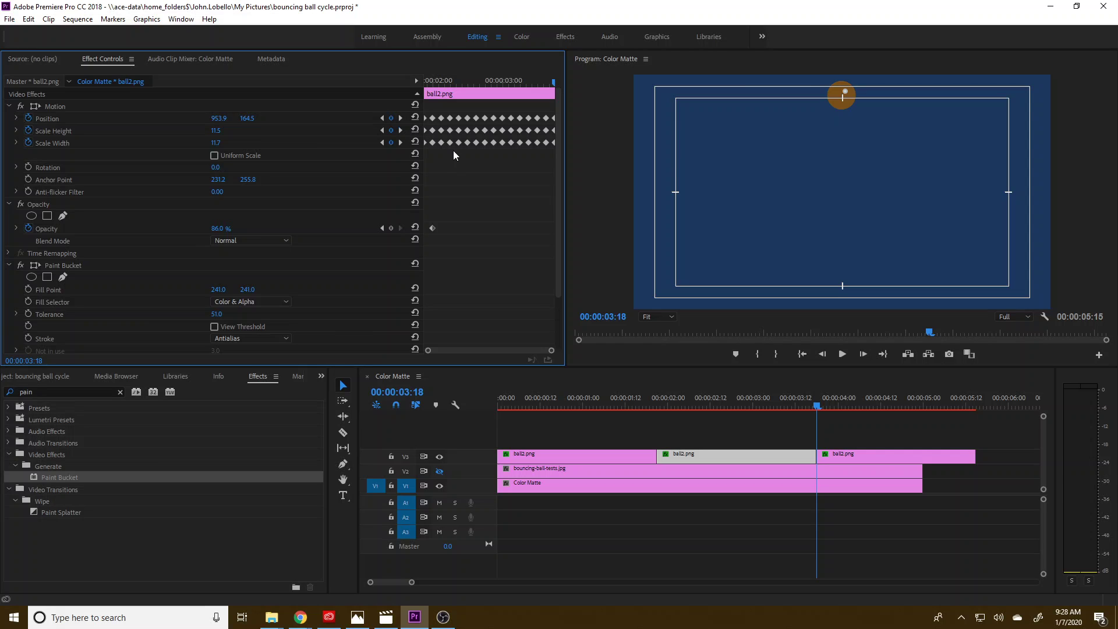
left_click(382, 118)
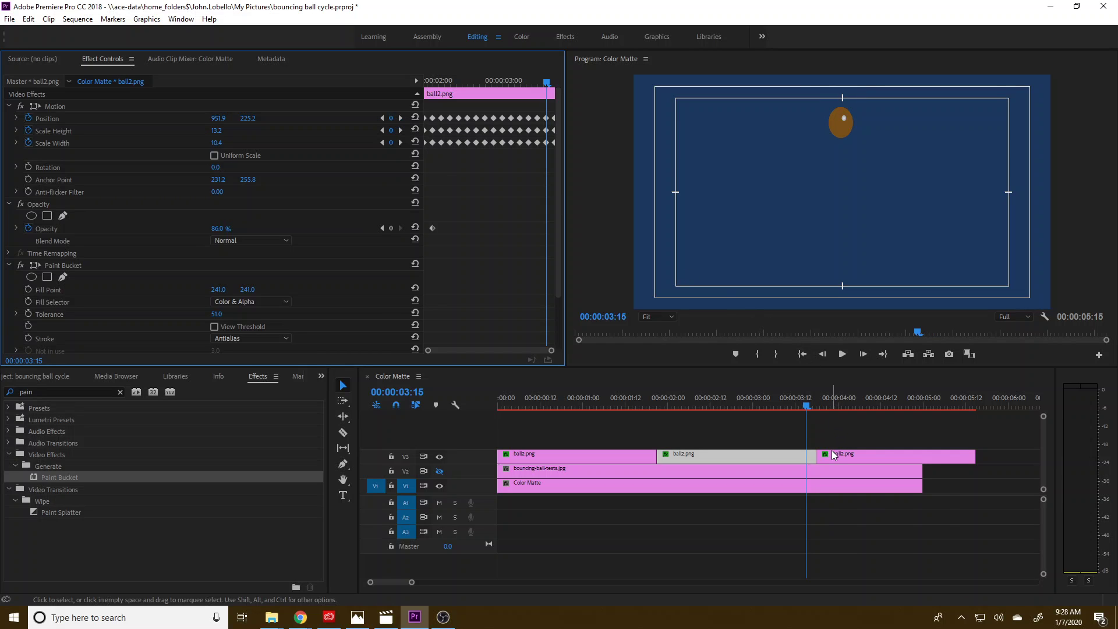
left_click(401, 117)
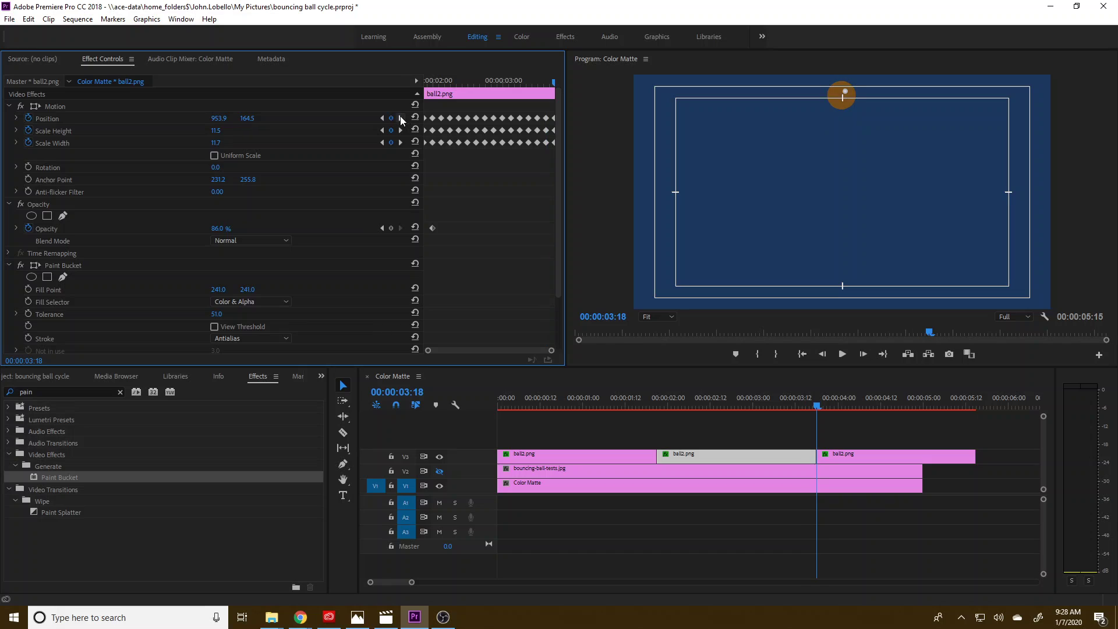
- Examine the junction between the second and third ball2.png clips frame by frame, from 00:00:03:18 to 00:00:03:23 and back
left_click(862, 353)
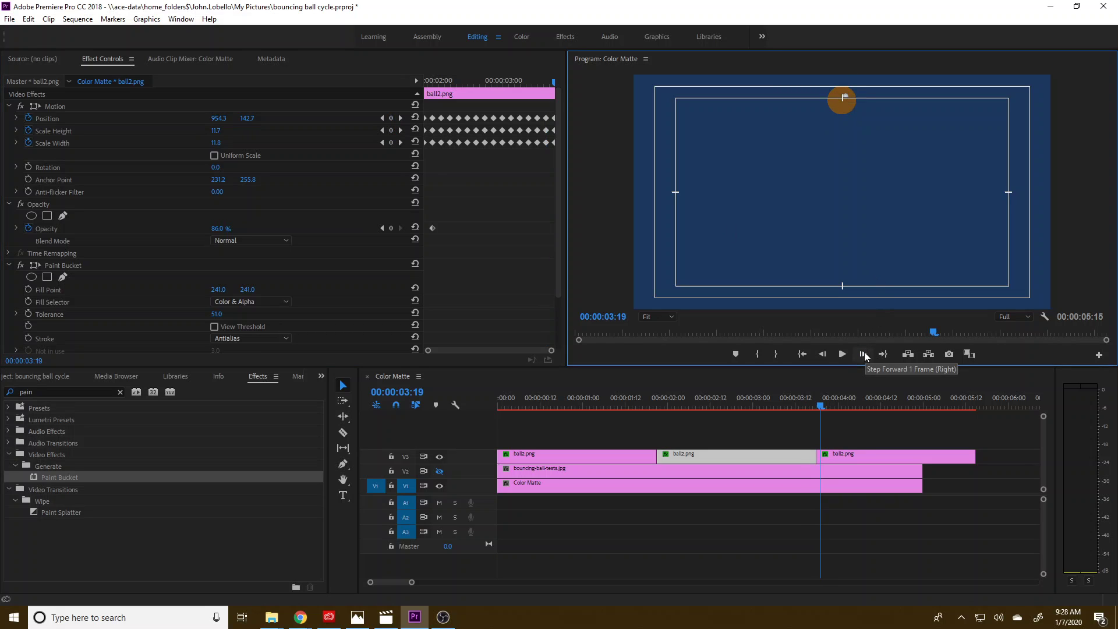
left_click(822, 354)
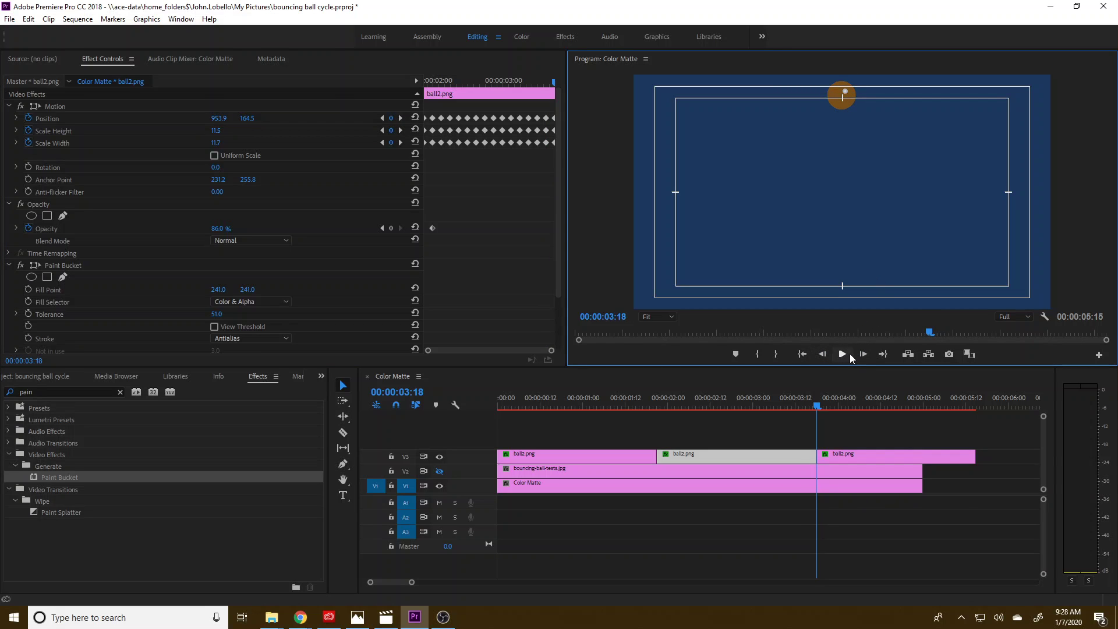
left_click(863, 353)
left_click(863, 353)
left_click(863, 353)
left_click(862, 354)
left_click(863, 353)
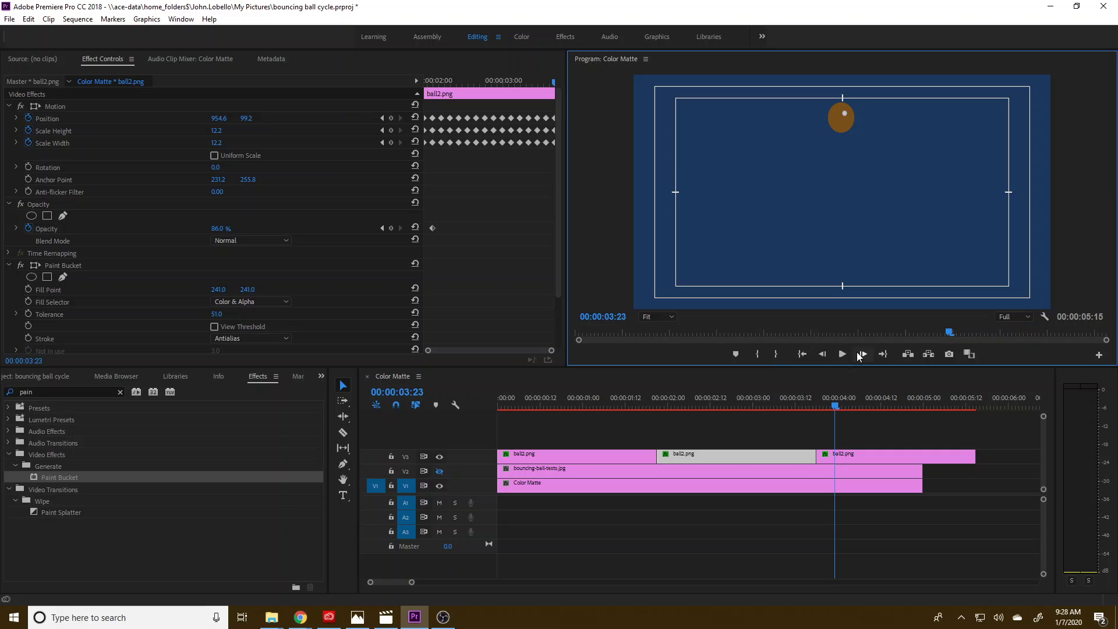
left_click(826, 355)
left_click(826, 355)
left_click(825, 355)
left_click(825, 355)
left_click(826, 355)
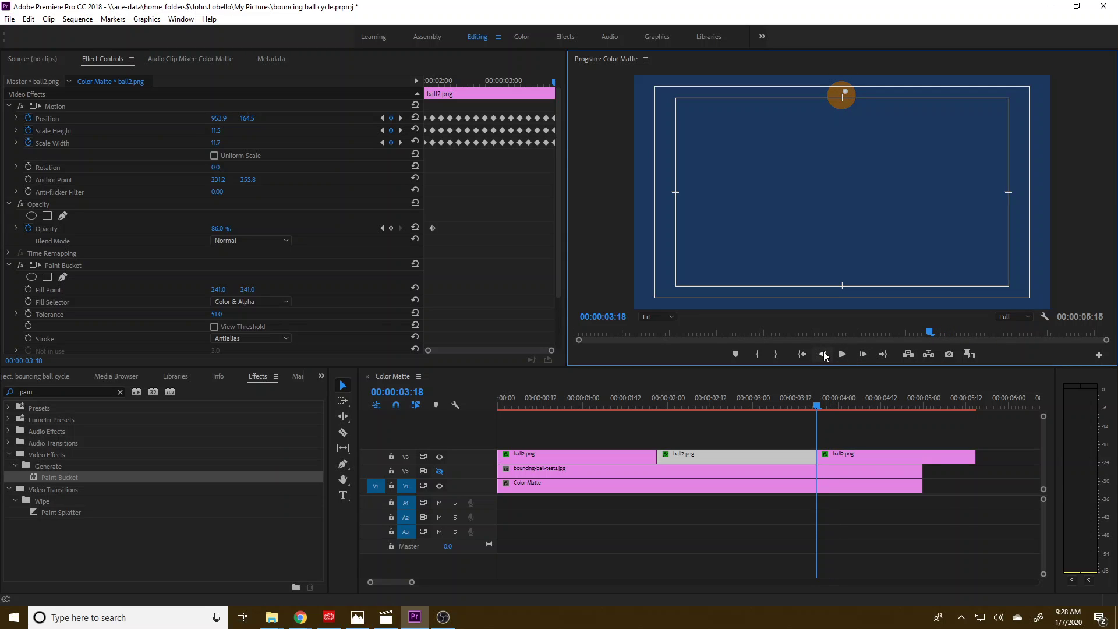
- Review the second ball2.png clip backward frame by frame, and replay the looping sequence from the start
left_click(822, 354)
left_click(823, 354)
left_click(823, 354)
left_click(823, 354)
left_click(822, 354)
left_click(823, 354)
left_click(823, 354)
left_click(823, 354)
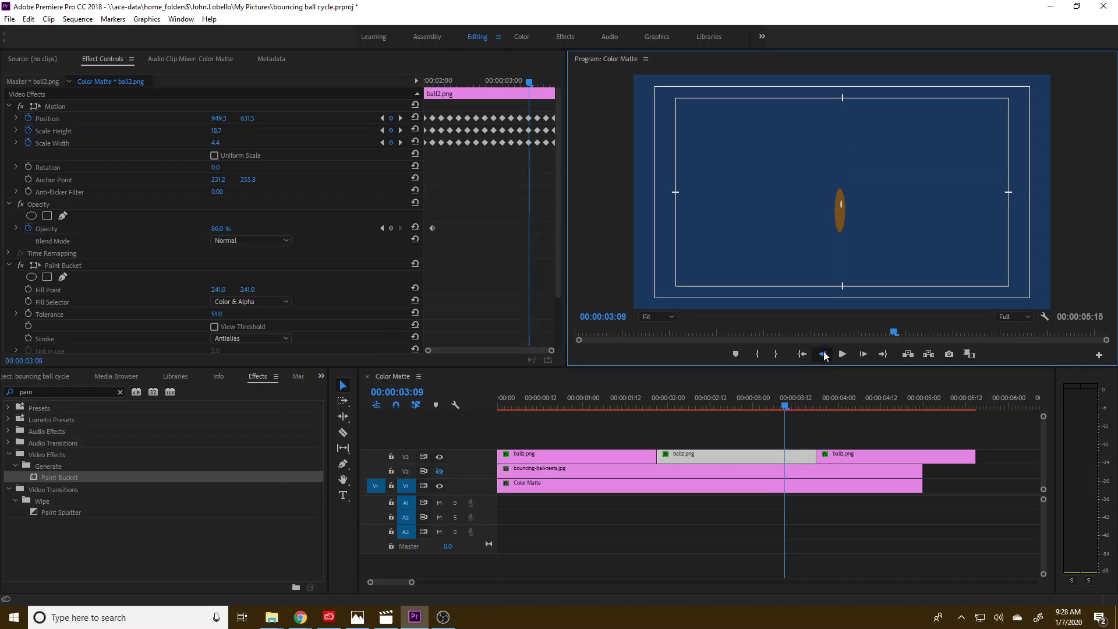
left_click(823, 354)
left_click(822, 354)
left_click(823, 354)
left_click(822, 354)
left_click(823, 354)
left_click(823, 354)
left_click(823, 354)
left_click(823, 354)
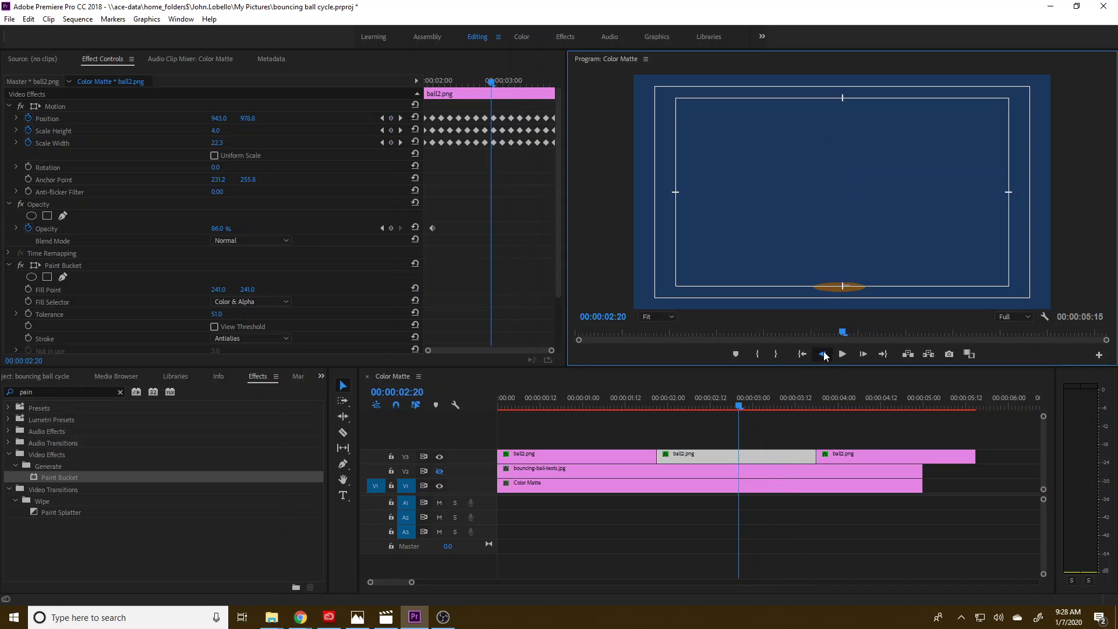
left_click(823, 353)
left_click(823, 353)
left_click(823, 353)
left_click(823, 353)
left_click(823, 354)
left_click(823, 353)
left_click(823, 353)
left_click_drag(720, 405, 448, 399)
key("space")
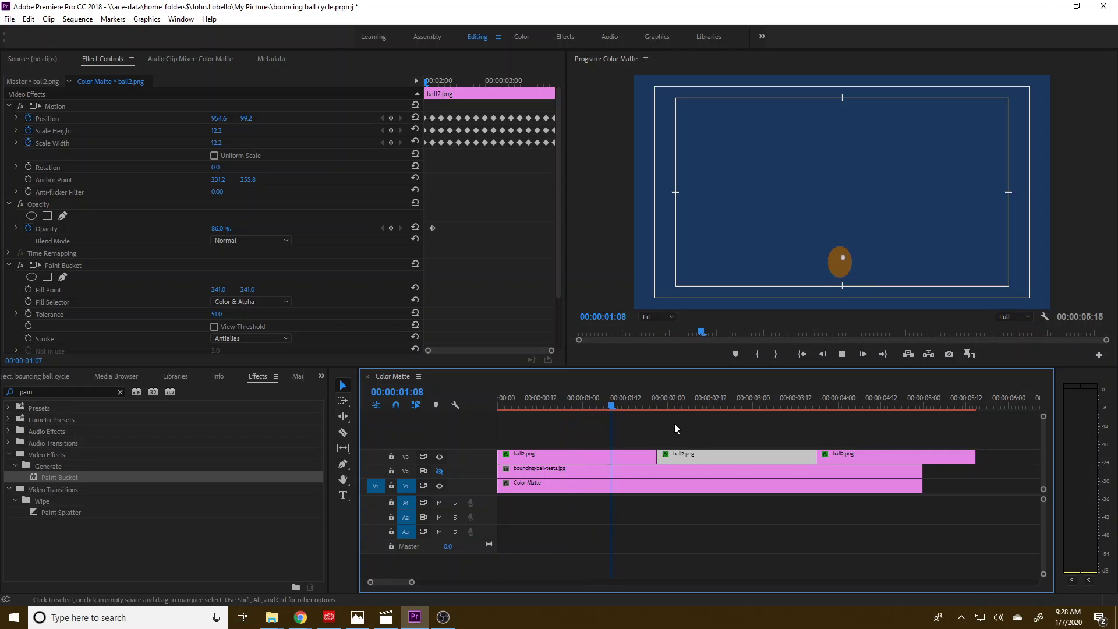
- Undo the two ball2.png copies and the clip's end trim, and play the restored clip from the start
left_click_drag(641, 402, 655, 406)
key("ctrl+z")
key("ctrl+z")
key("ctrl+z")
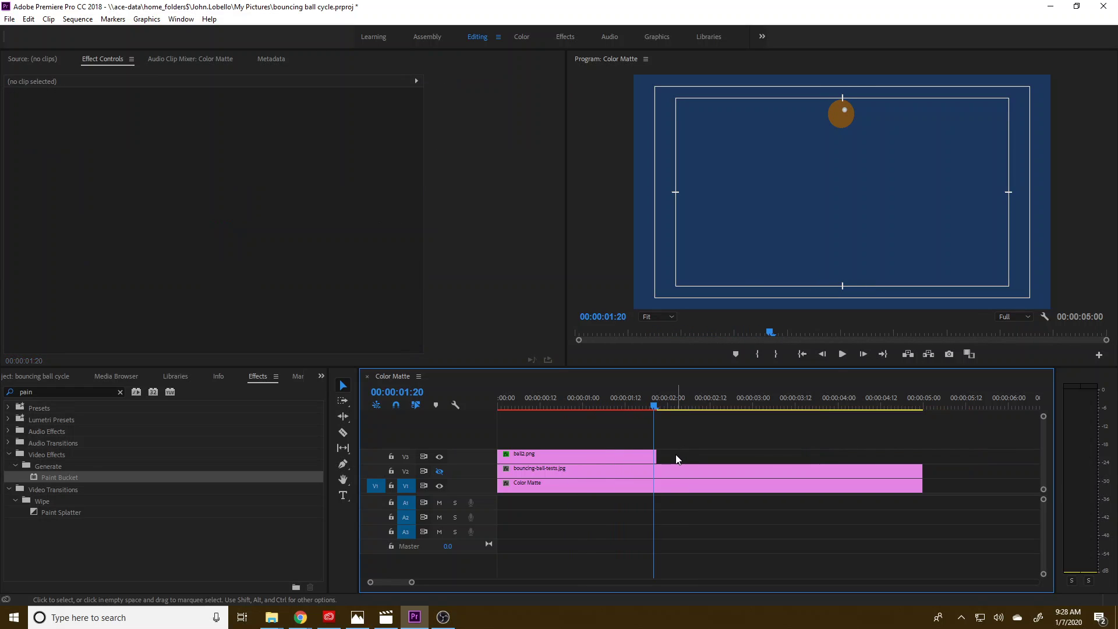
left_click(661, 406)
left_click(508, 401)
key("space")
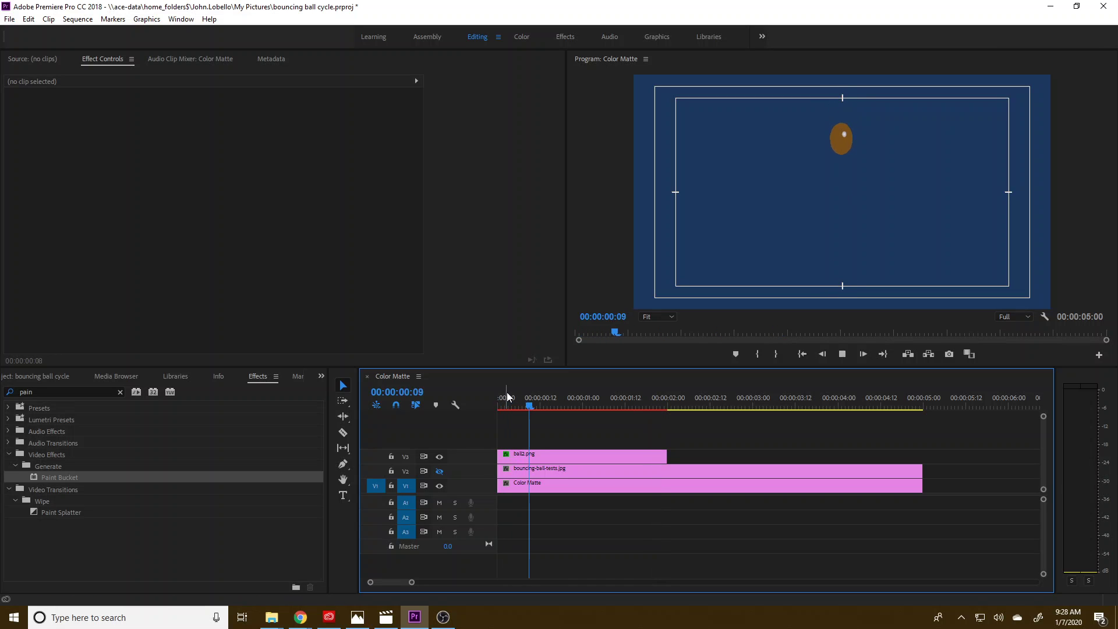
key("space")
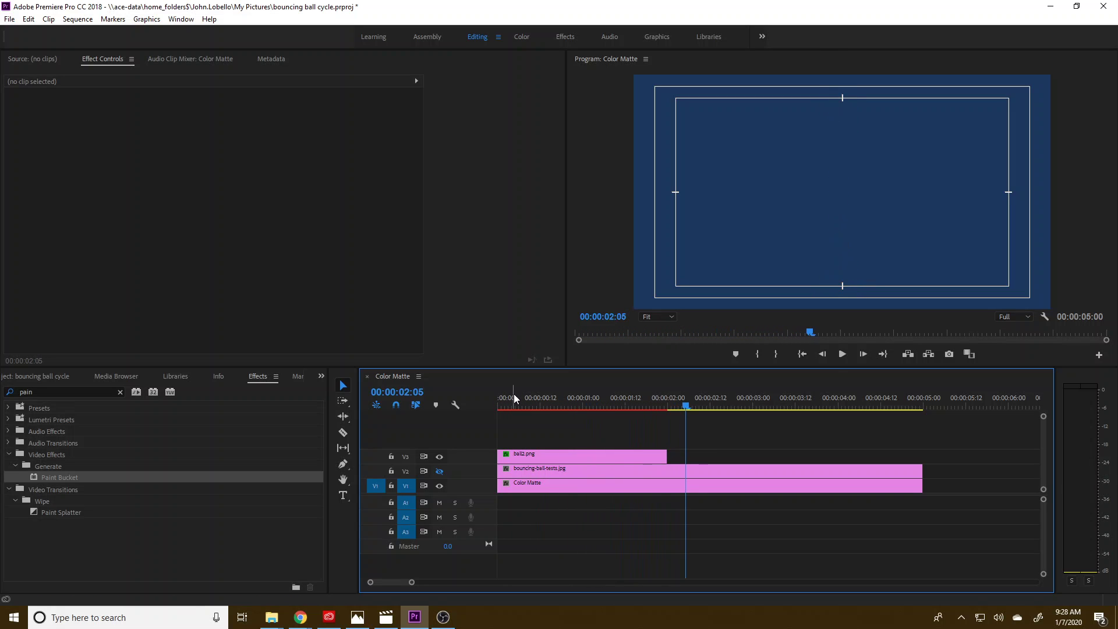
- Place two copies of the restored full-length ball2.png clip back to back after the original and play the sequence from the start
left_click(585, 455)
key("super")
key("super")
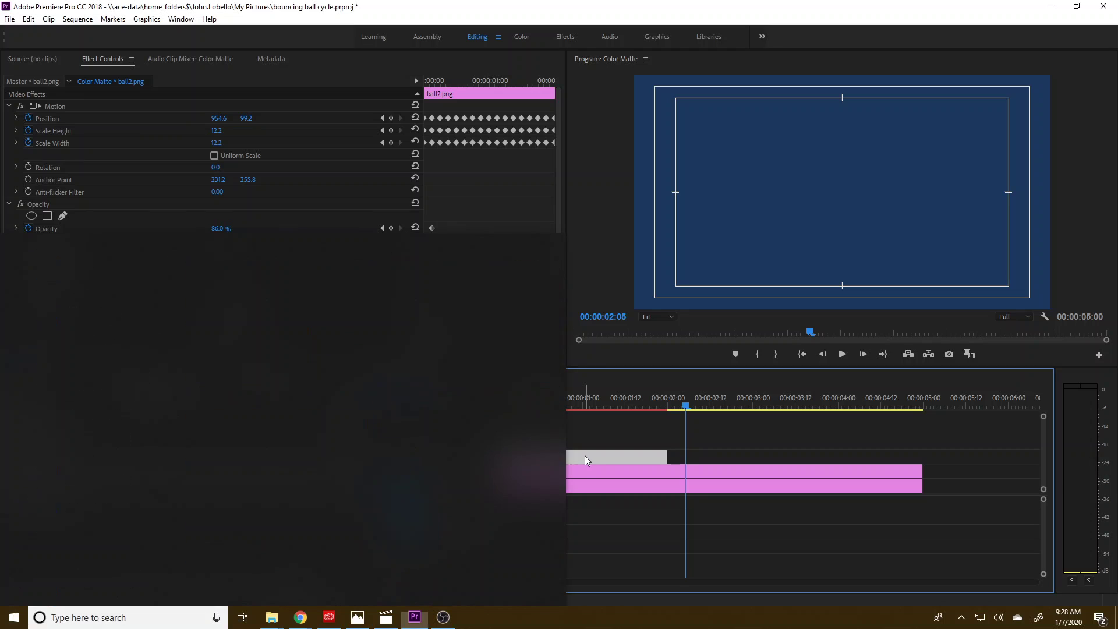
left_click_drag(585, 455, 754, 459)
left_click(651, 405)
key("space")
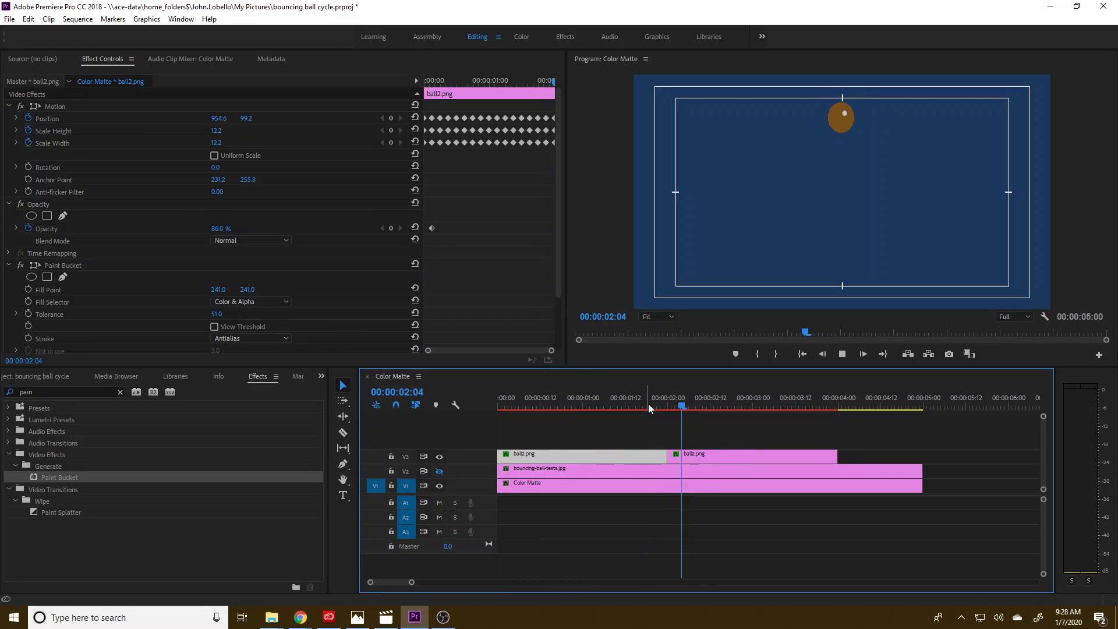
key("space")
left_click_drag(757, 455, 892, 460)
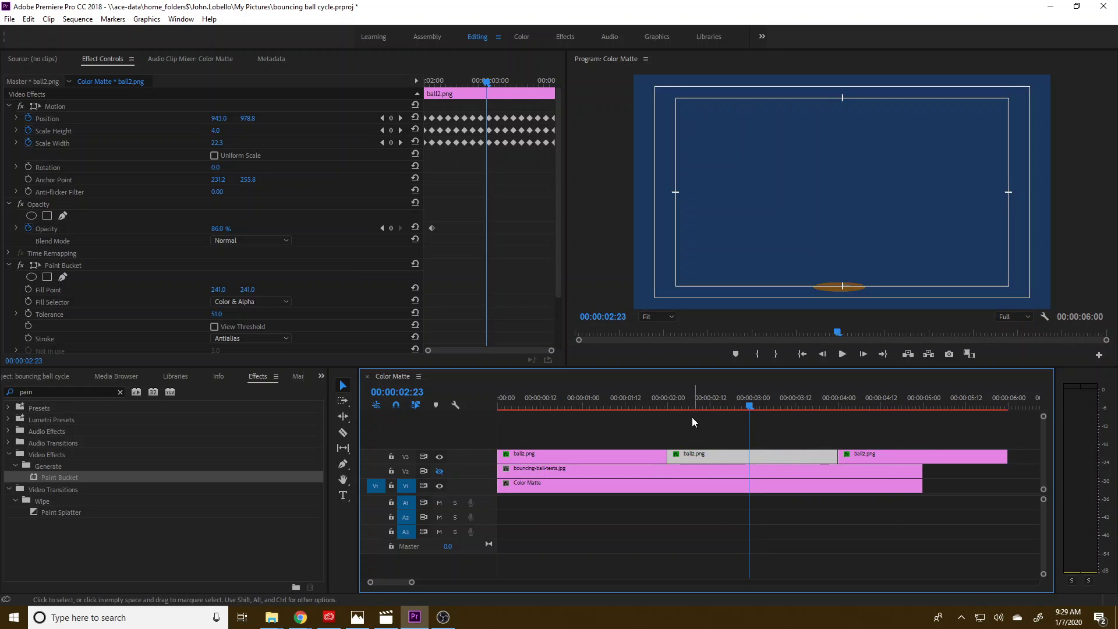
key("Home")
key("space")
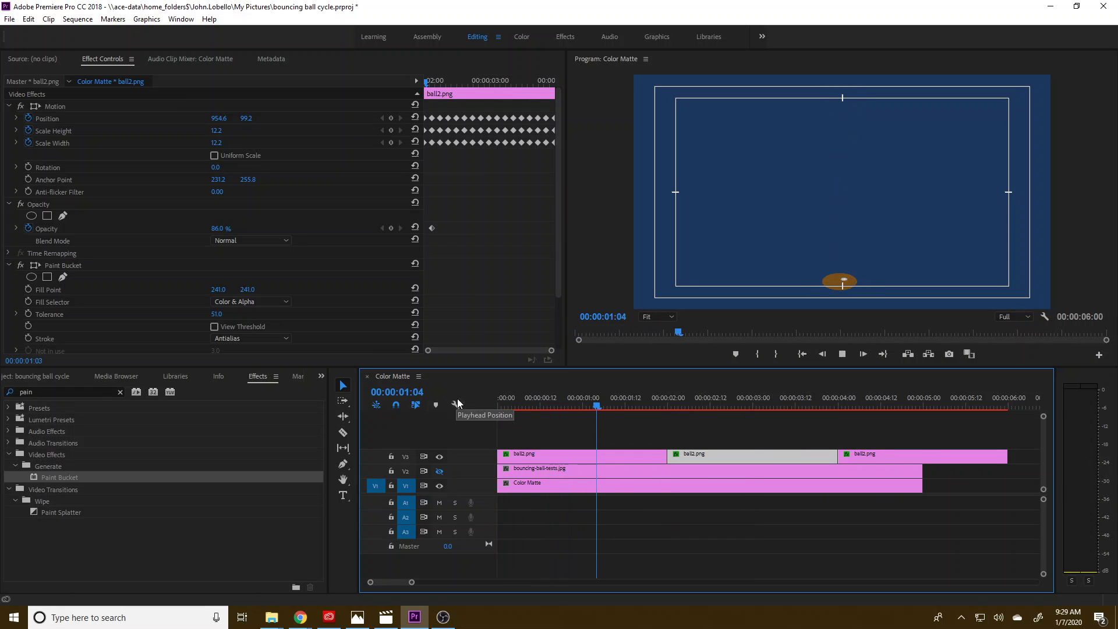
key("space")
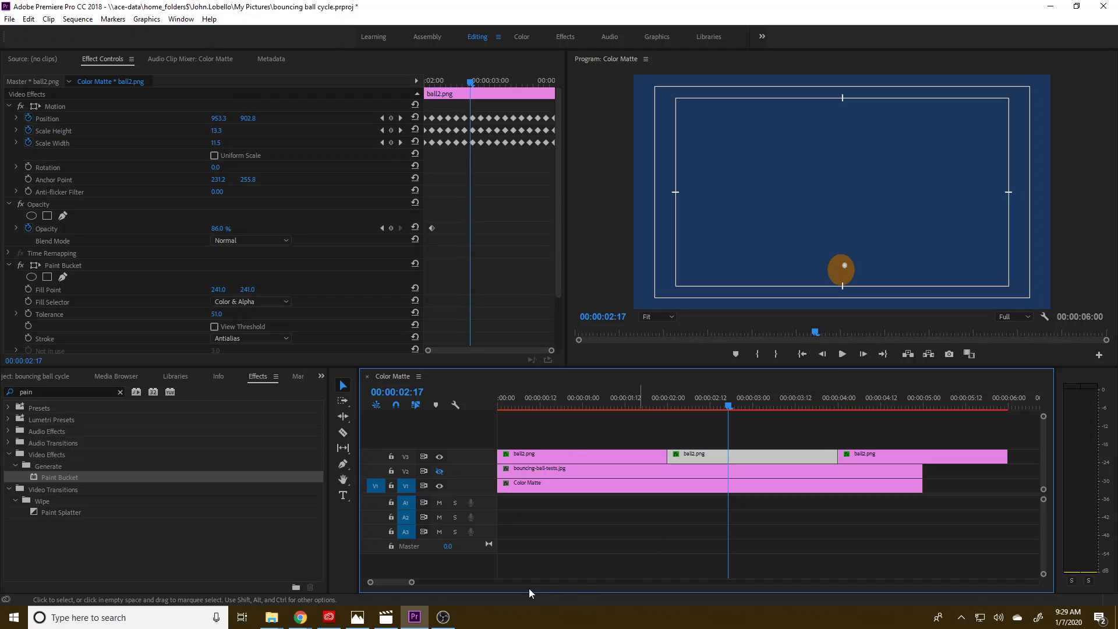
- Duplicate the three ball2.png clips along track V3 and delete the surplus last clip, keeping eight in a row
left_click_drag(412, 582, 462, 583)
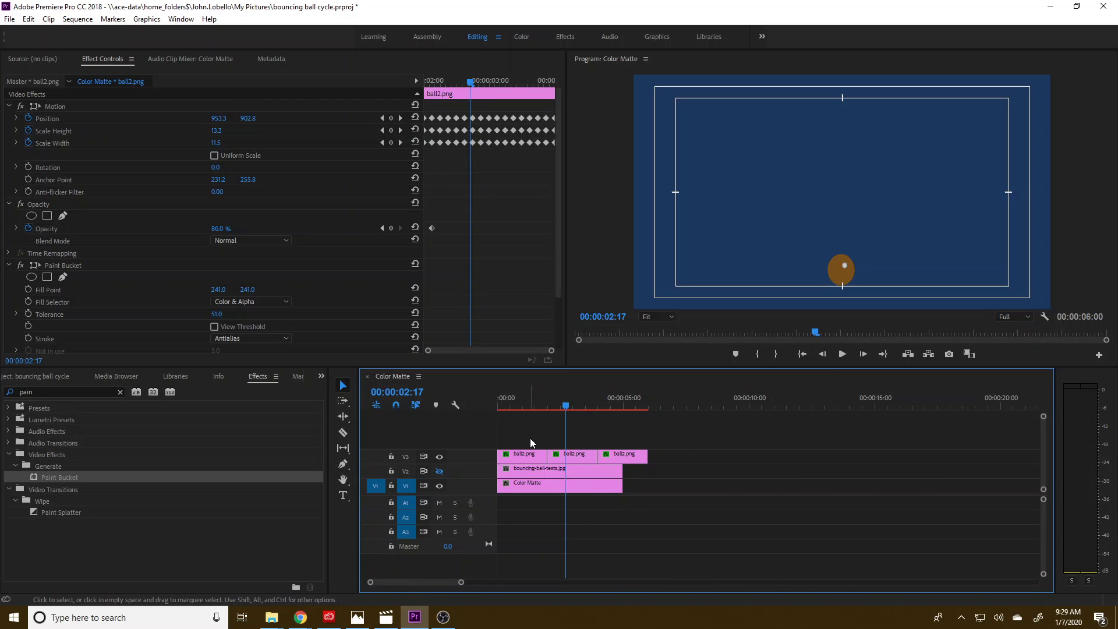
left_click_drag(530, 438, 654, 454)
mouse_move(644, 408)
left_mouse_down()
mouse_move(507, 407)
mouse_move(650, 405)
left_mouse_up()
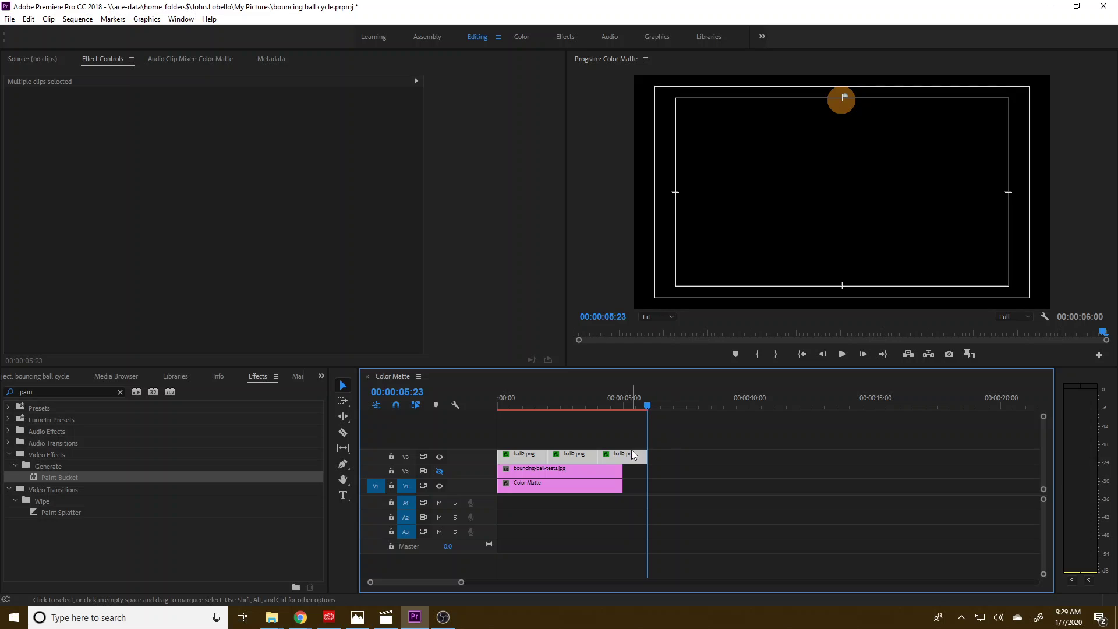
left_click_drag(605, 456, 920, 501)
left_click_drag(827, 494, 829, 457)
left_click(920, 463)
key("Delete")
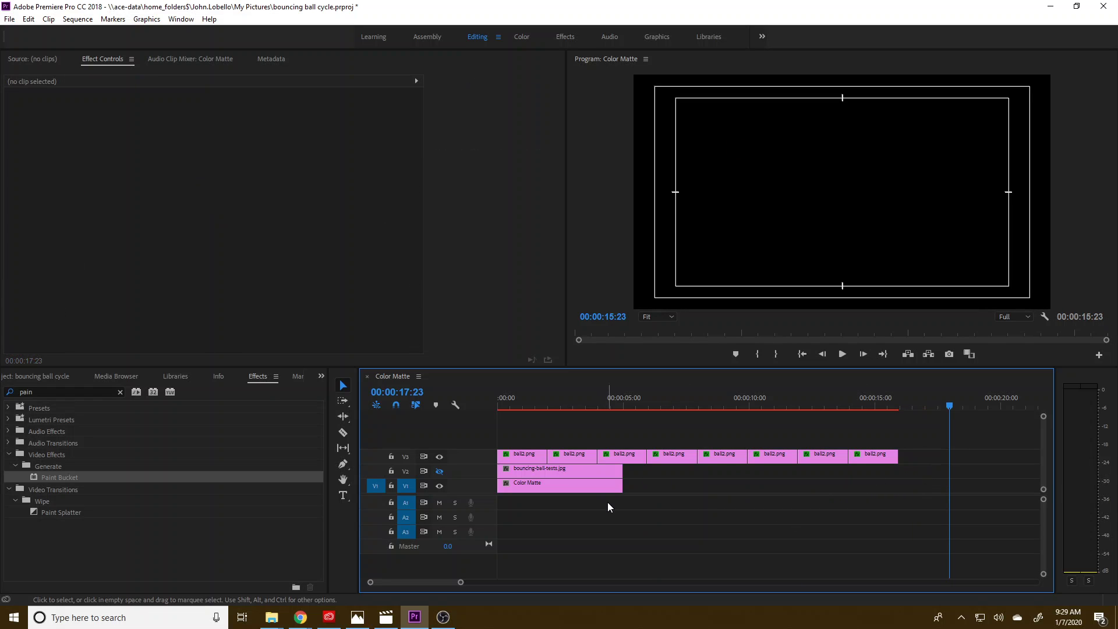
- Delete the bouncing-ball-tests.jpg sketch clip and extend the Color Matte to the end of the last ball2.png clip
left_click_drag(608, 506, 616, 473)
left_click(610, 476)
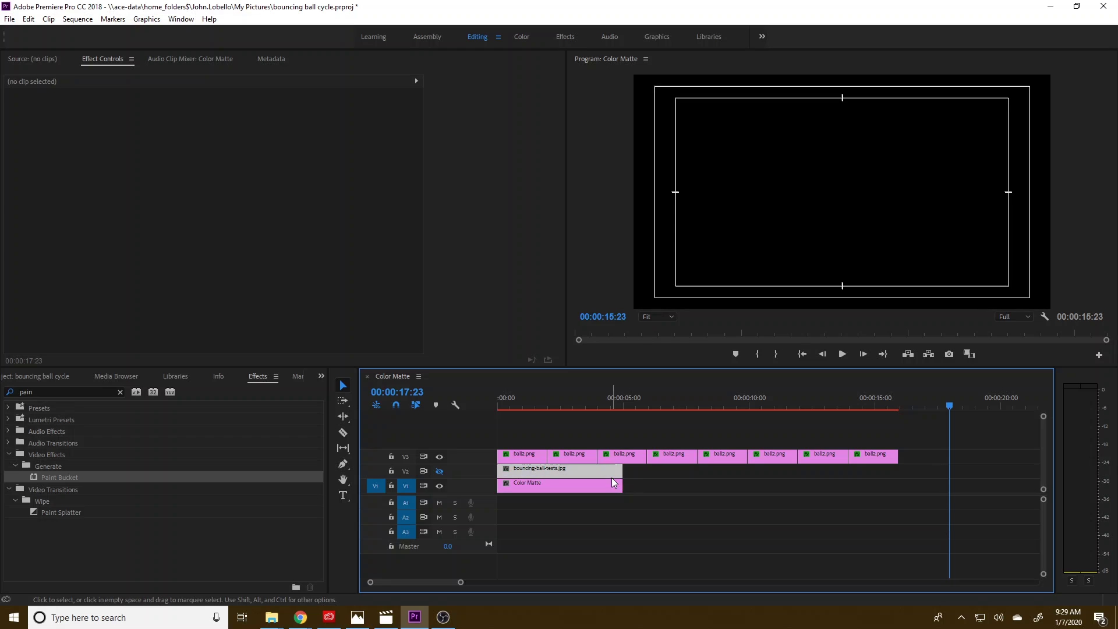
key("Delete")
left_click_drag(618, 484, 898, 484)
left_click_drag(874, 407, 419, 414)
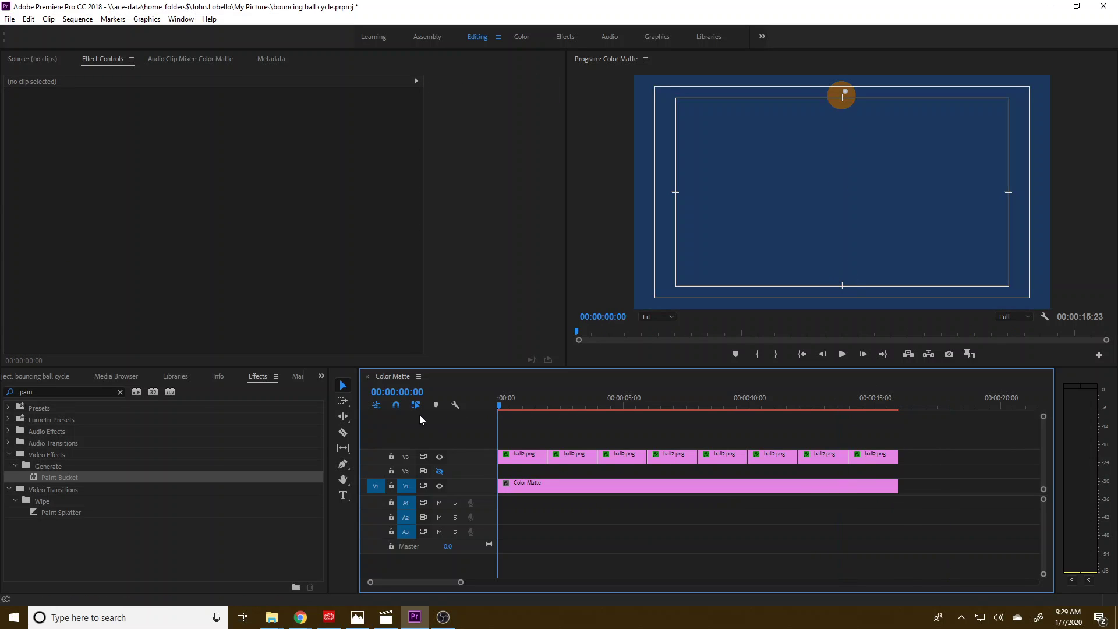
key("space")
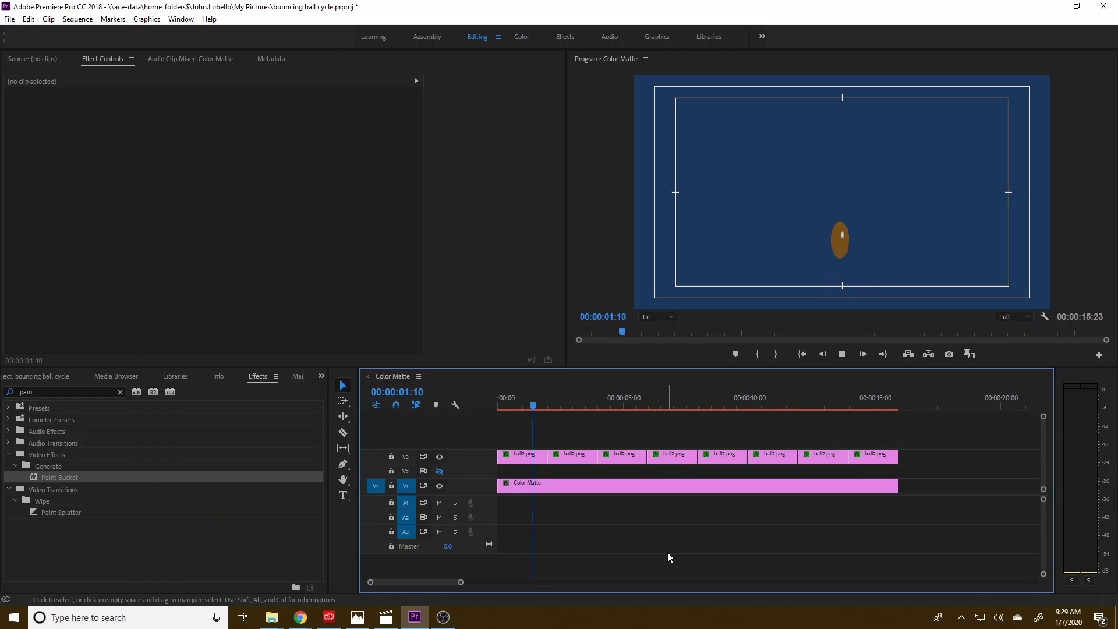
- Stop playback and set the program preview's zoom level to 25%
left_click(513, 486)
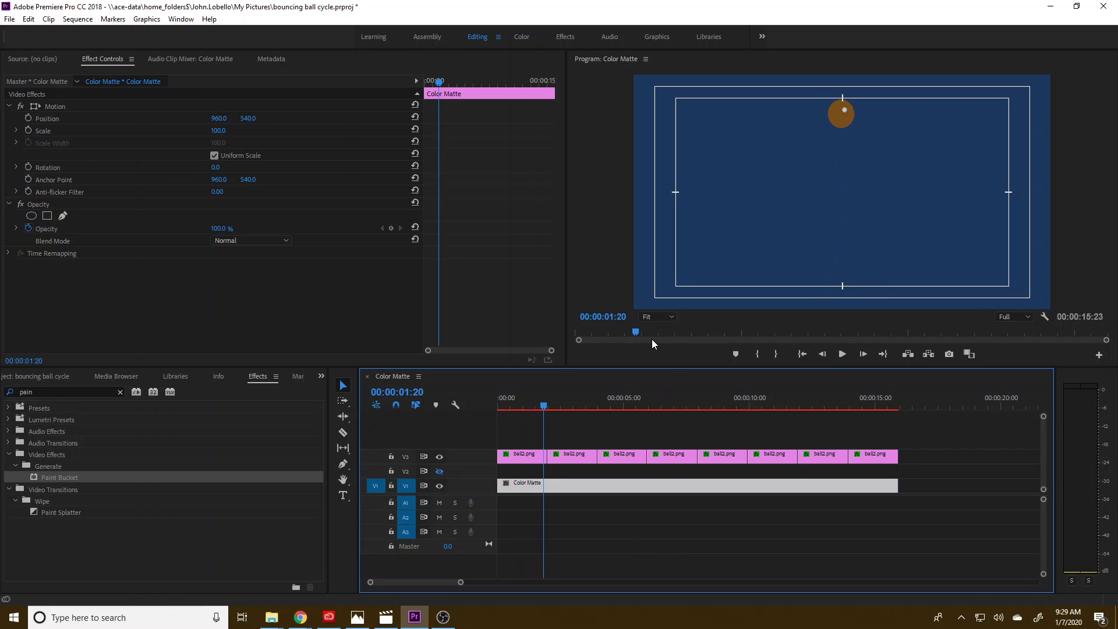
left_click(668, 316)
left_click(670, 317)
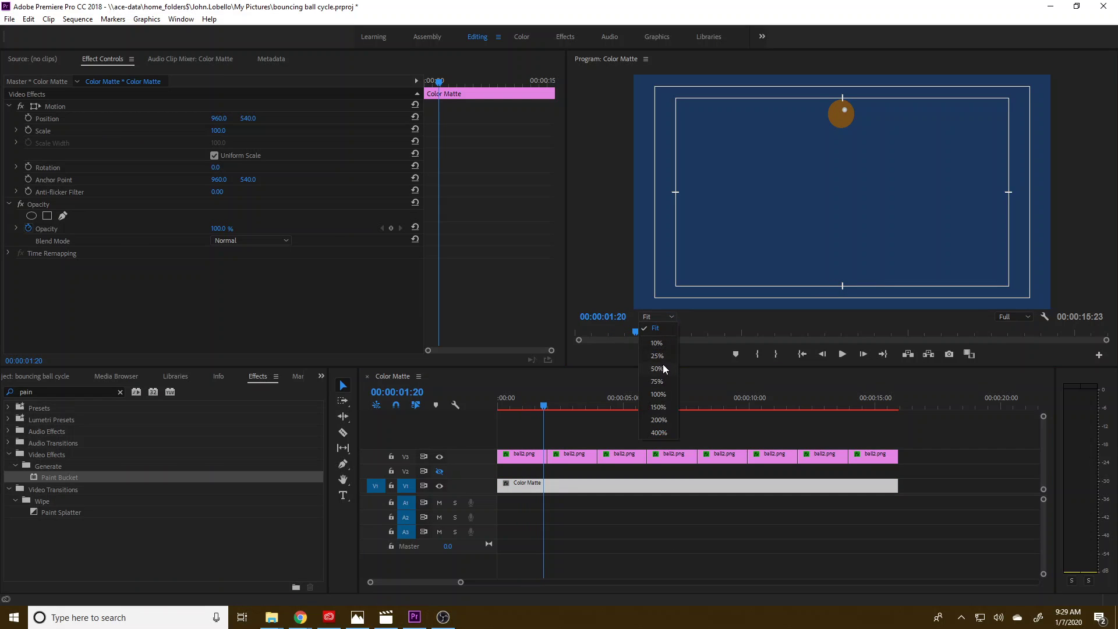
left_click(663, 365)
left_click(671, 319)
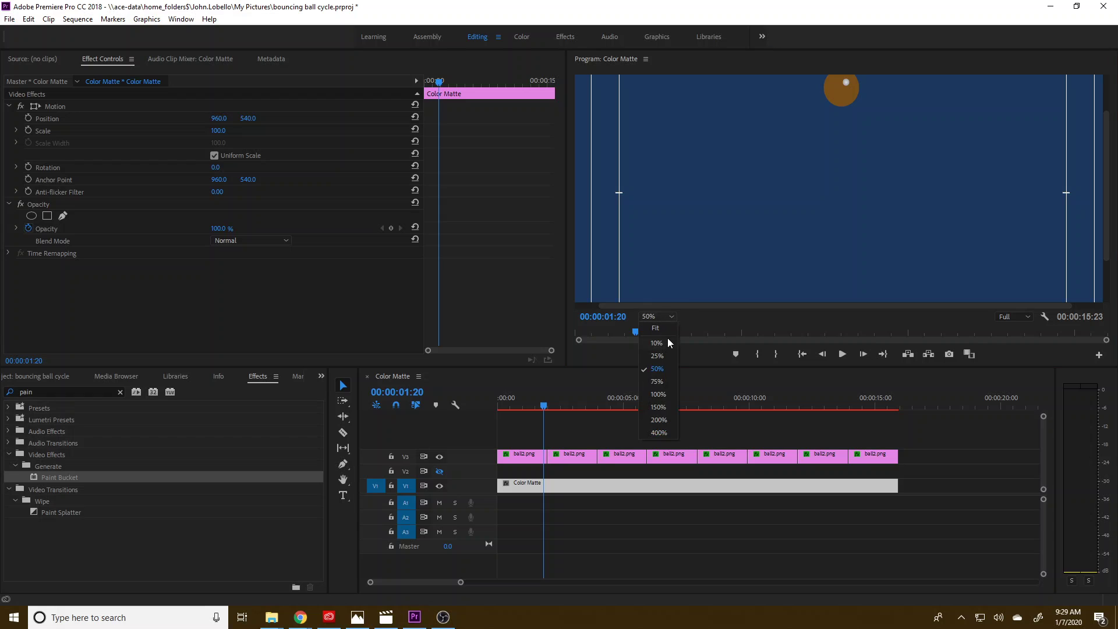
left_click(669, 358)
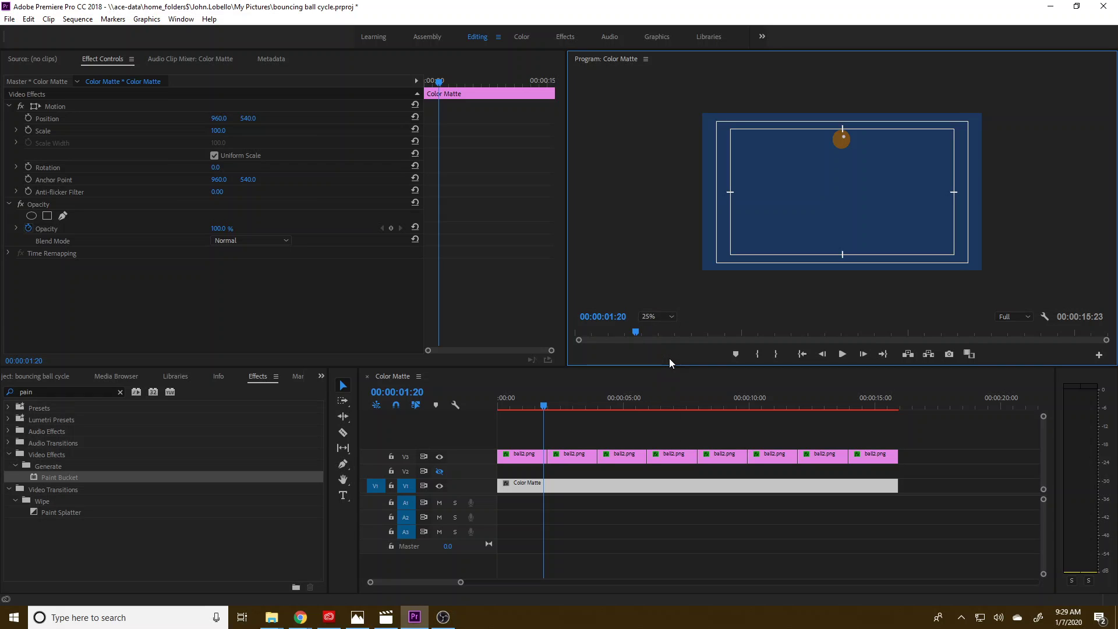
- Draw a closed rectangular floor shape with the Pen tool across the bottom of the frame, extending past its edges
left_click(532, 475)
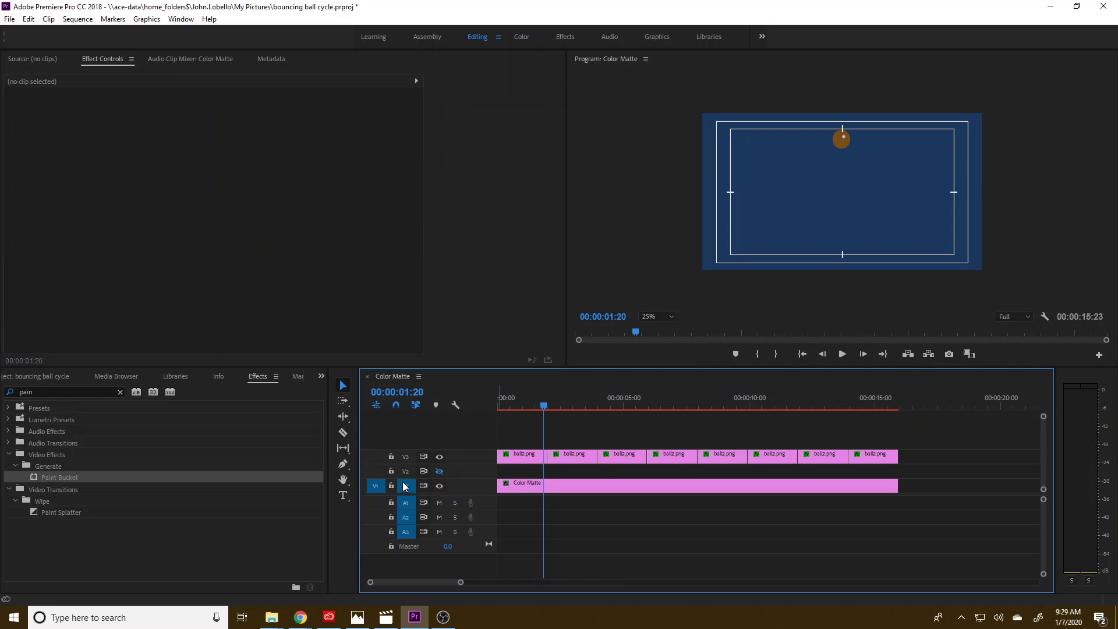
left_click(341, 468)
left_click(687, 283)
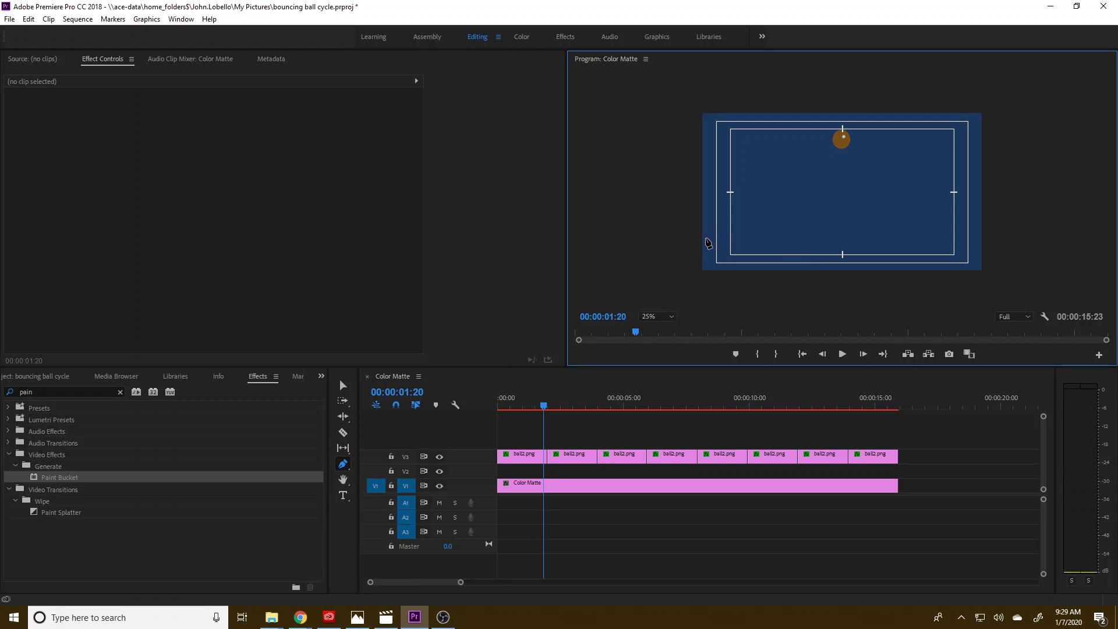
left_click(706, 238)
left_click(998, 238)
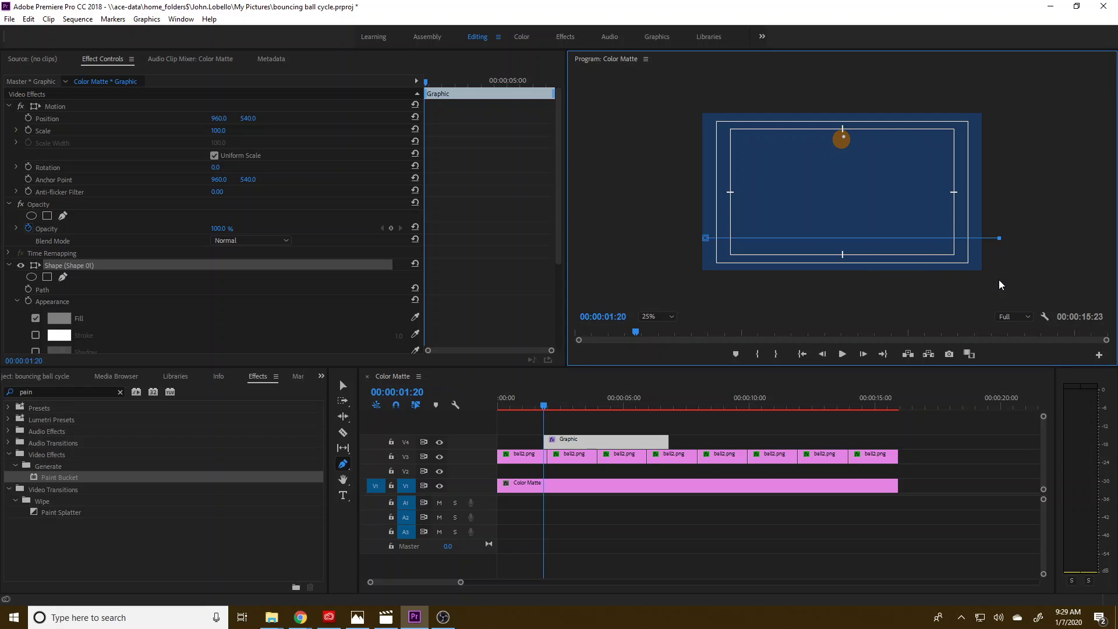
left_click(998, 279)
left_click(696, 280)
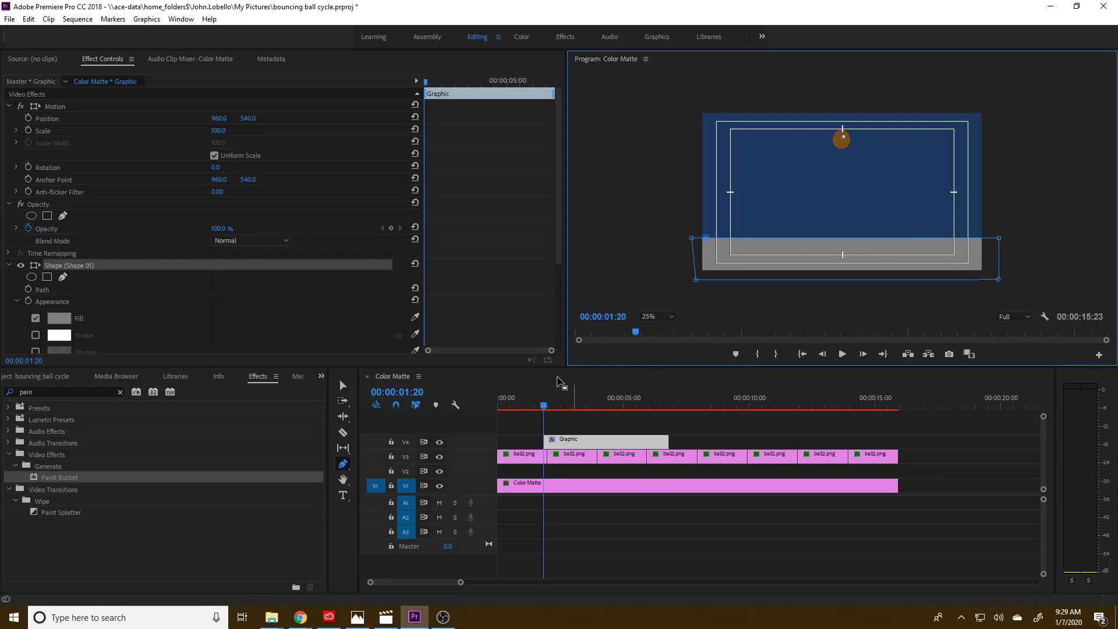
- Fit the floor graphic clip to the full length of the ball clips on track V2 and play the sequence through
key("v")
left_click_drag(548, 435, 515, 470)
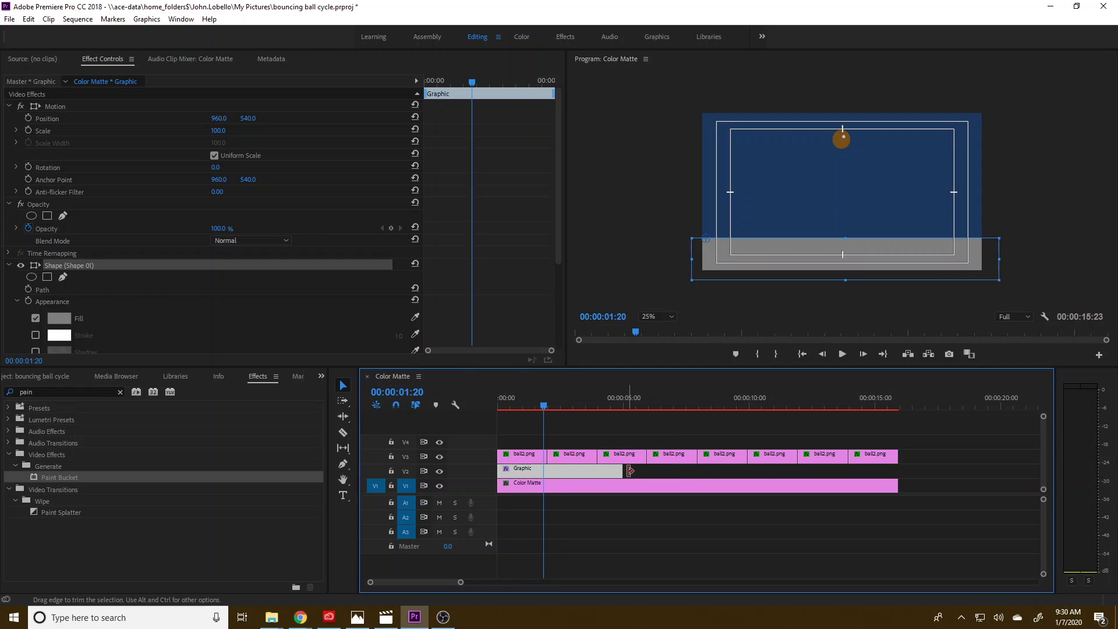
left_click_drag(685, 472, 898, 471)
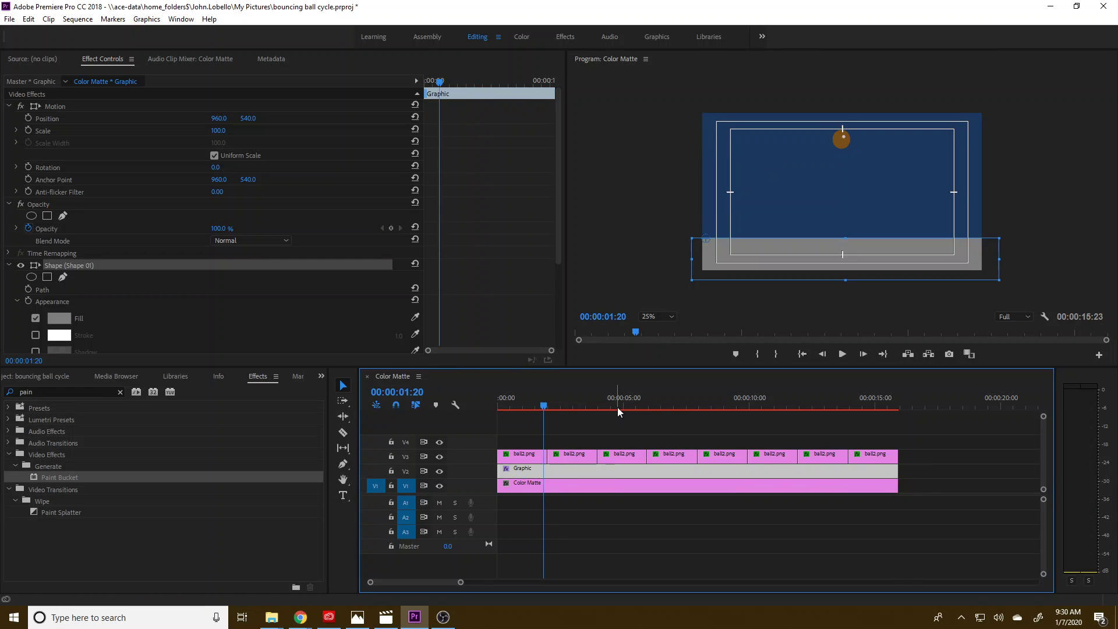
key("Home")
key("space")
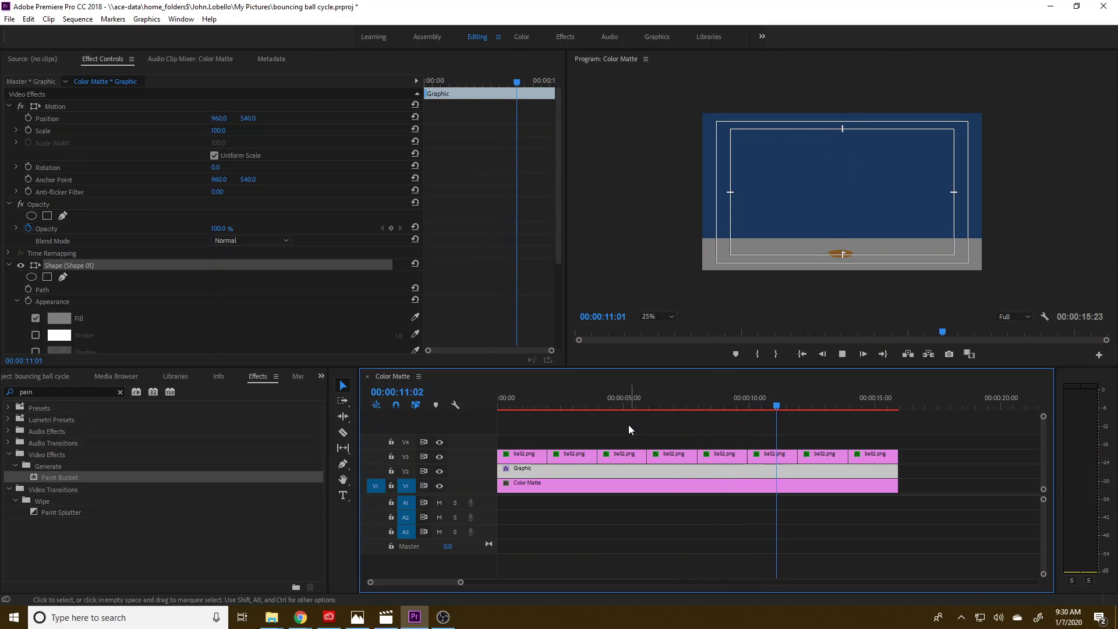
left_click_drag(603, 400, 846, 389)
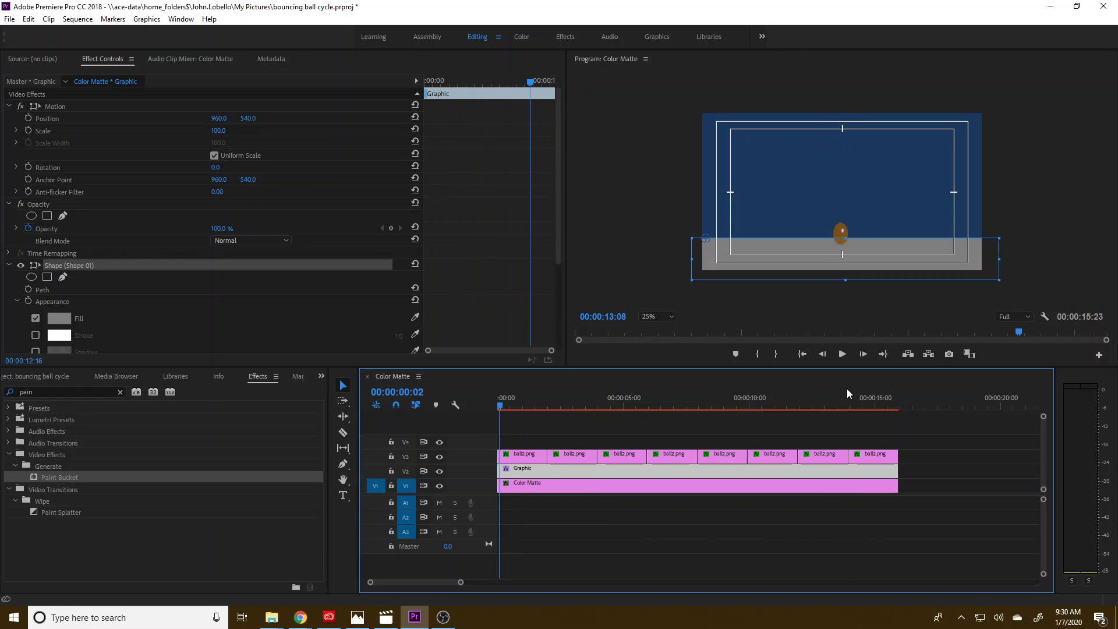
- Add a text layer with the presenter's surname above the ball at 00:00:03:10 with the Type tool
left_click_drag(693, 394, 583, 402)
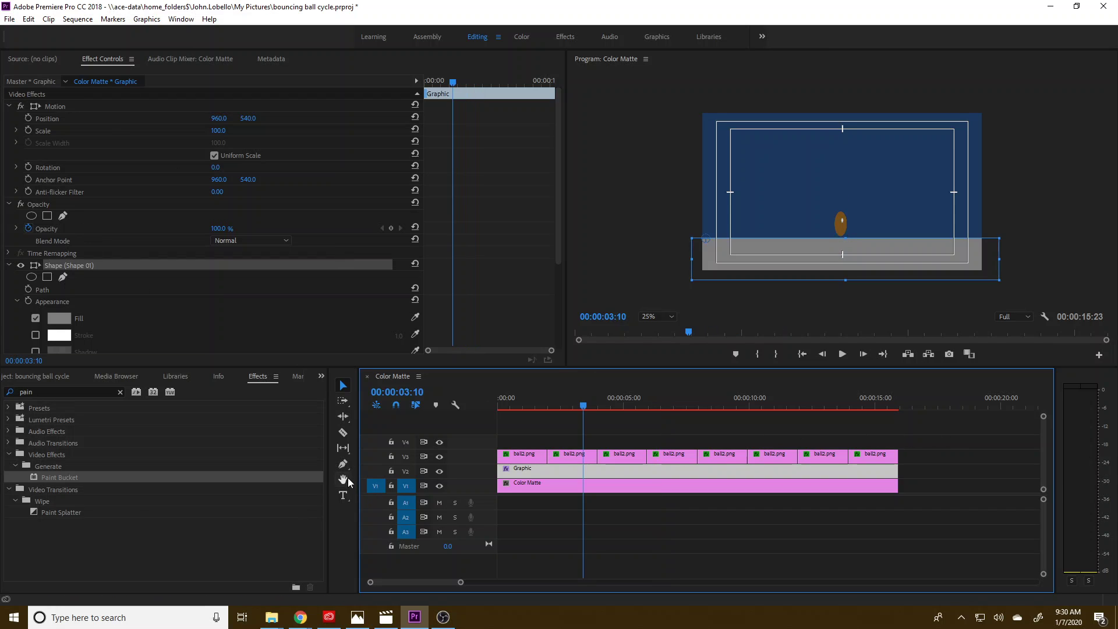
left_click(343, 496)
left_click(821, 161)
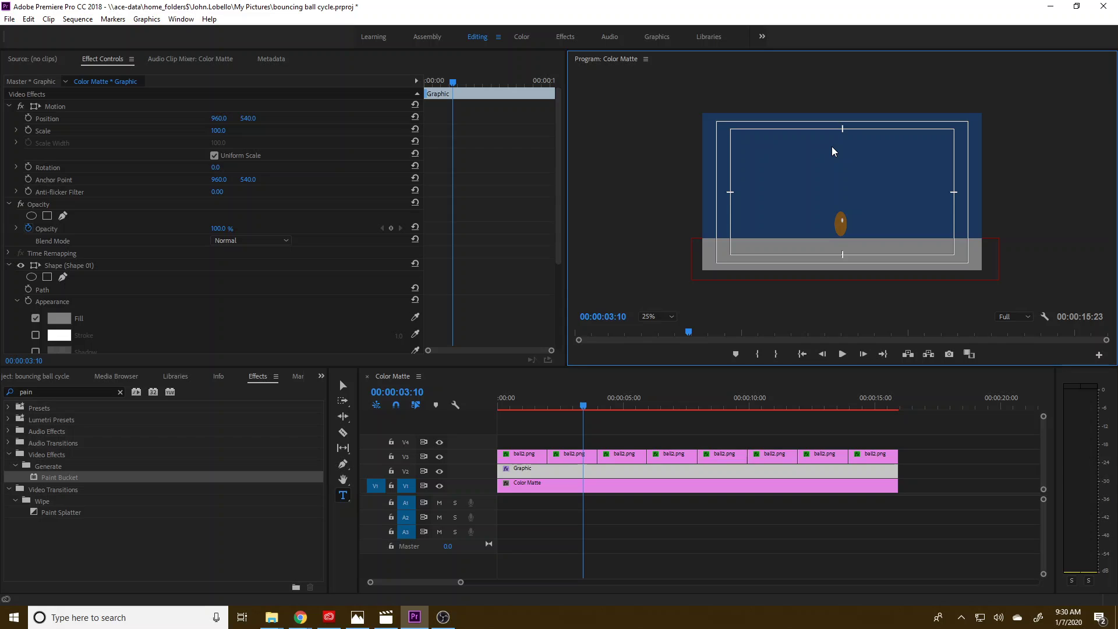
left_click(834, 151)
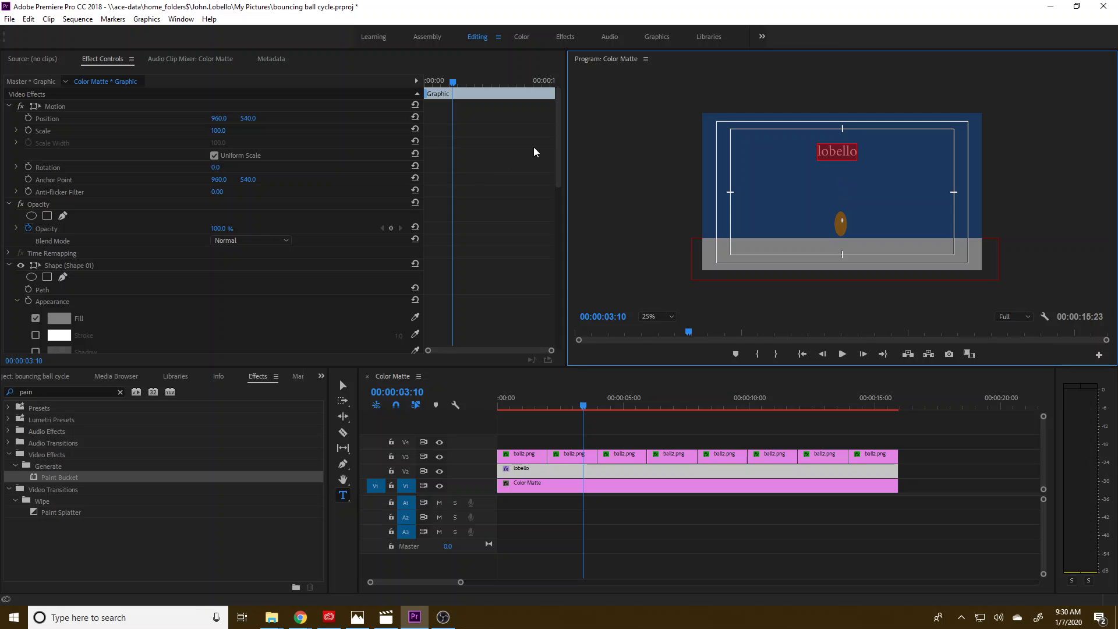
- Change the font of the new text layer to Lemon/Milk Bold
left_click_drag(556, 175, 556, 243)
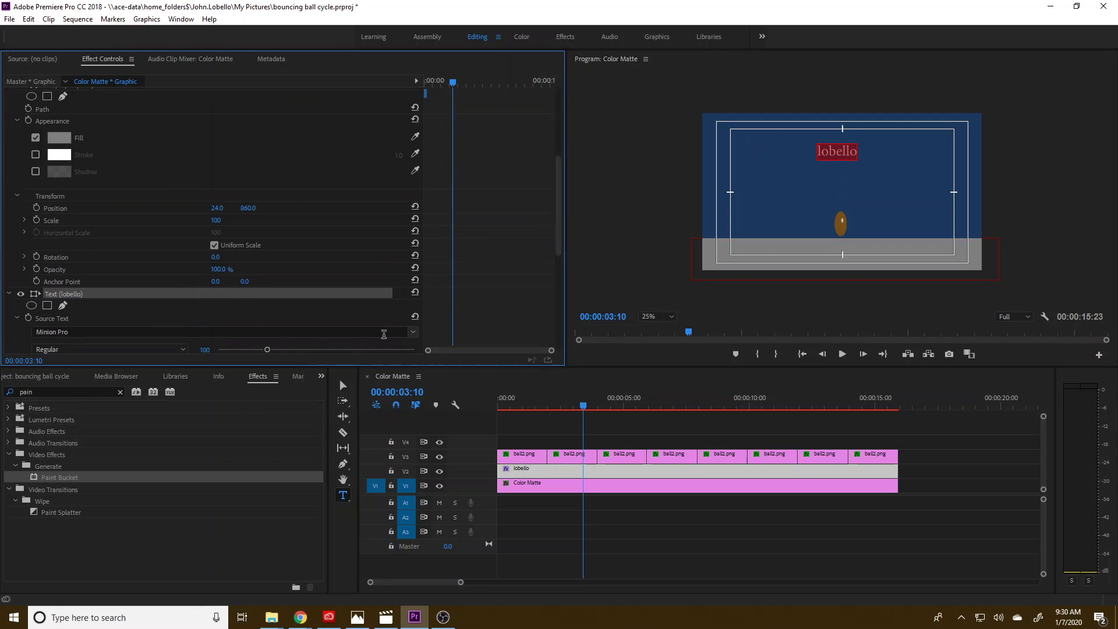
left_click(384, 334)
type("lemon")
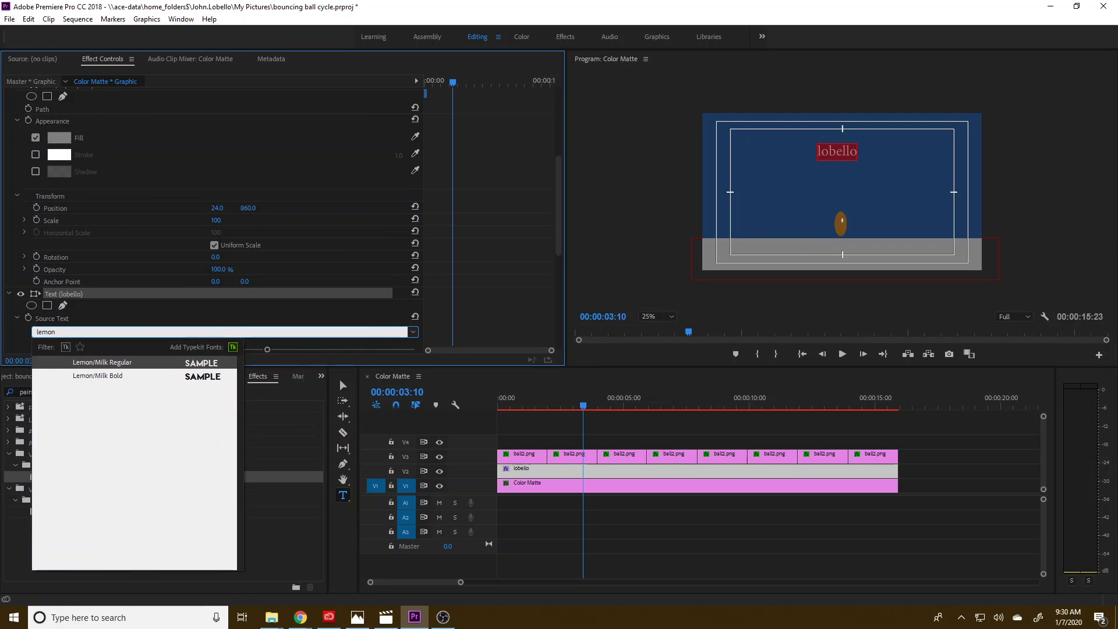
left_click(192, 376)
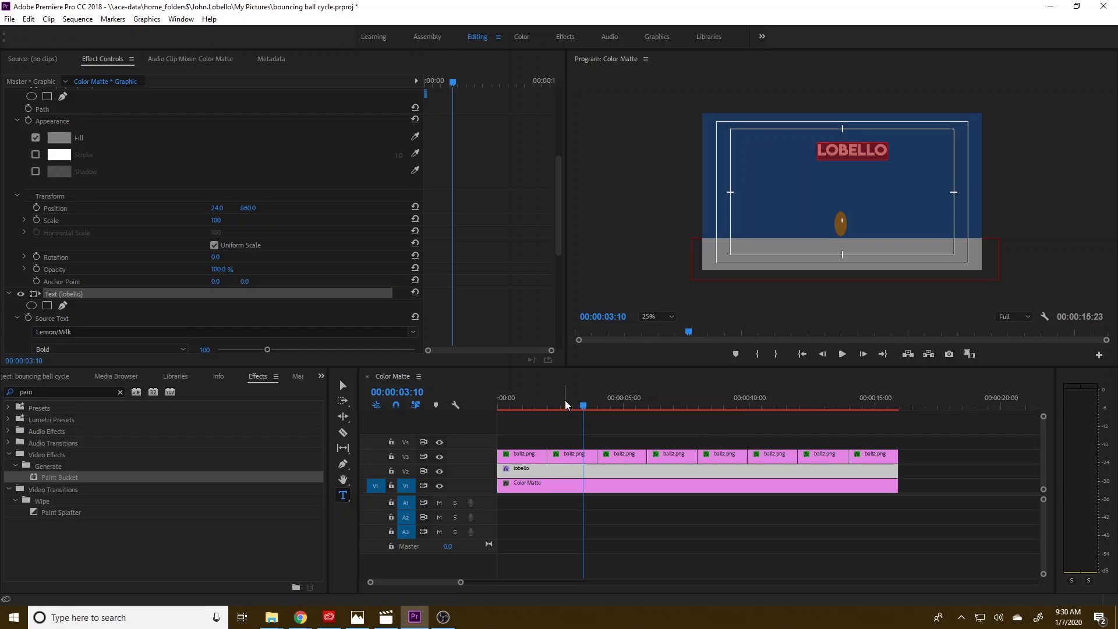
- Return to the start of the sequence and change the floor shape's fill colour to white
left_click_drag(565, 403, 501, 399)
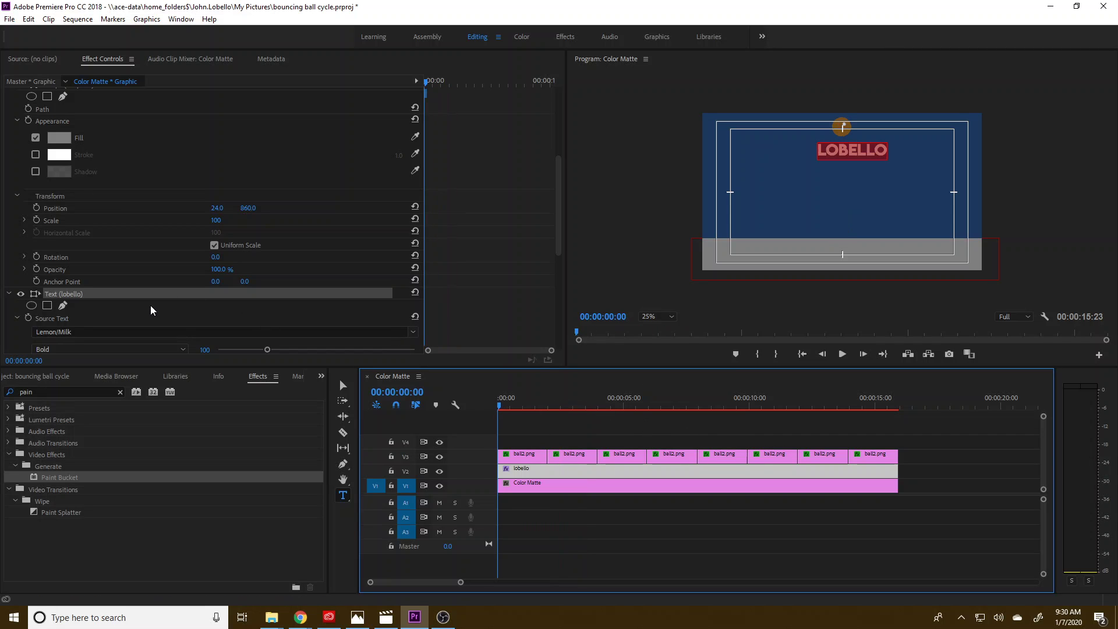
left_click(52, 141)
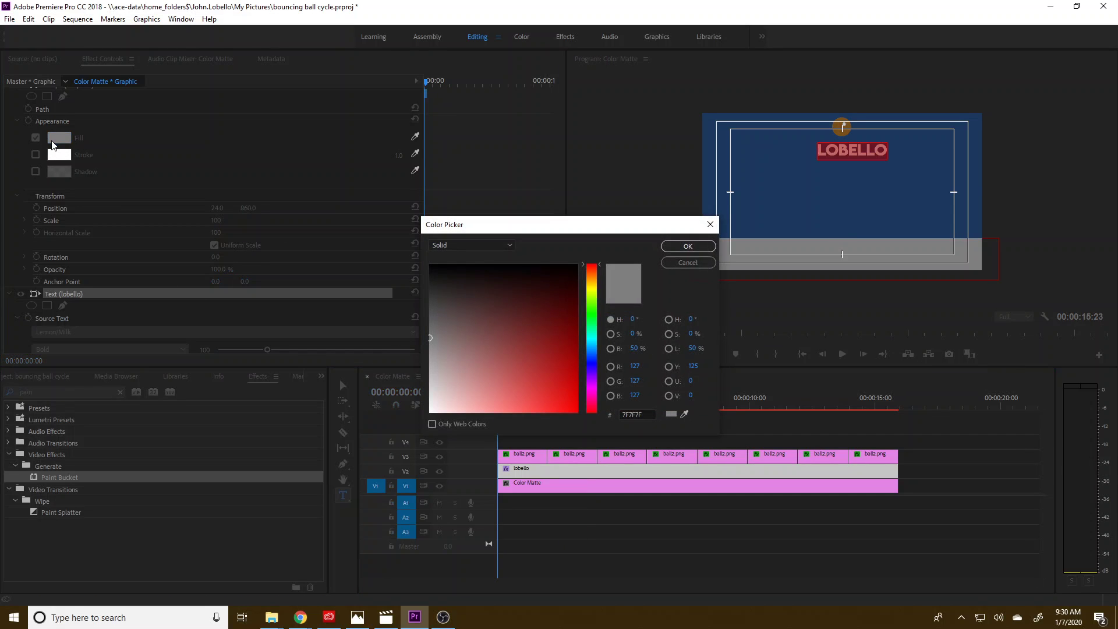
left_click(688, 246)
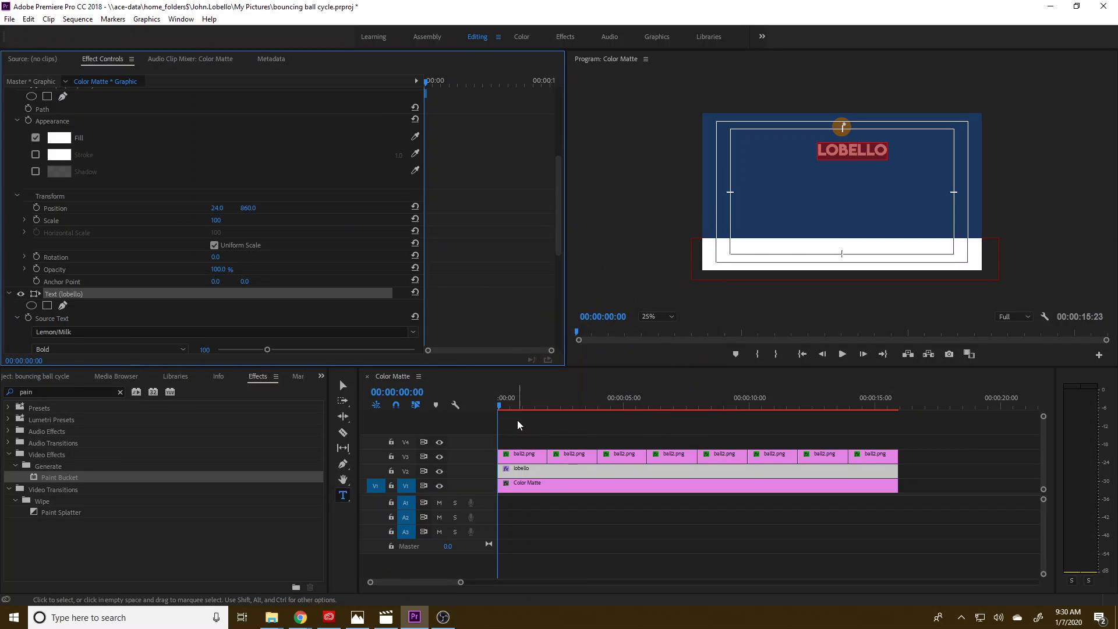
- Play the sequence from the start to review the bouncing ball, white floor and title, and stop playback
left_click_drag(511, 402, 470, 401)
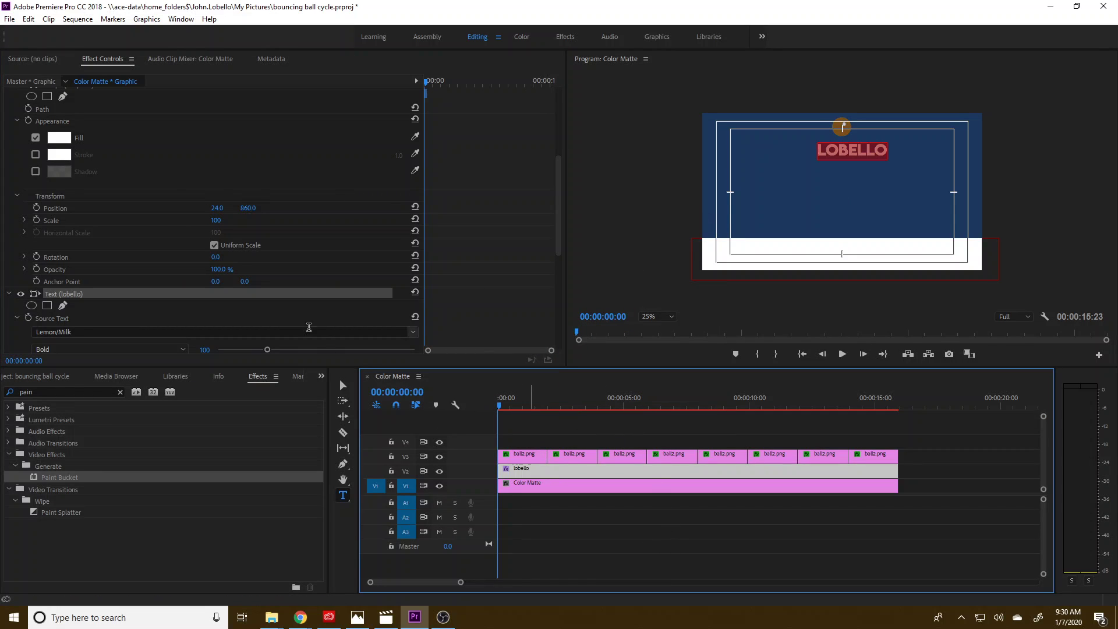
left_click(342, 385)
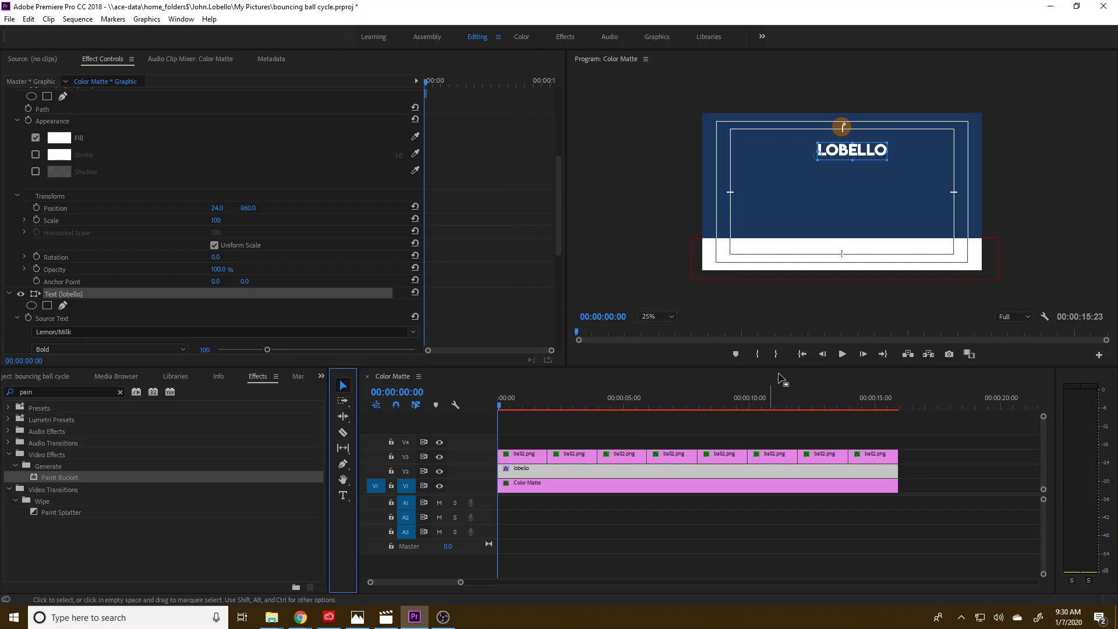
left_click(842, 354)
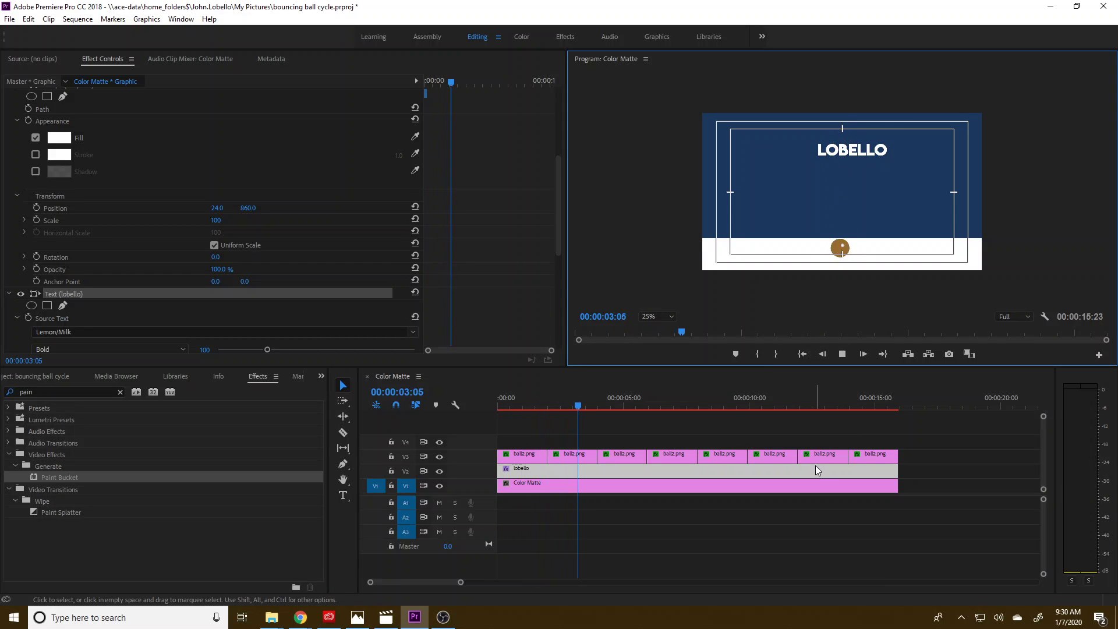
left_click(552, 434)
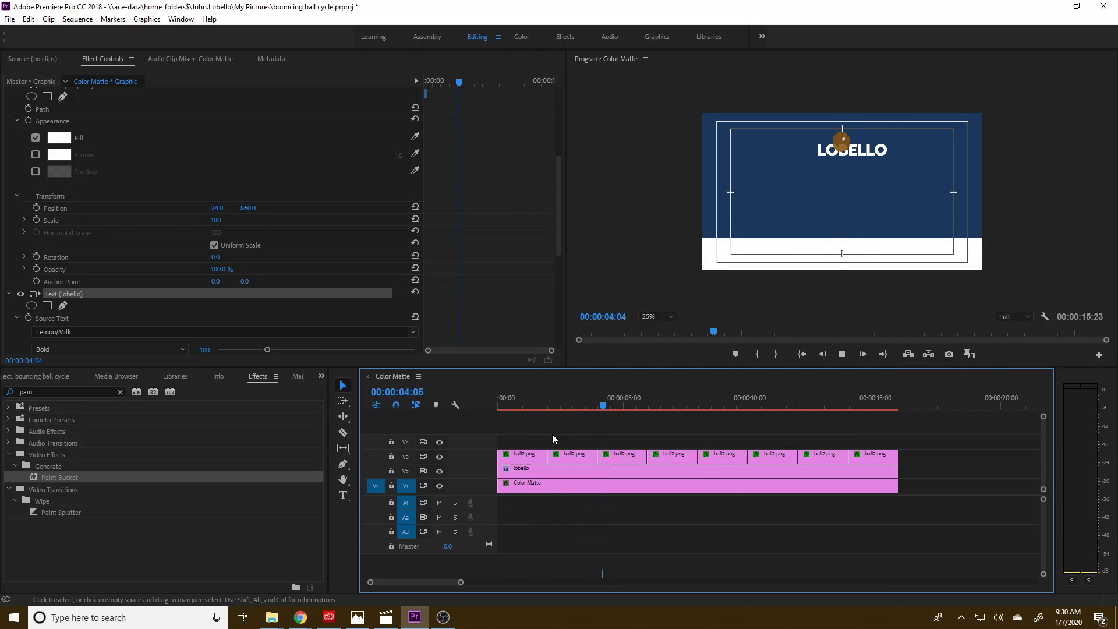
left_click(583, 468)
left_click_drag(533, 436, 897, 456)
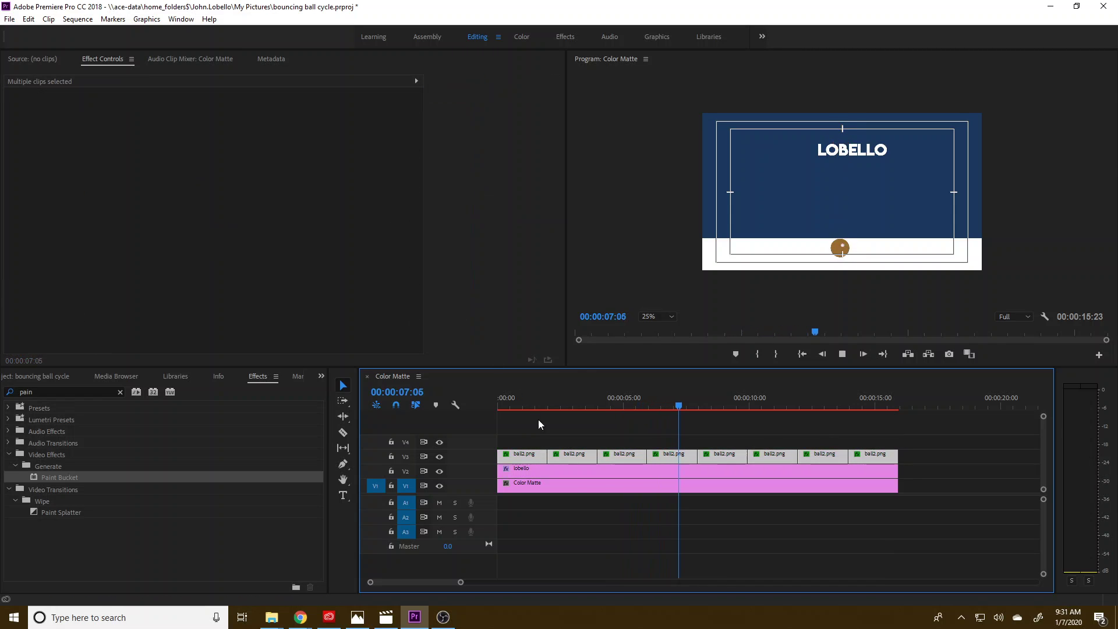
left_click(561, 469)
left_click(841, 355)
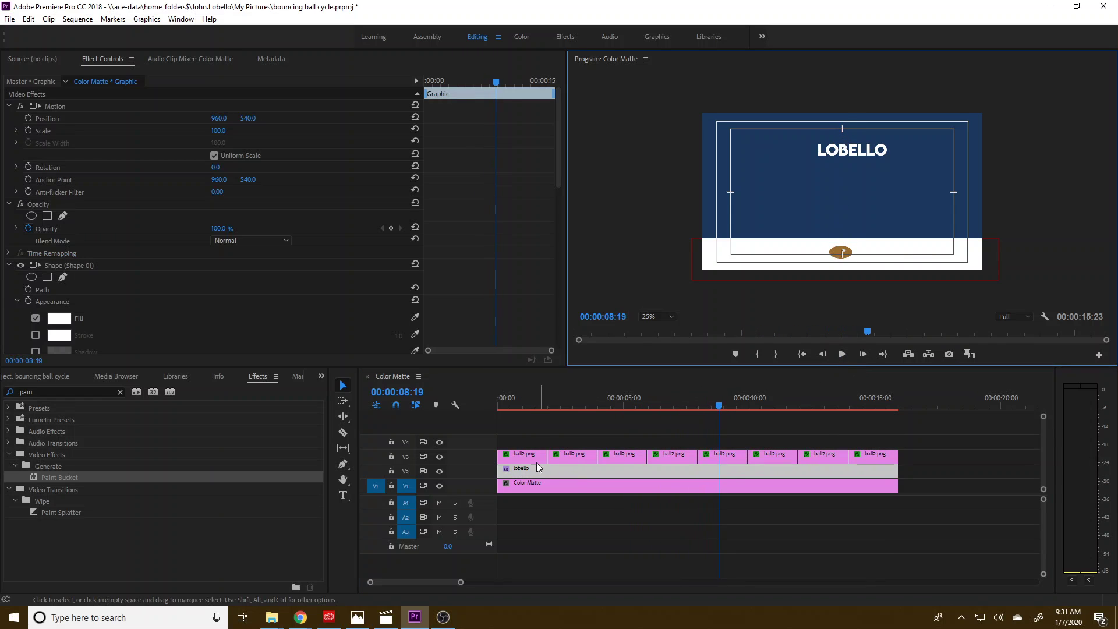
- Set the opacity of each ball clip on track V3 to 100%
left_click(523, 457)
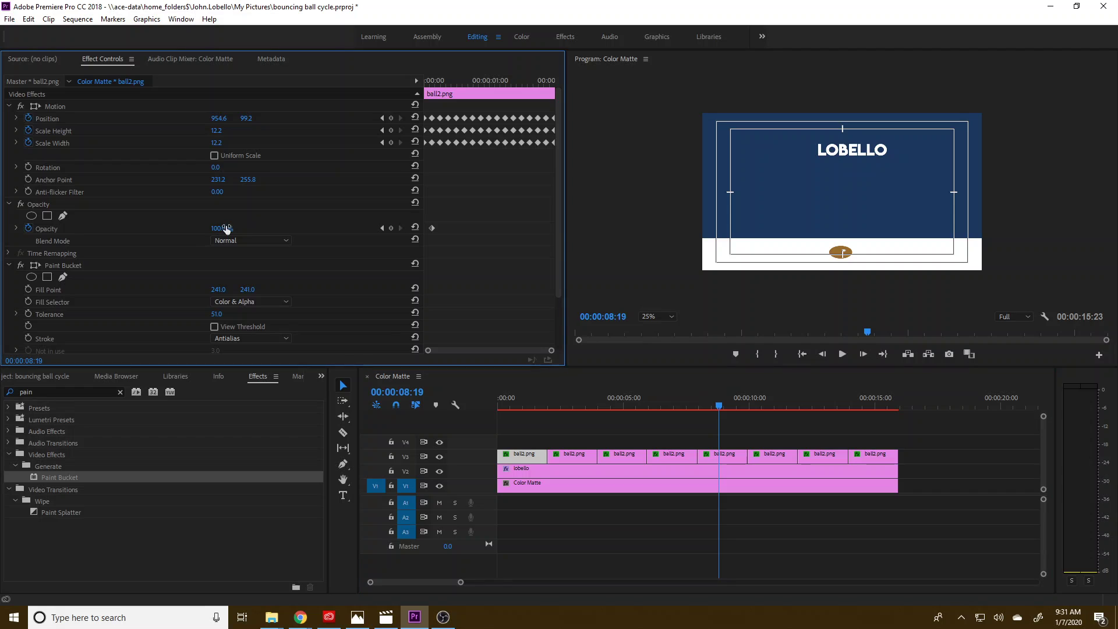
left_click(575, 456)
left_click_drag(218, 225, 233, 225)
left_click(625, 464)
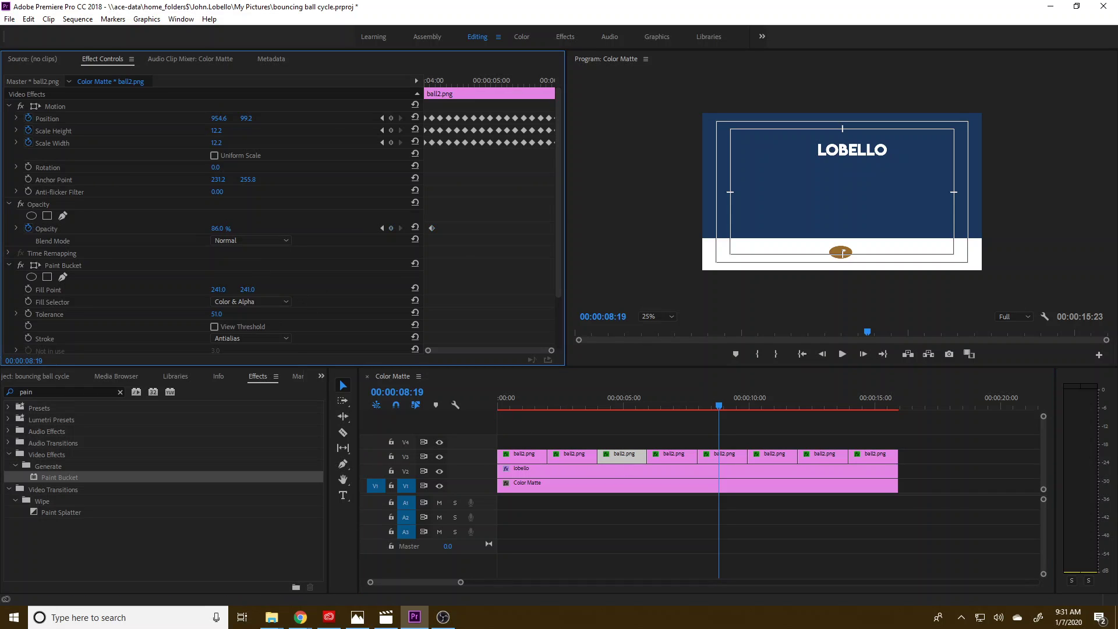
left_click(674, 459)
left_click_drag(219, 229, 233, 229)
left_click(724, 464)
left_click(767, 460)
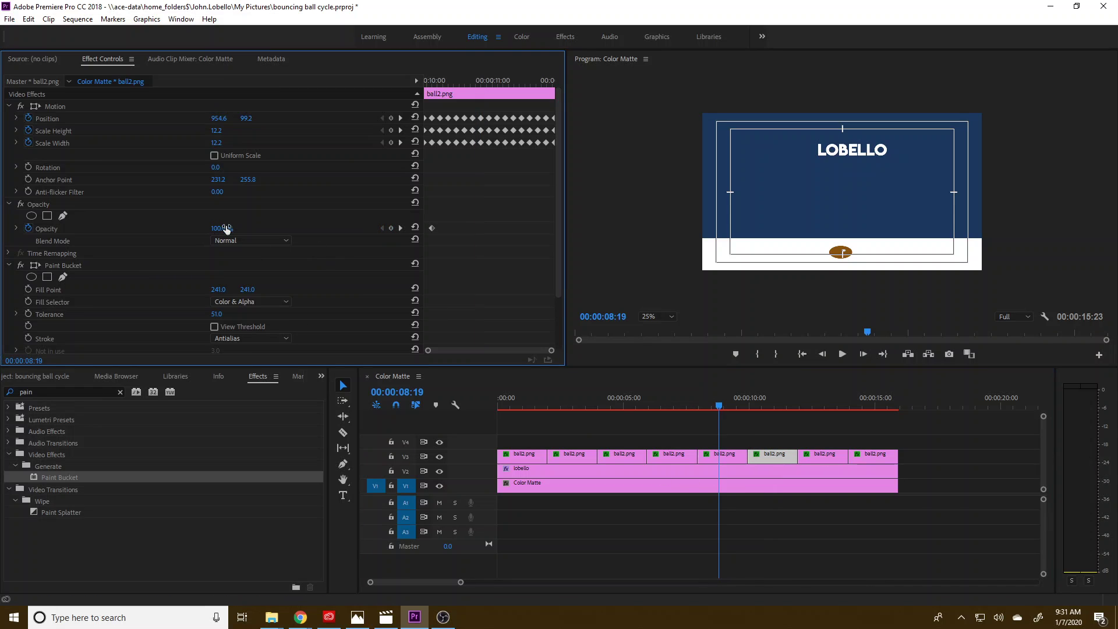
left_click(838, 458)
left_click(224, 229)
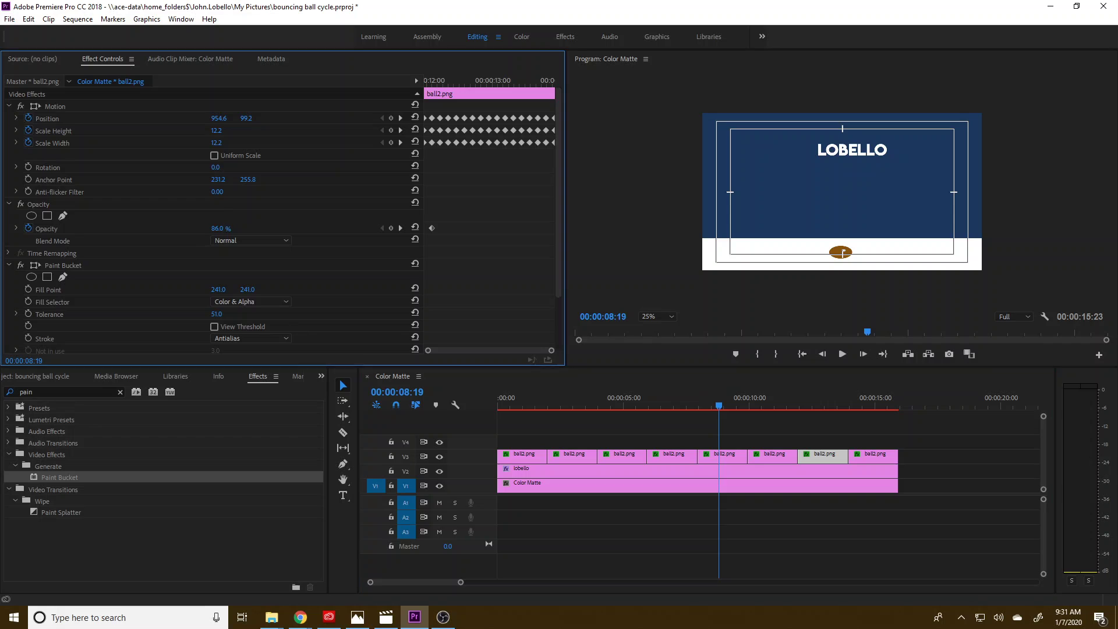
left_click(860, 457)
left_click(223, 231)
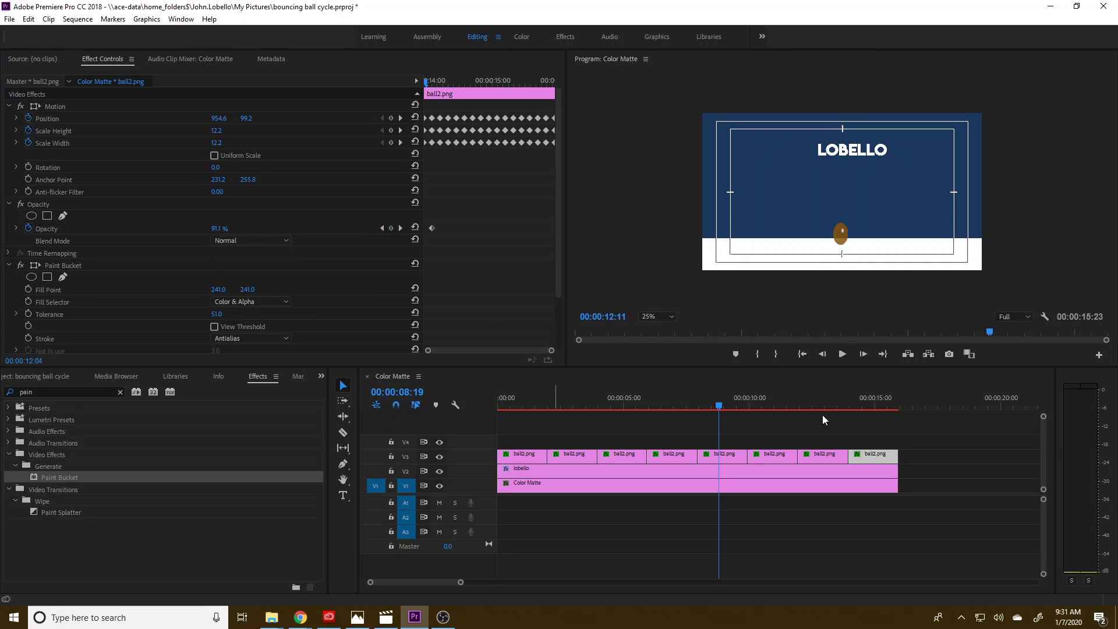
- Return to the start of the sequence and change the floor shape's fill colour to grey 7A7A7A
left_click(868, 402)
key("Home")
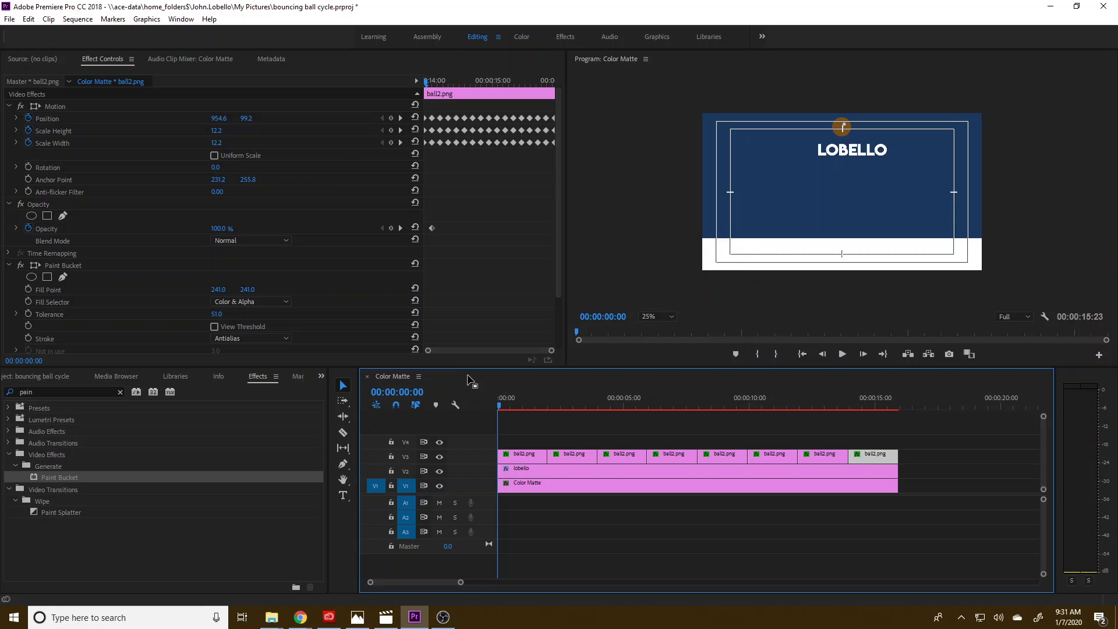
left_click(517, 471)
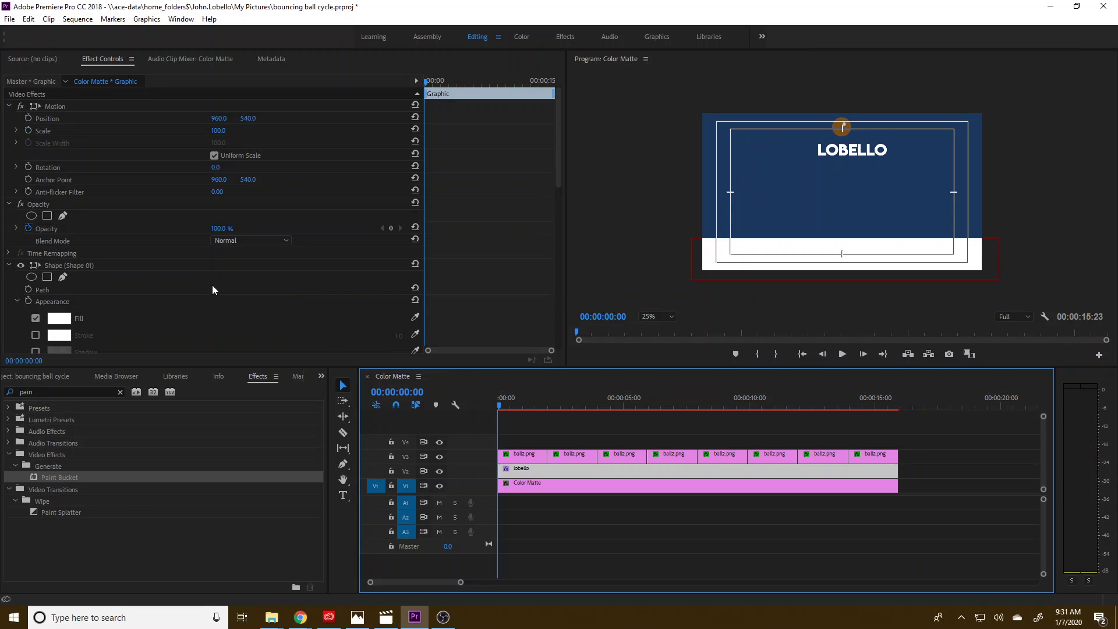
left_click(61, 320)
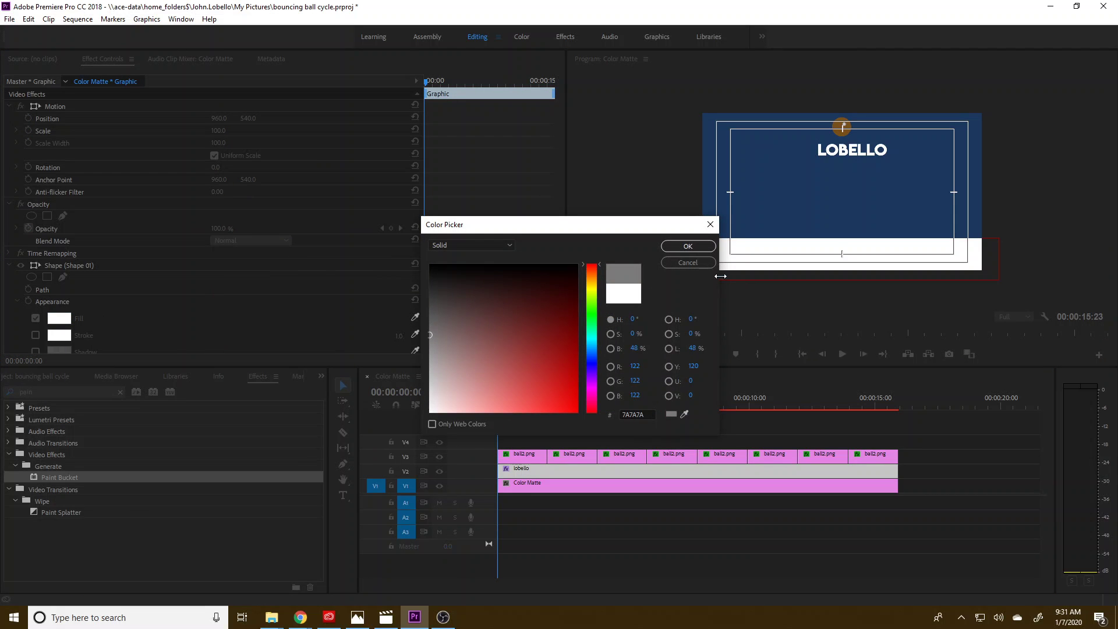
left_click(697, 245)
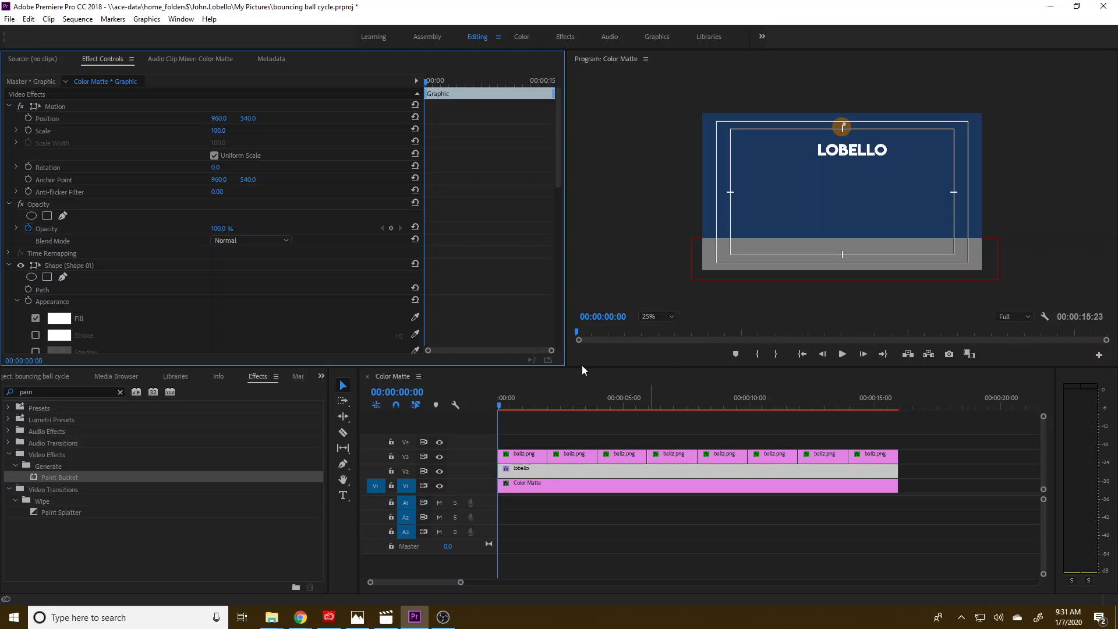
left_click(457, 396)
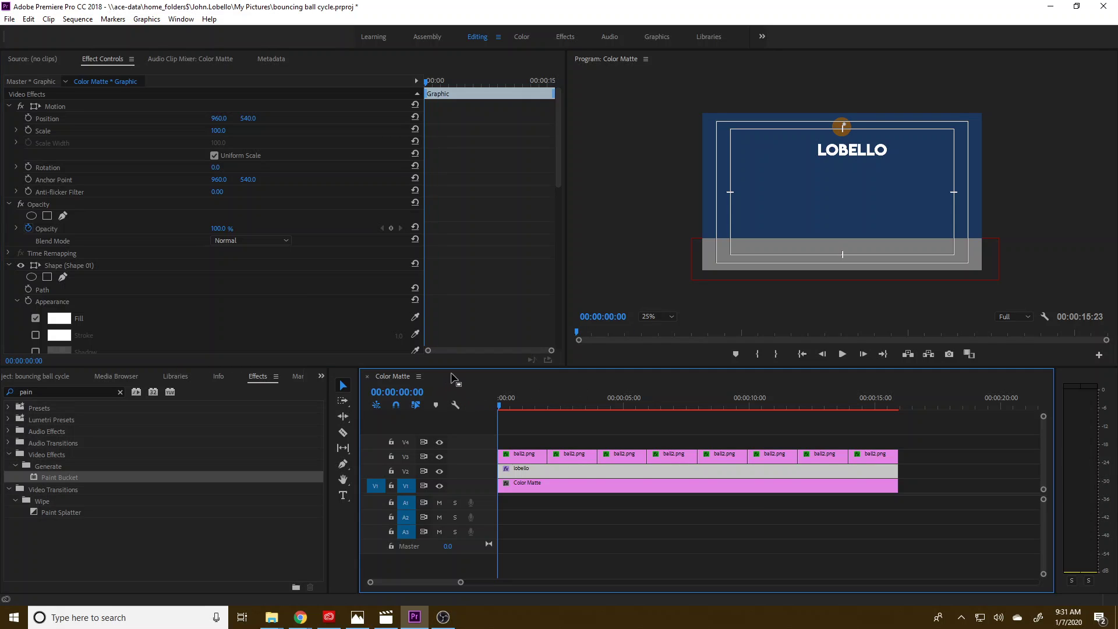
- Open the media export settings for the sequence and choose the Match Source - High bitrate preset
left_click(4, 21)
mouse_move(163, 368)
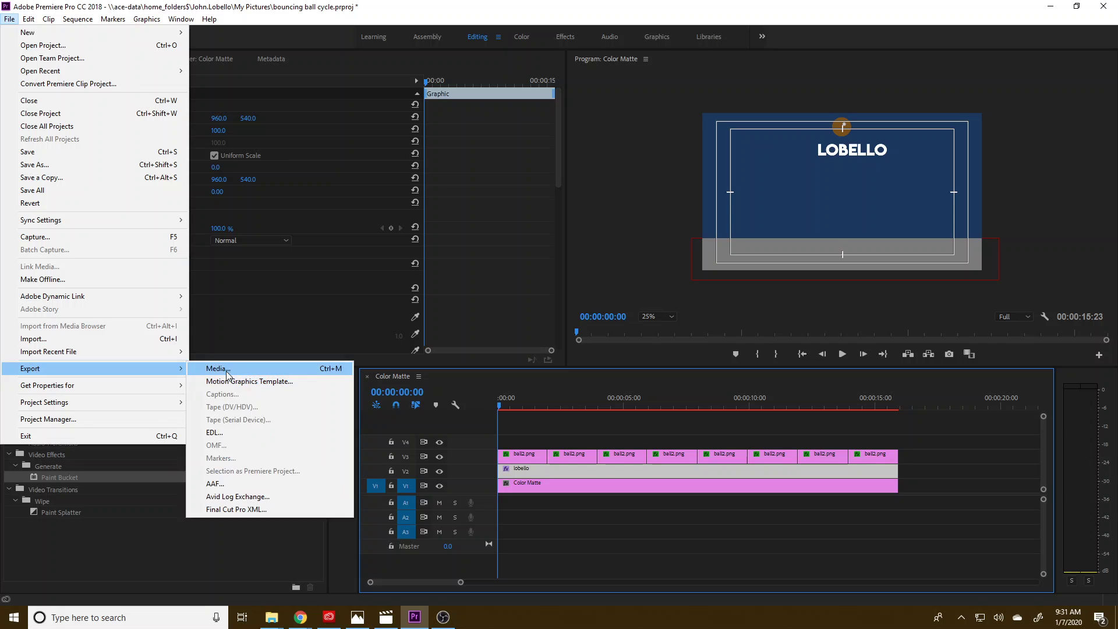
left_click(226, 371)
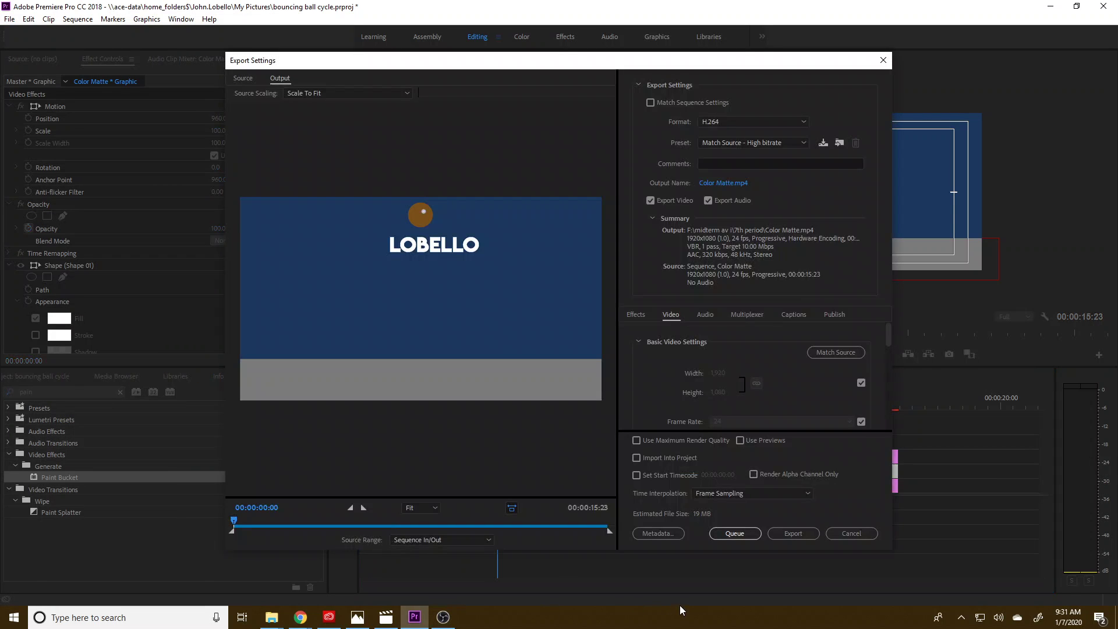
left_click(742, 142)
left_click(749, 180)
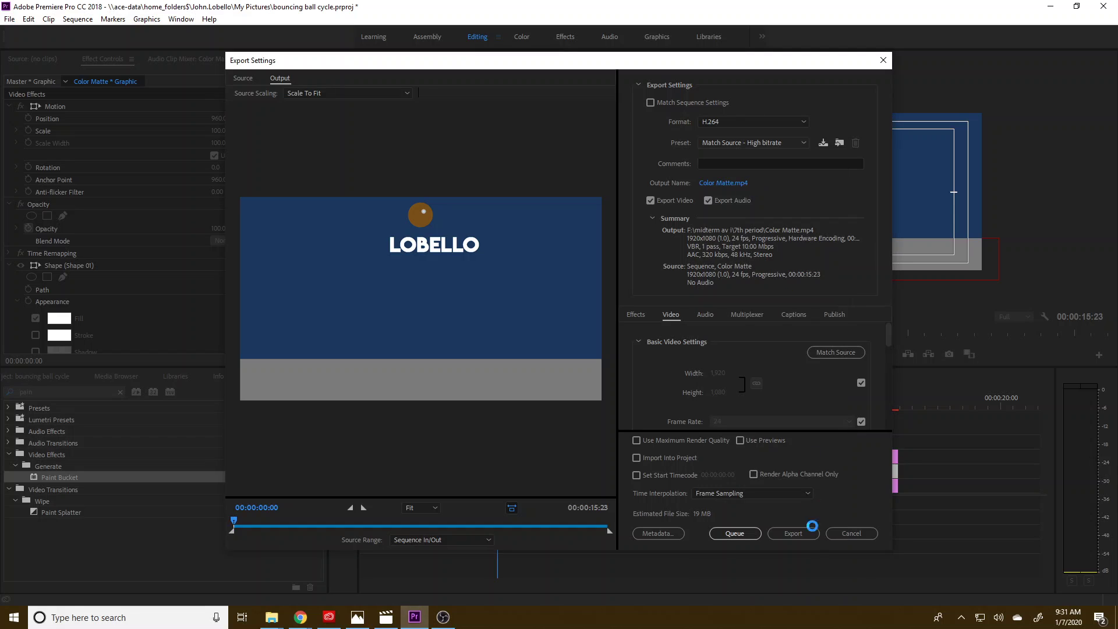